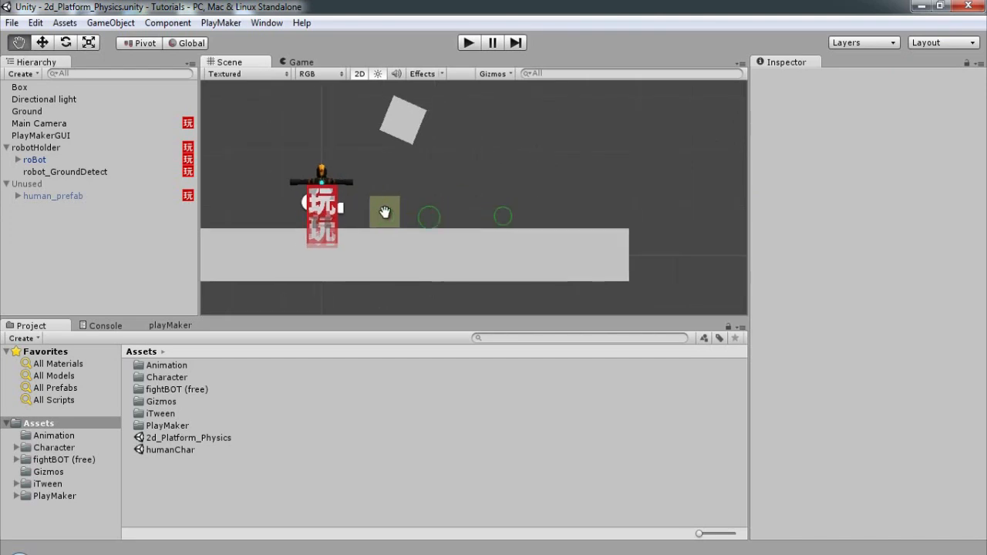
- Add a new cube primitive to the scene
drag(372, 198, 385, 180)
middle_drag(391, 184, 375, 184)
drag(376, 184, 355, 196)
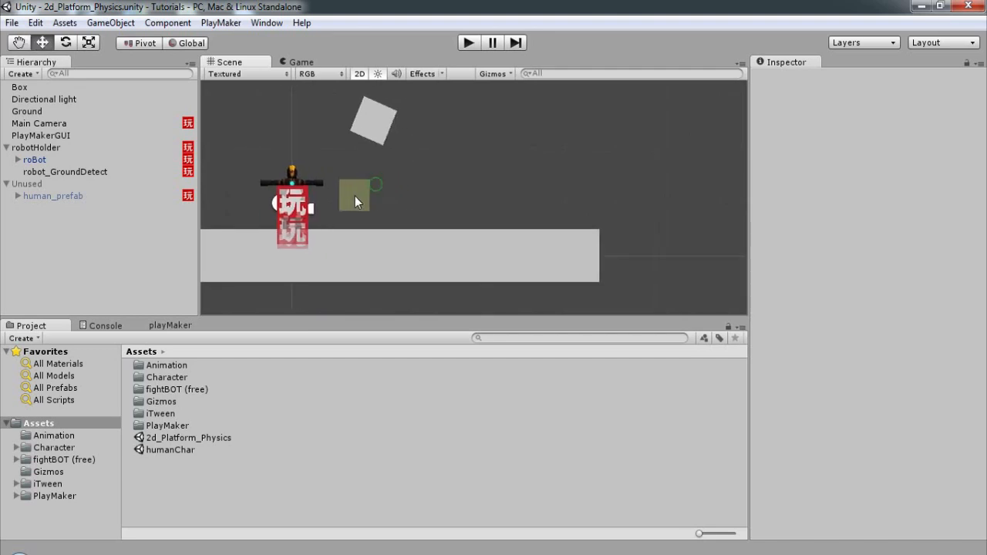
click(123, 25)
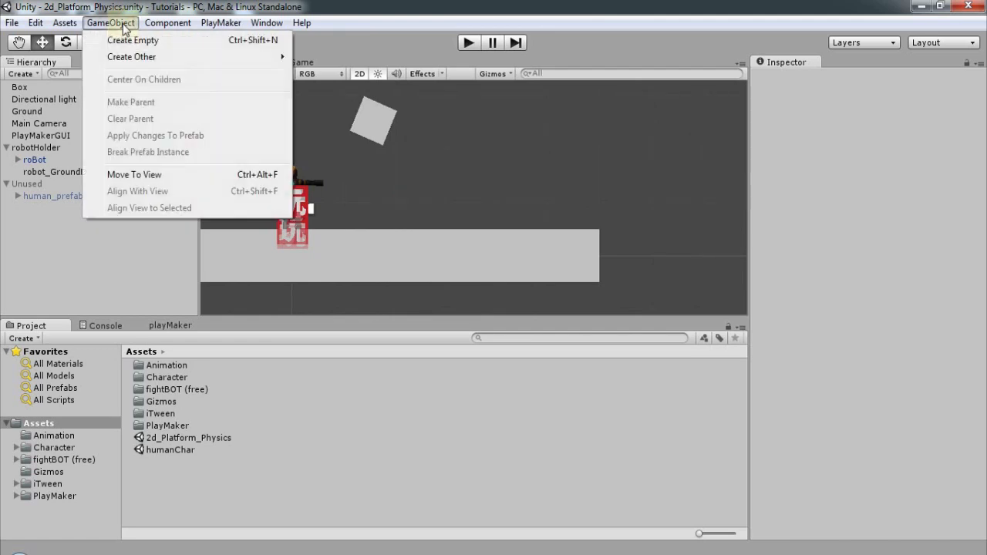
mouse_move(145, 59)
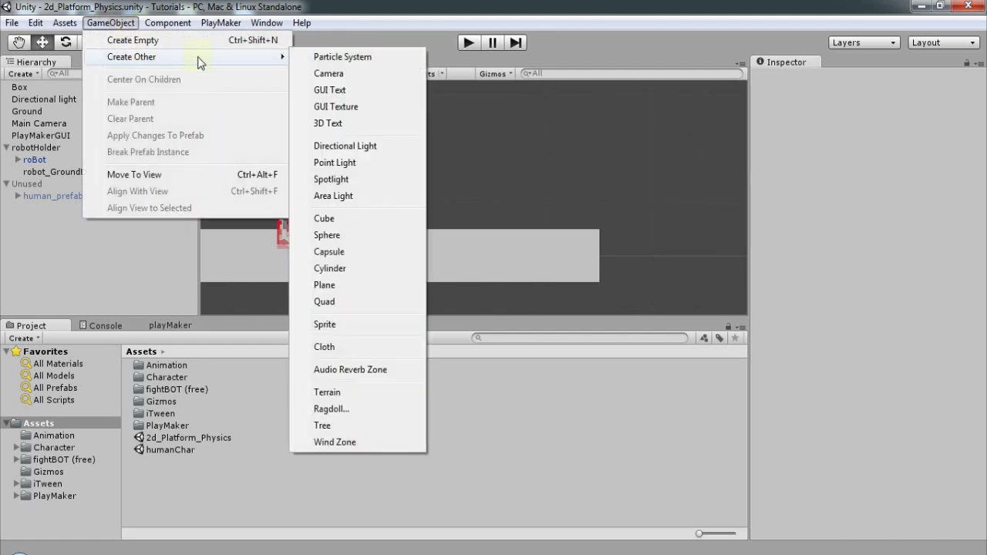
click(240, 3)
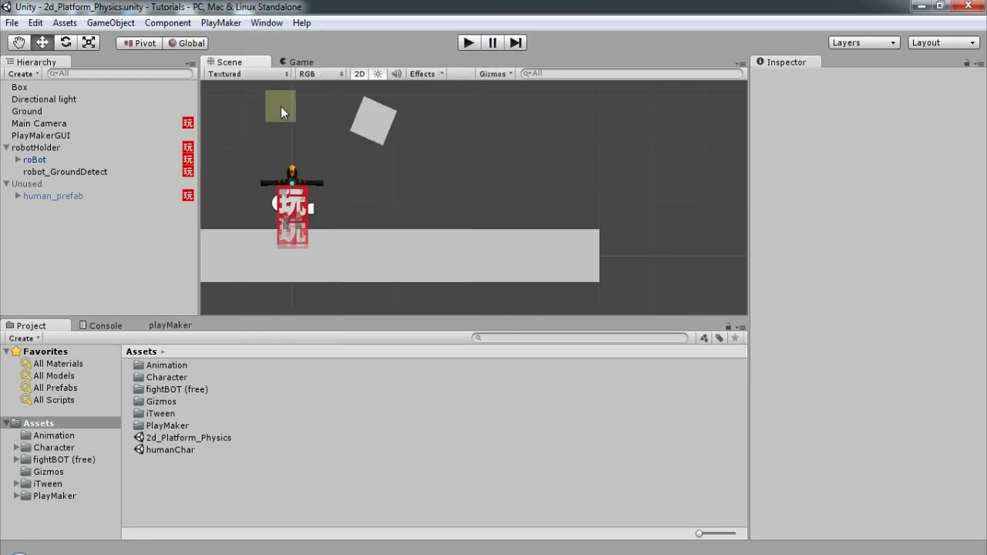
click(110, 23)
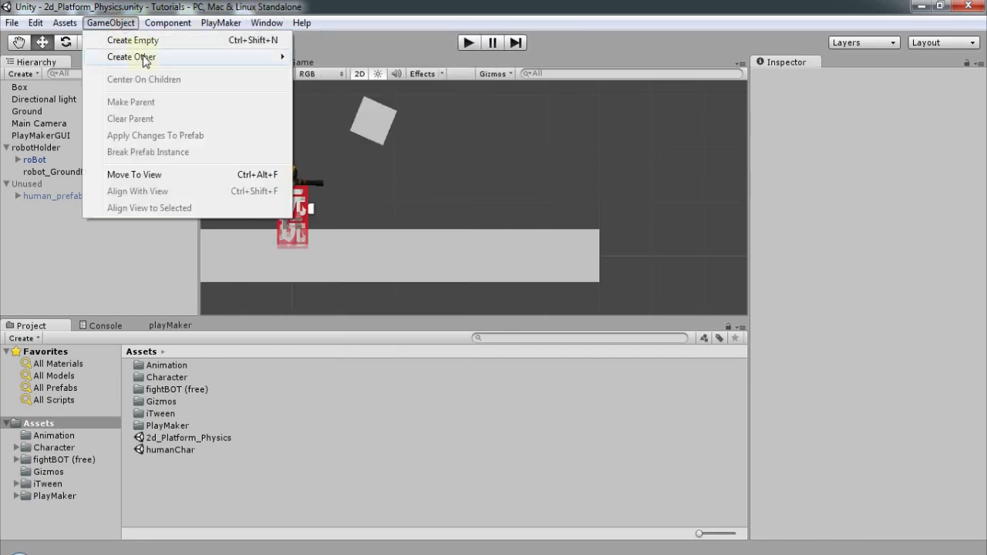
mouse_move(147, 60)
click(398, 218)
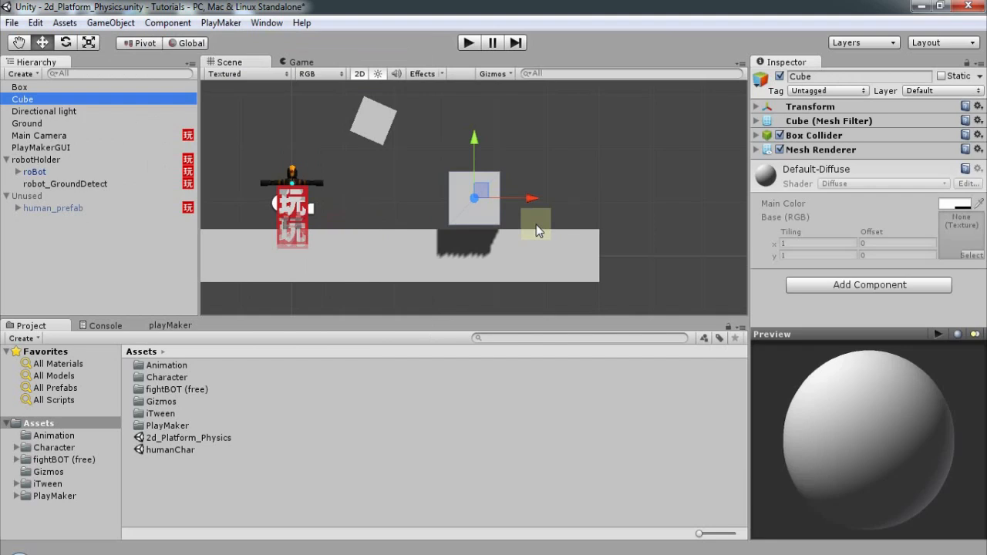
- Move the cube to the far end of the Ground, centred on its depth, at about X 6.54, Y -0.01, Z 0
drag(516, 205, 671, 196)
drag(627, 145, 640, 199)
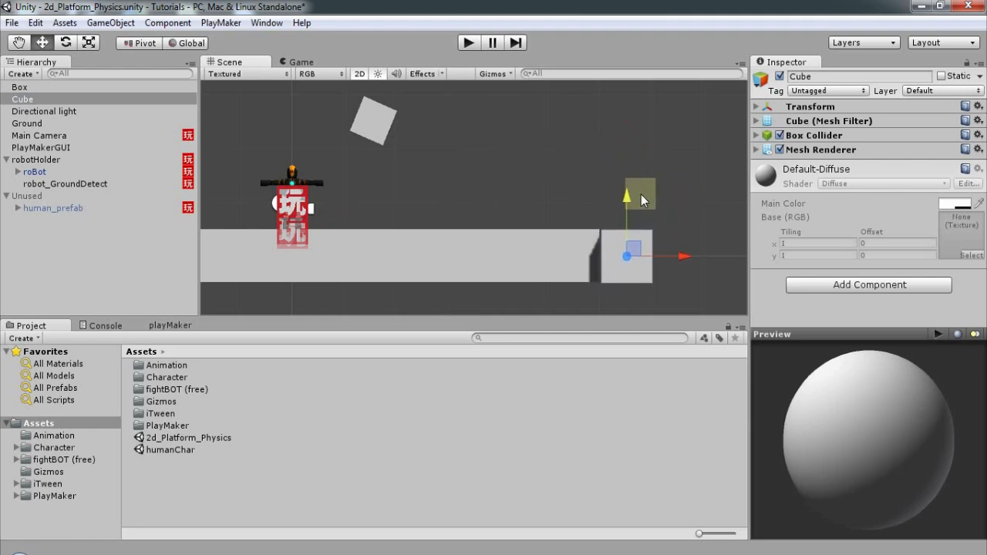
click(359, 74)
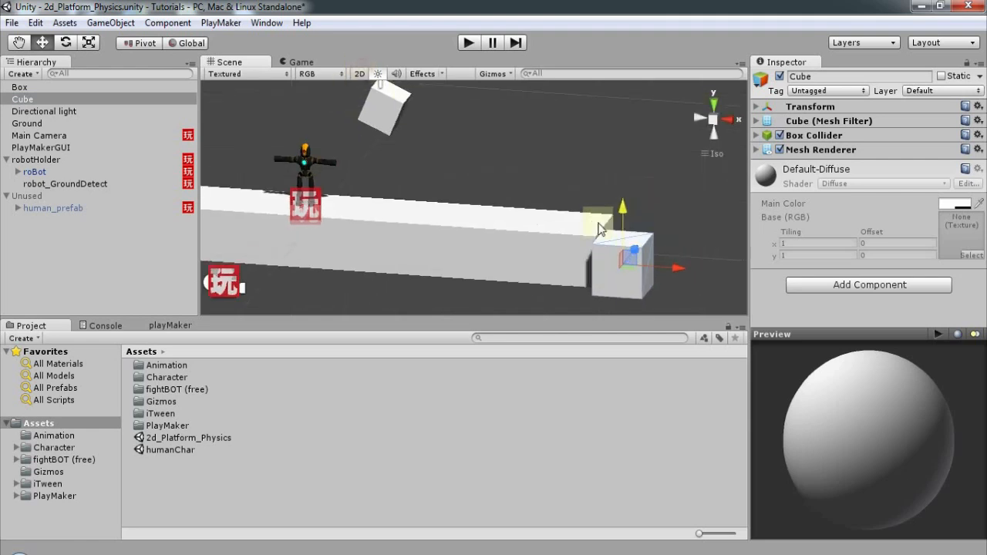
middle_drag(524, 212, 545, 190)
alt+drag(537, 192, 381, 212)
middle_drag(447, 171, 418, 192)
scroll(429, 189, down, 2)
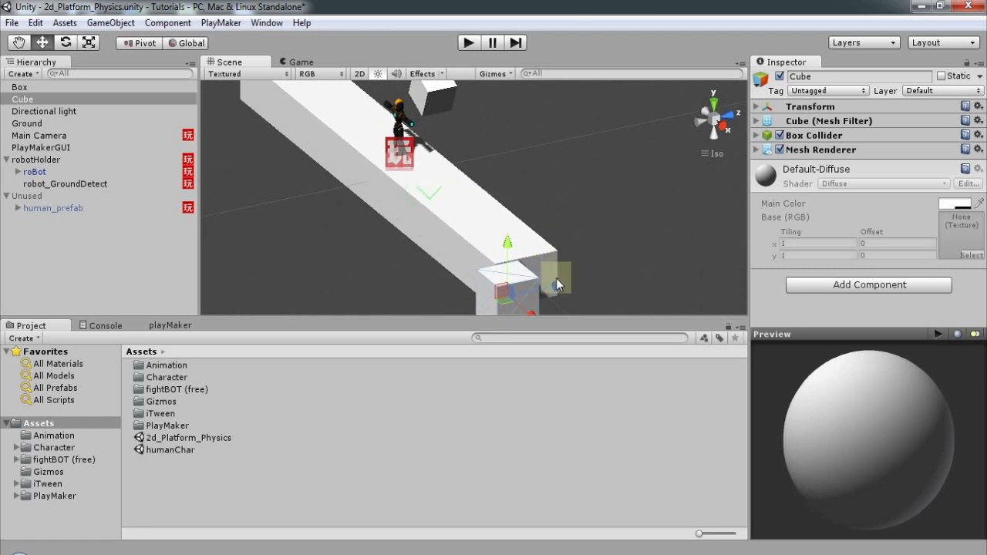
drag(555, 282, 586, 279)
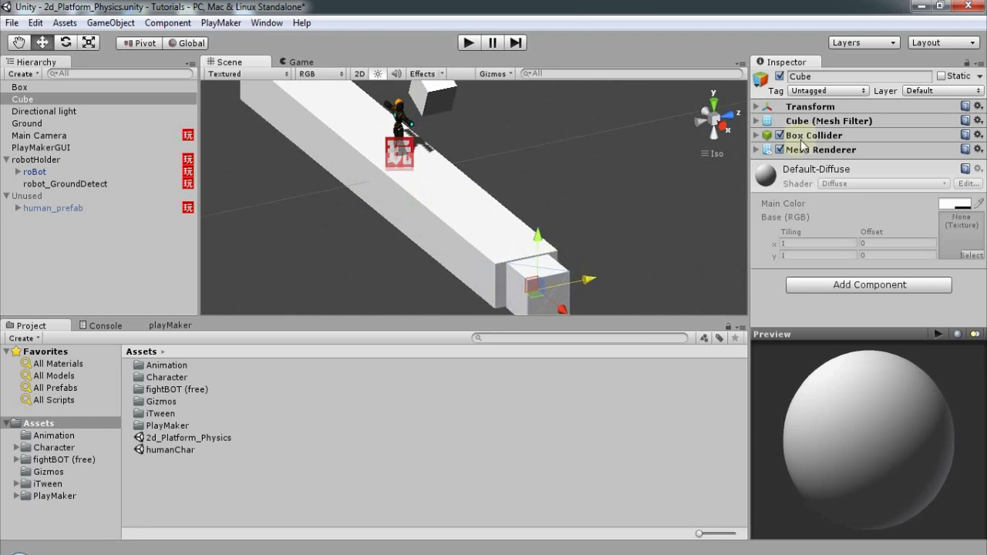
- Set the cube's scale to X 1.5, Y 0.5 and Z 1.5
click(756, 107)
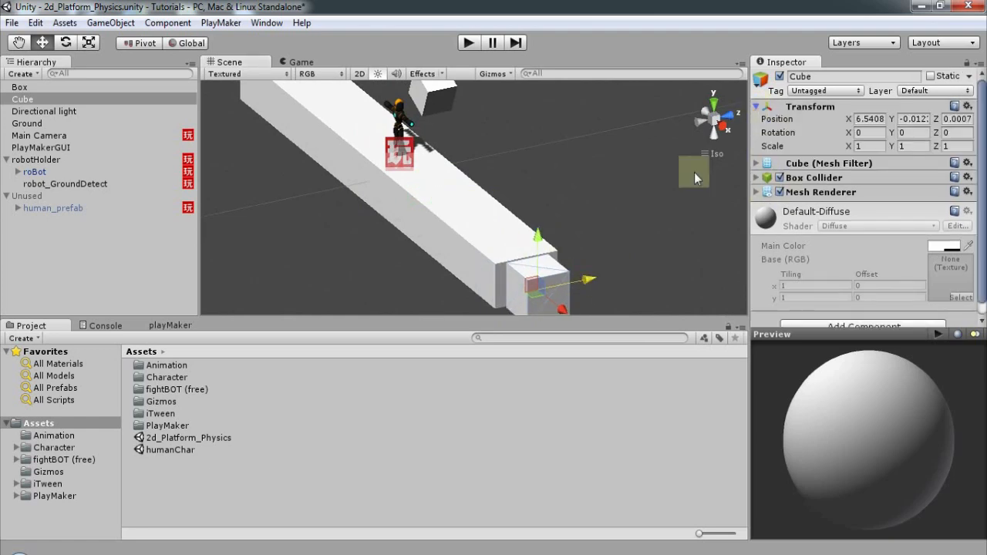
click(502, 239)
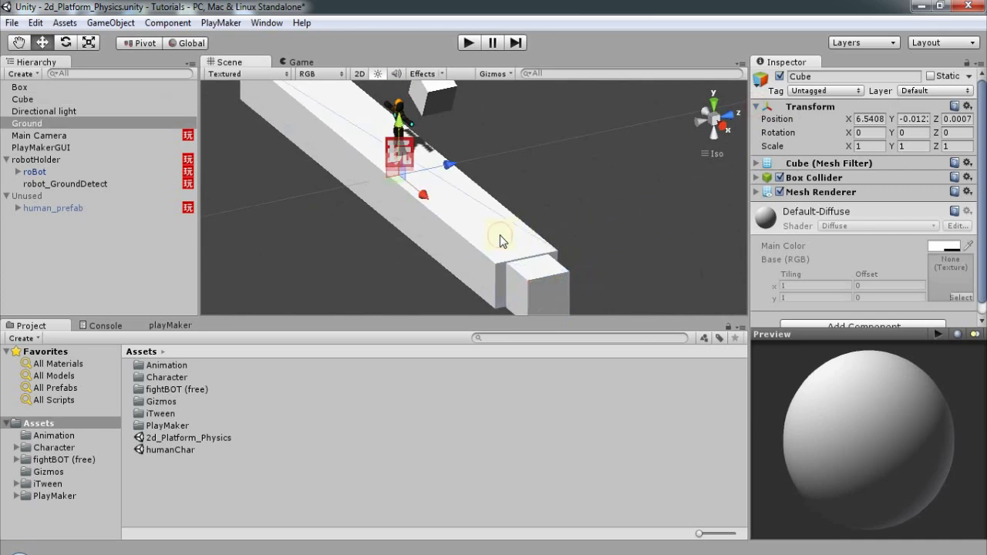
click(544, 272)
click(955, 145)
text(1.5)
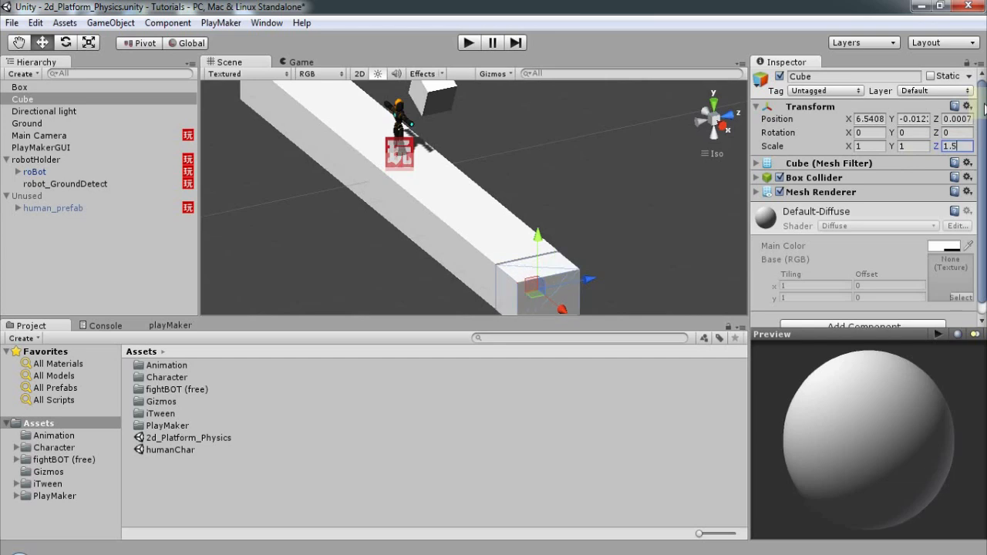
click(869, 147)
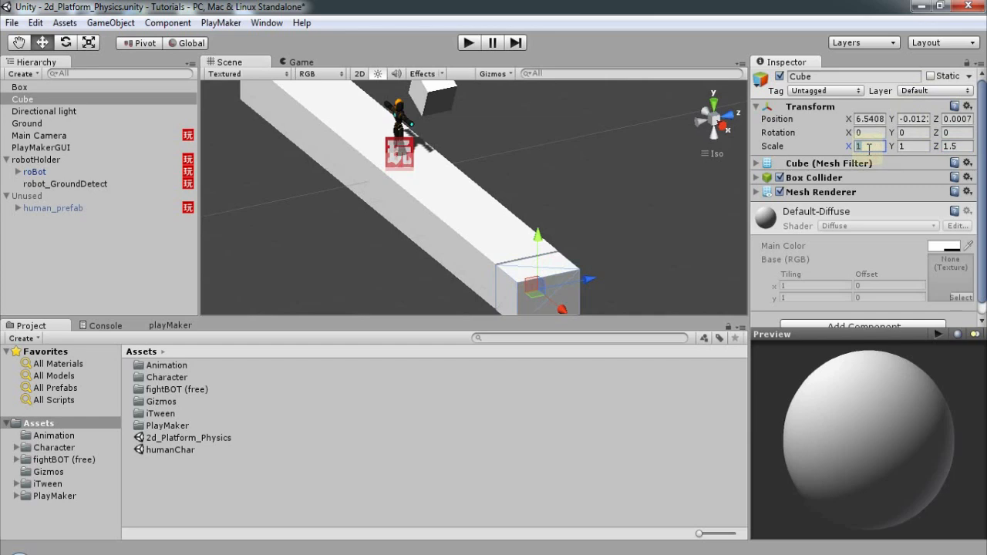
text(1.1)
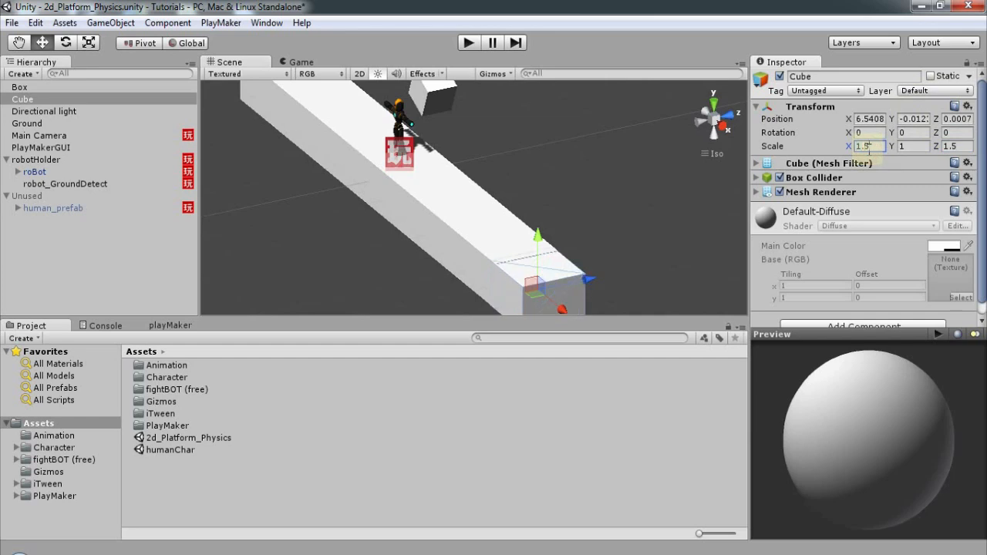
key(Tab)
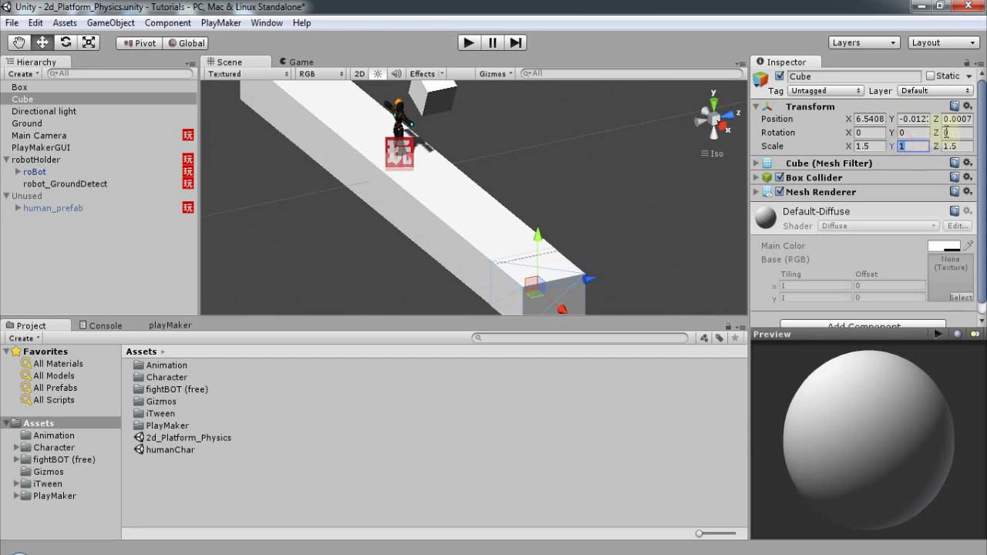
text(0.5)
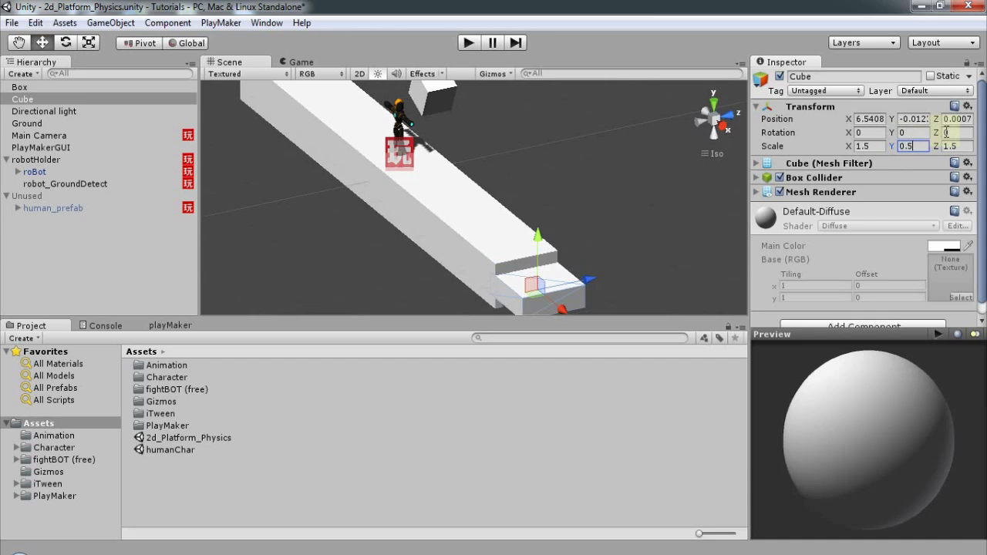
- Shift the cube to about X 6.77, Y 0.25 so it adjoins the Ground's end with its upper face level
alt+drag(593, 189, 652, 254)
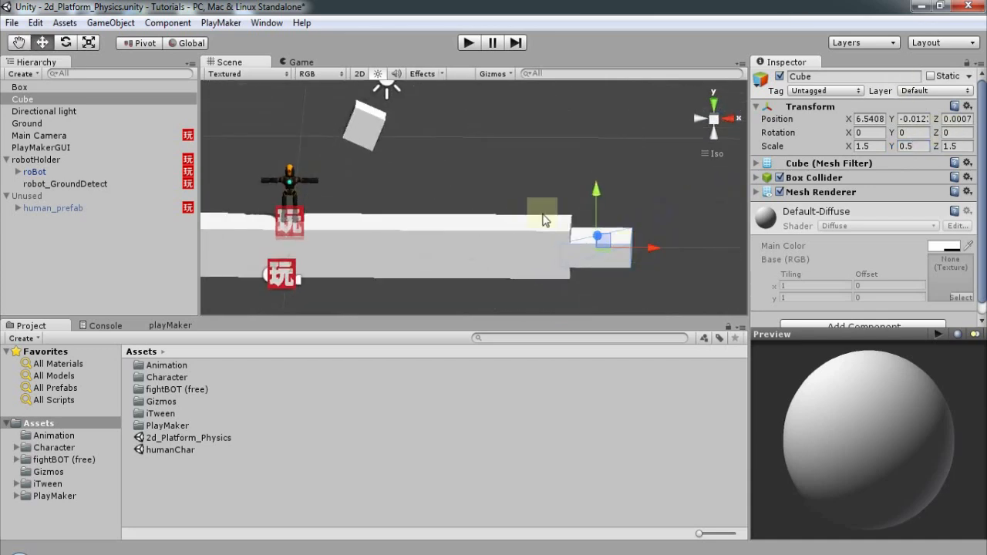
click(359, 73)
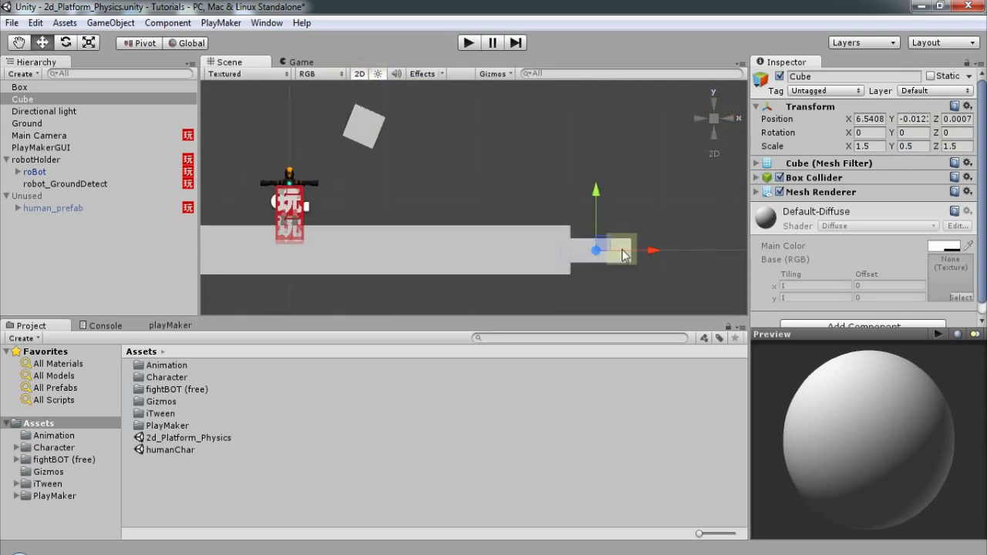
drag(644, 251, 653, 251)
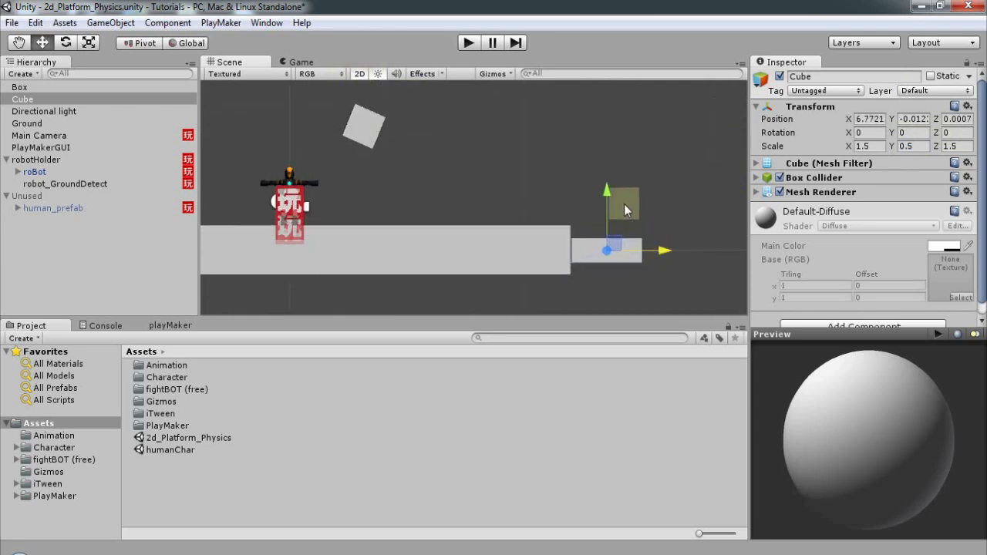
drag(607, 192, 612, 178)
middle_drag(541, 164, 579, 167)
click(361, 73)
right_drag(605, 189, 669, 263)
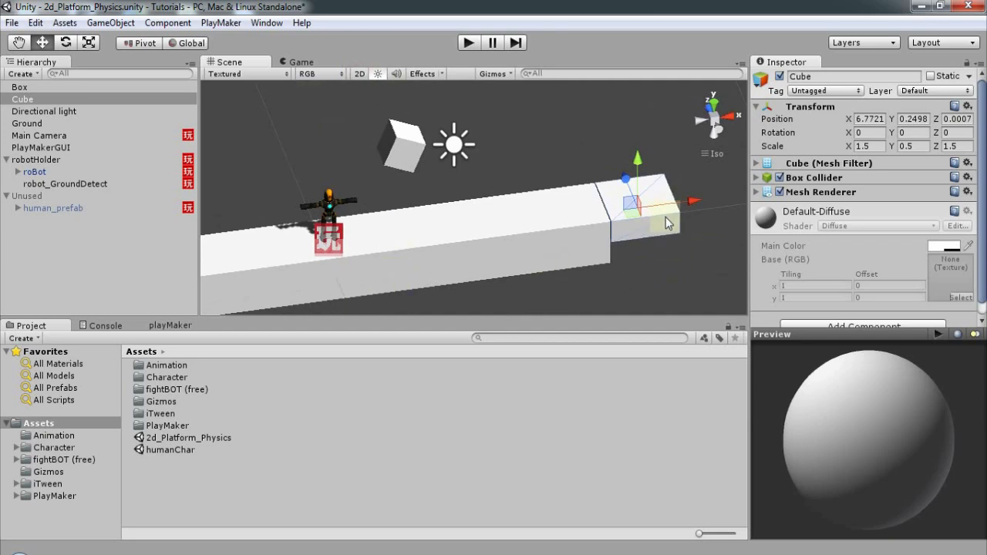
- Open the Animation window and dock it alongside Project, Console and playMaker
click(232, 26)
click(260, 23)
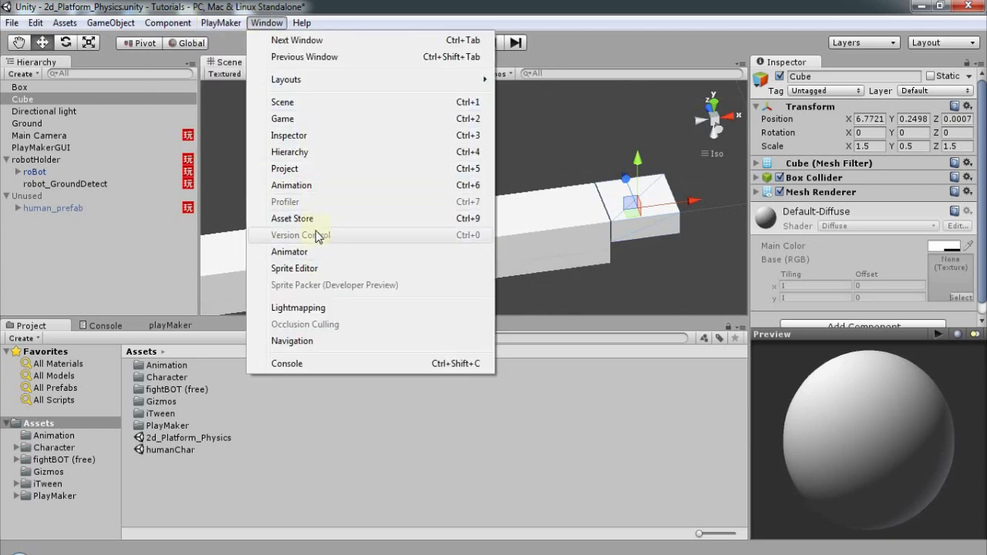
click(300, 187)
drag(174, 264, 660, 339)
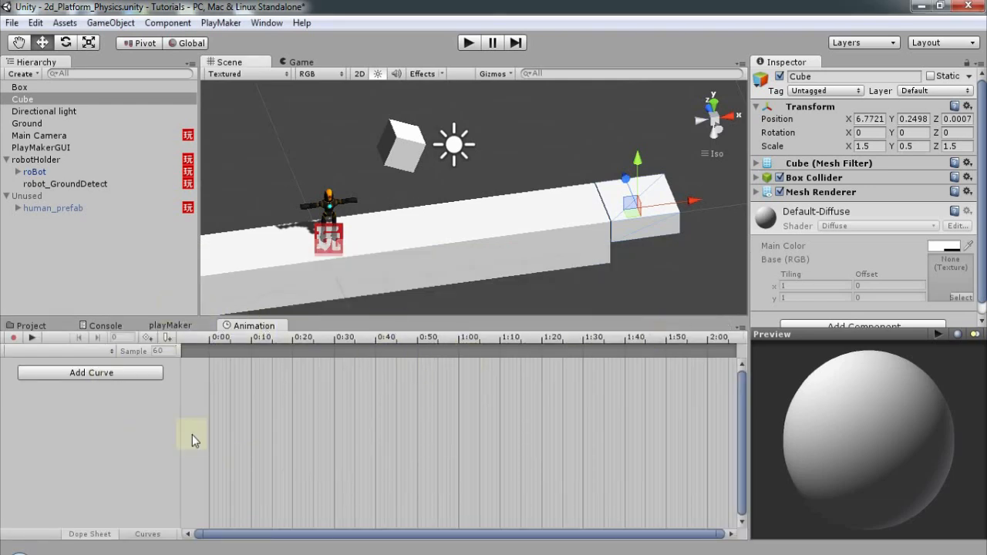
- Create a new animation clip for the cube, saved as MovingPlatformHorizontal in the Animation folder
click(45, 352)
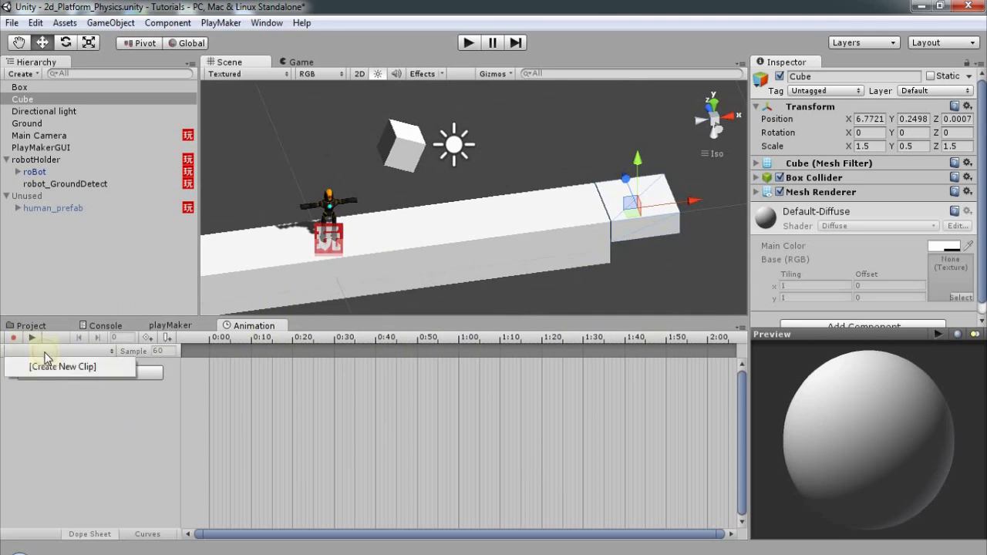
click(55, 367)
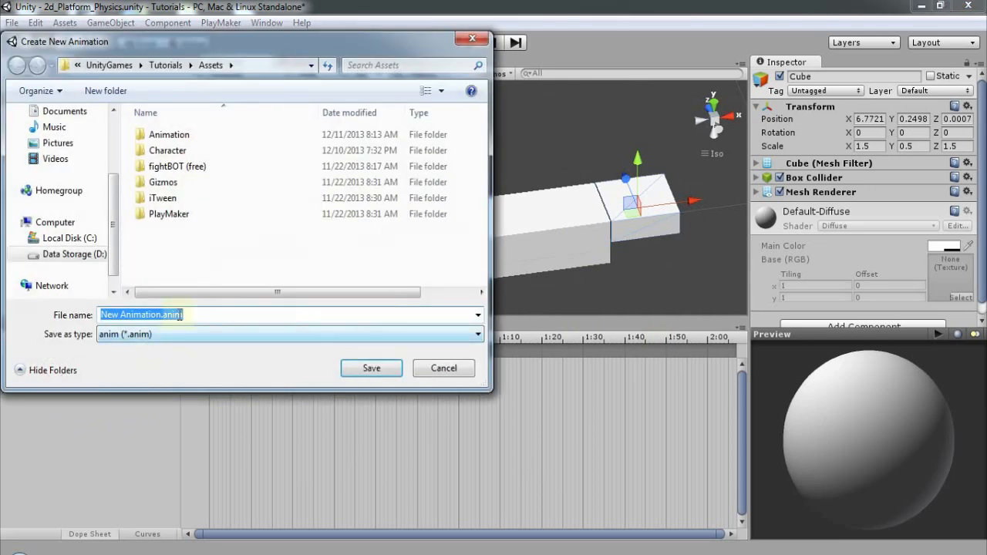
double_click(178, 136)
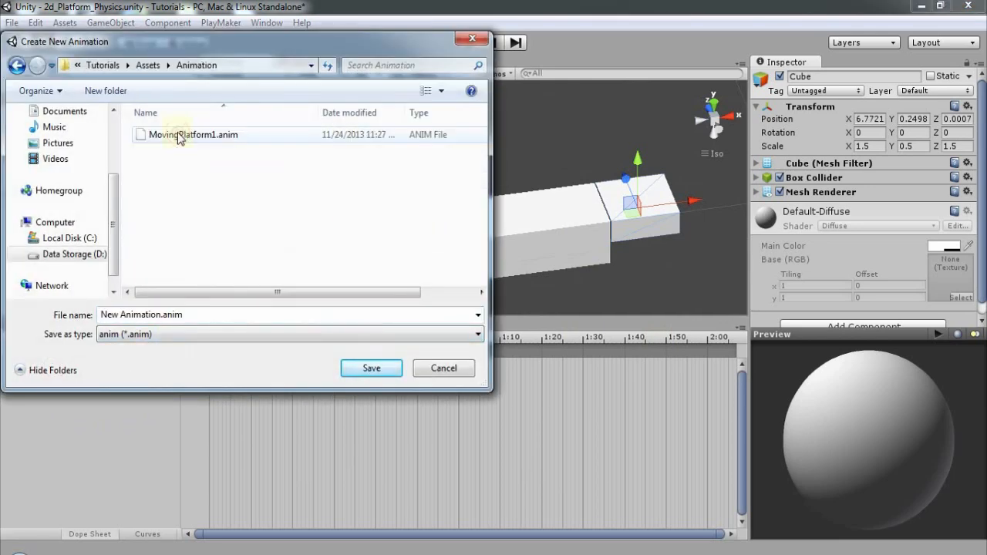
click(214, 316)
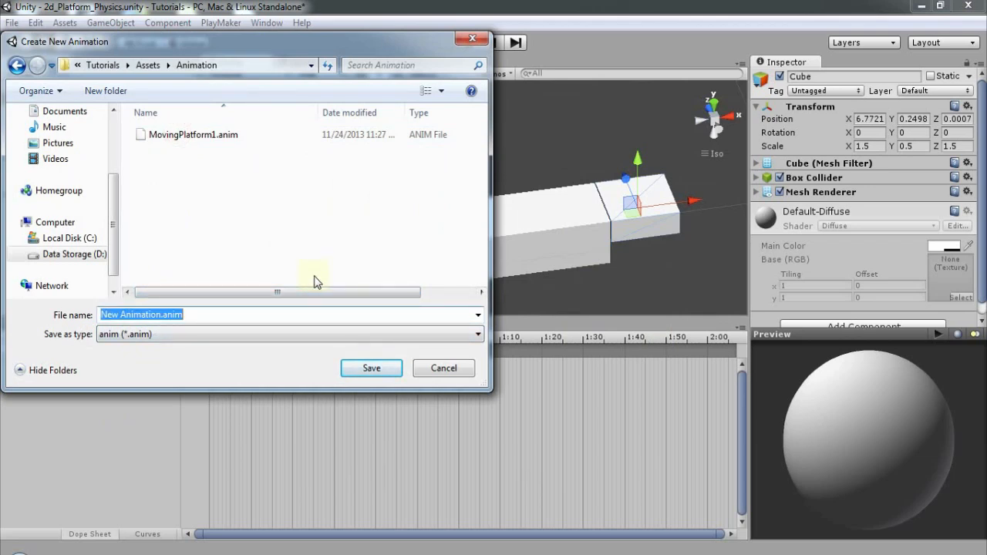
text(MovingPlatfor)
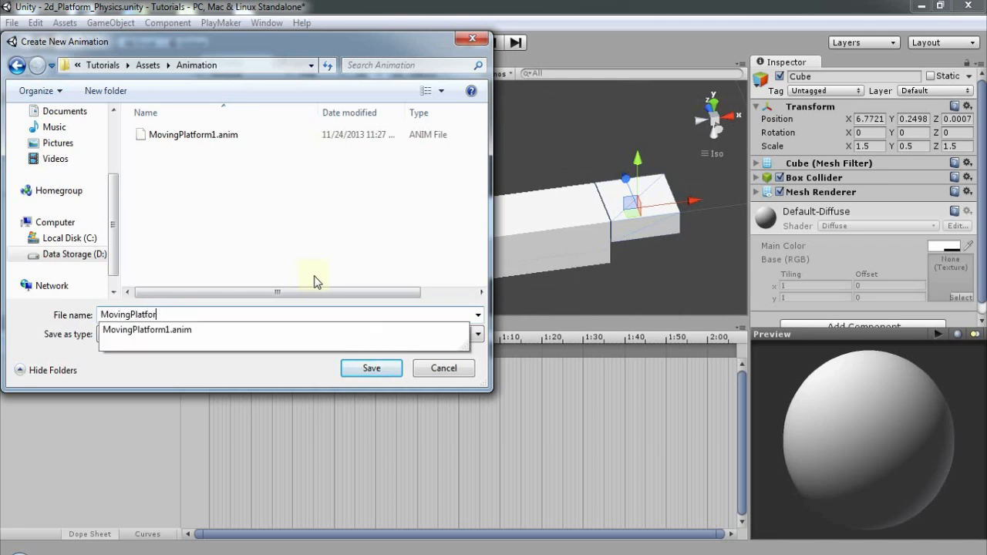
text(nm)
key(BackSpace)
key(BackSpace)
text(mHorizontal)
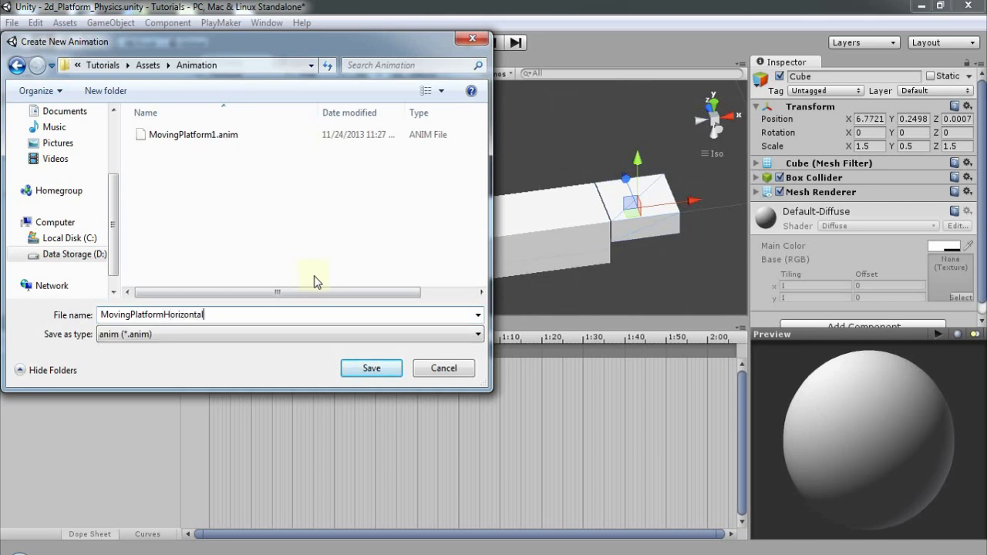
key(Return)
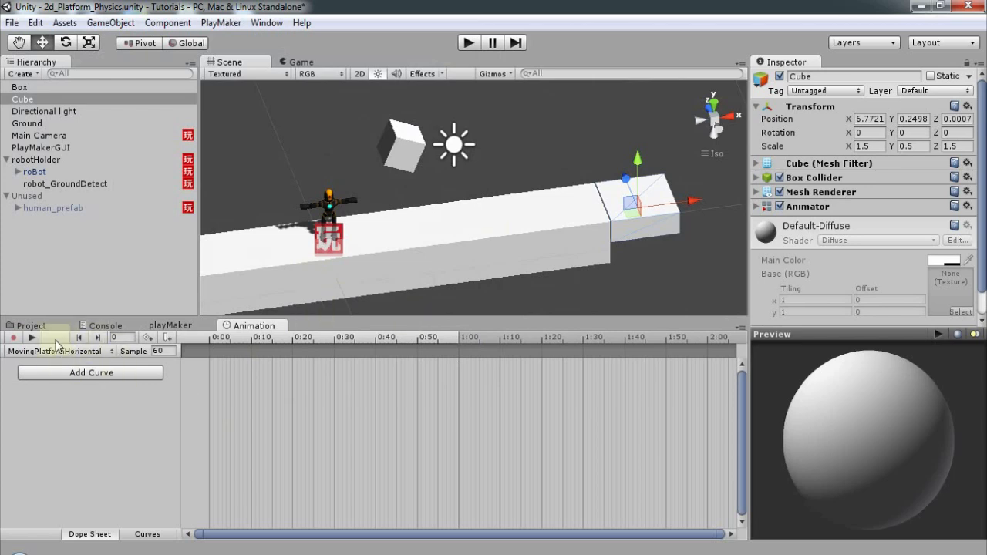
- Add a Transform Position curve for the cube to the MovingPlatformHorizontal clip
middle_drag(603, 242, 480, 194)
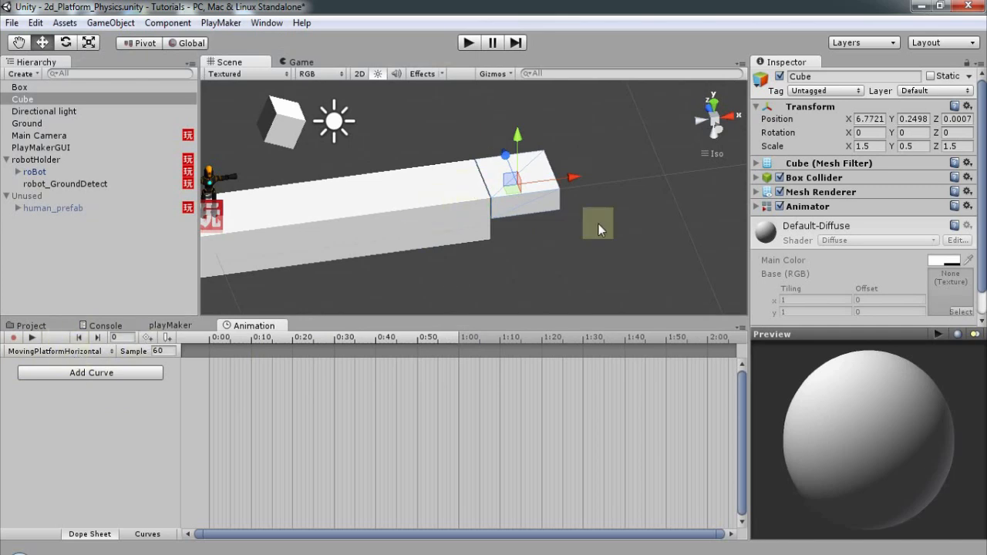
click(126, 373)
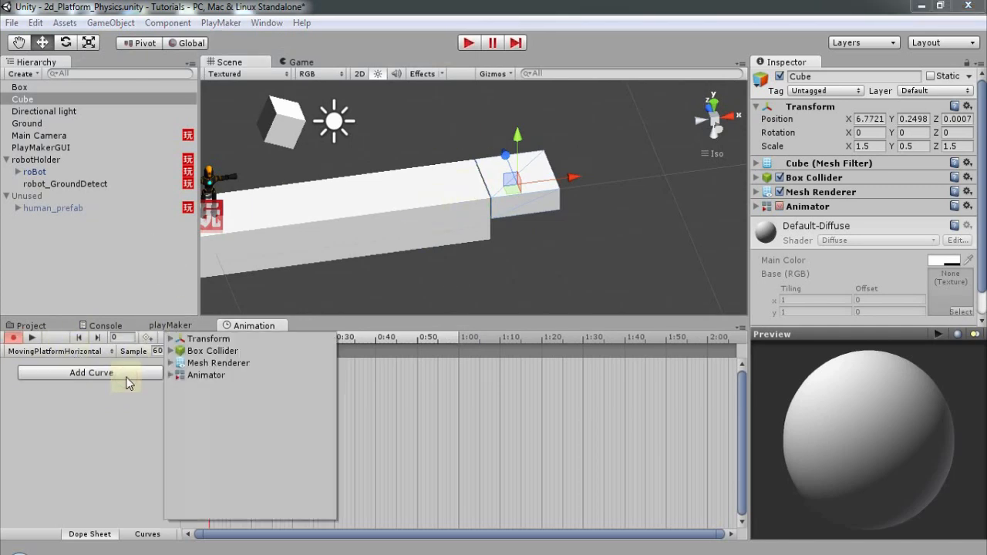
click(171, 339)
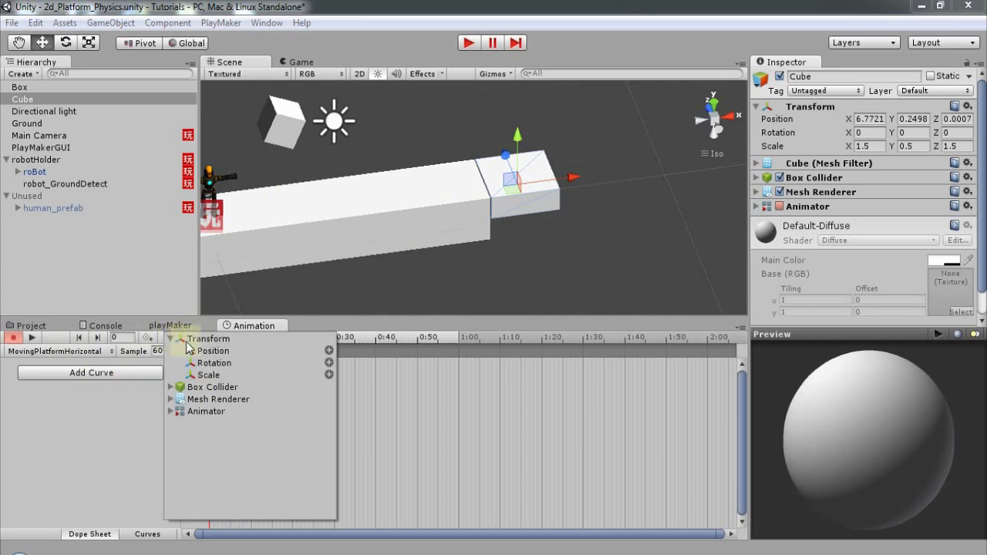
click(330, 350)
scroll(362, 415, down, 5)
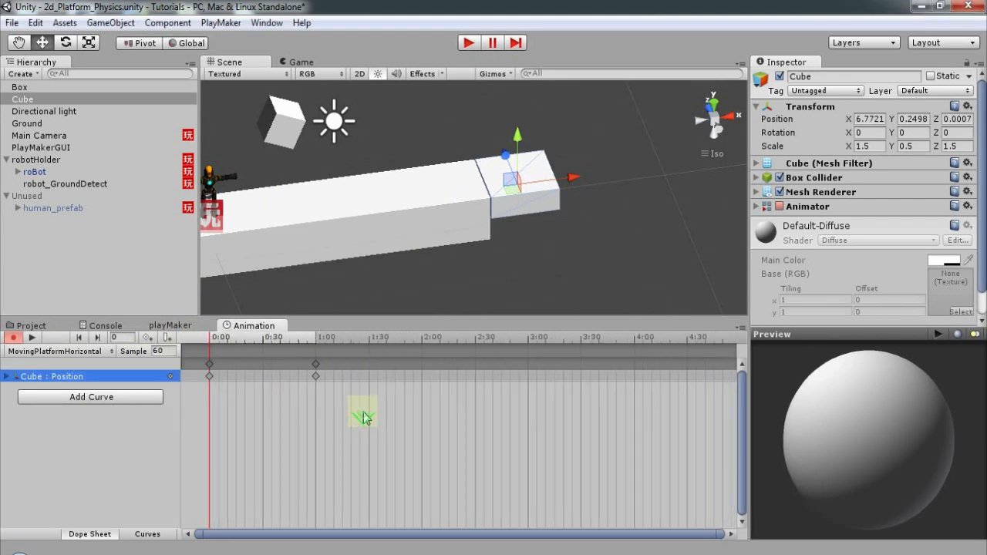
scroll(364, 417, down, 1)
right_click(220, 350)
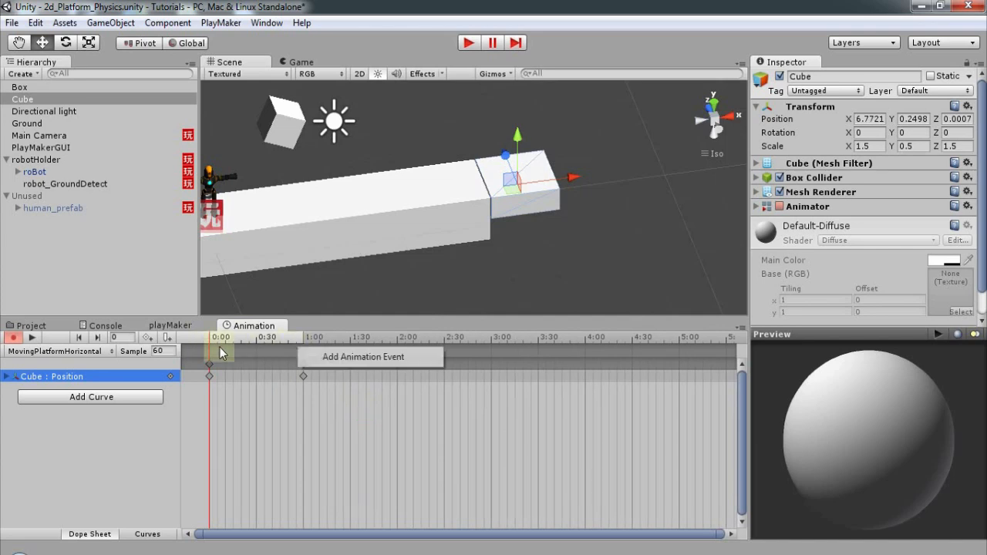
- Move the cube's end position keyframe from 1:00 to frame 240 (4:00) in the MovingPlatformHorizontal clip
drag(219, 347, 301, 354)
mouse_move(209, 362)
mouse_down()
mouse_move(318, 365)
mouse_move(202, 362)
mouse_up()
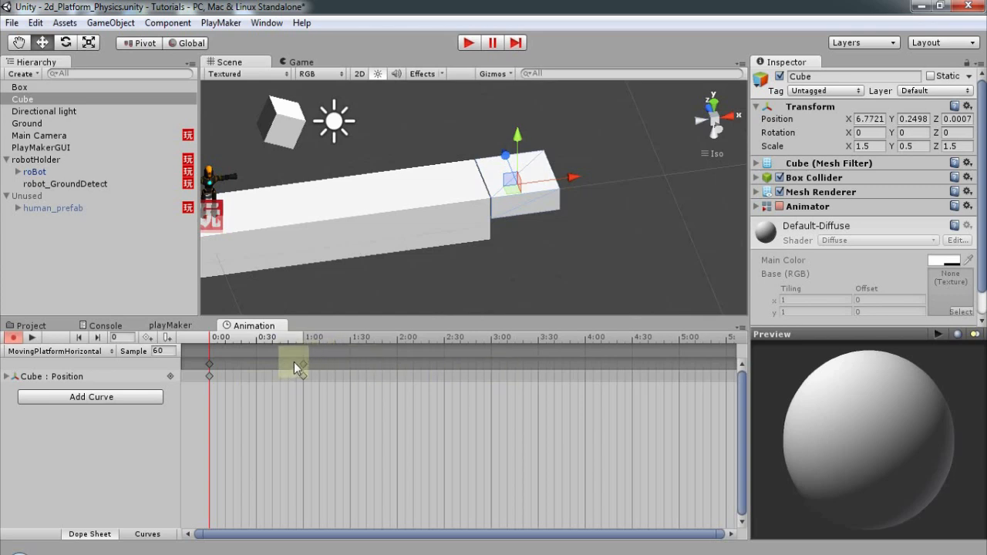
drag(287, 355, 278, 417)
drag(300, 377, 585, 370)
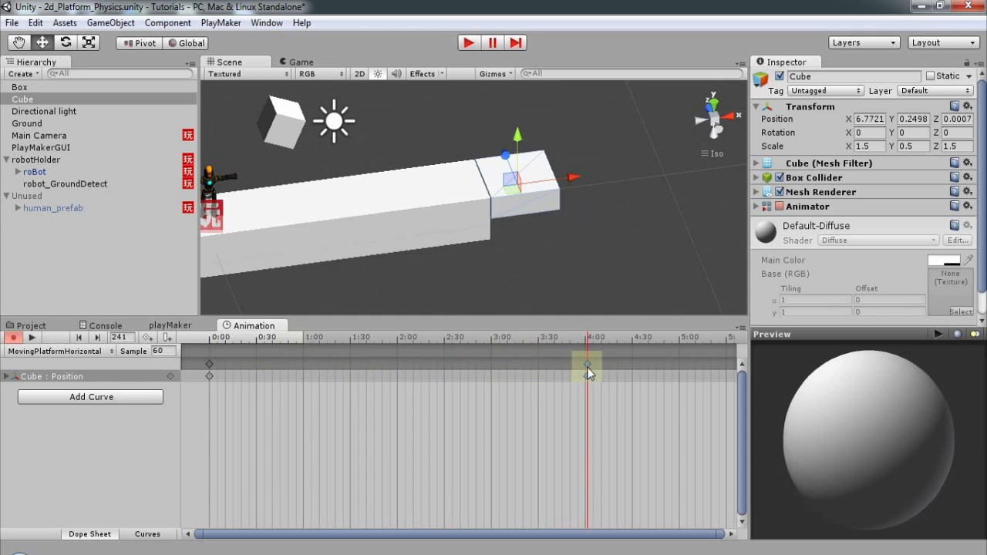
drag(585, 367, 586, 367)
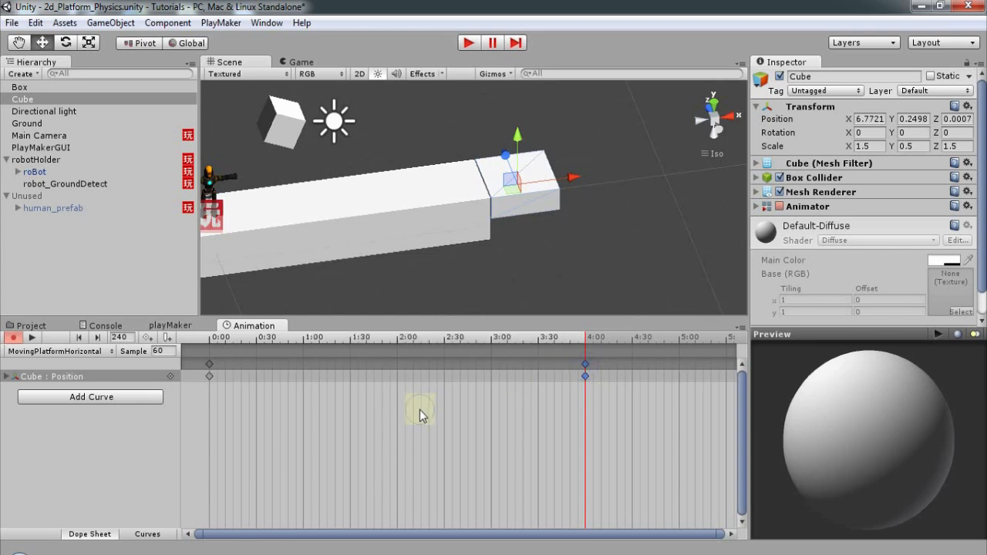
- Record a middle position keyframe at frame 120 with the cube moved along X, away from the Ground's end
right_click(400, 353)
click(398, 388)
drag(375, 379, 399, 378)
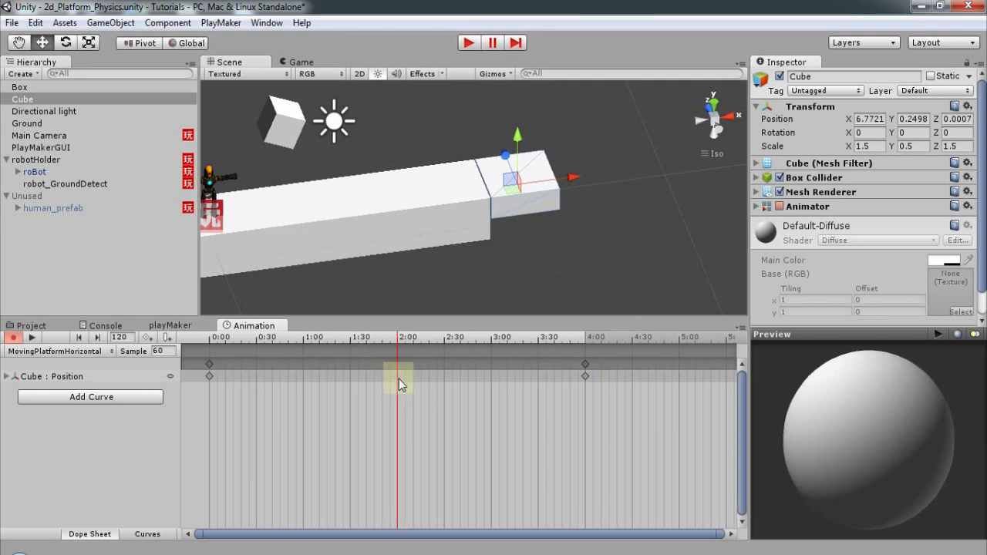
scroll(534, 194, down, 4)
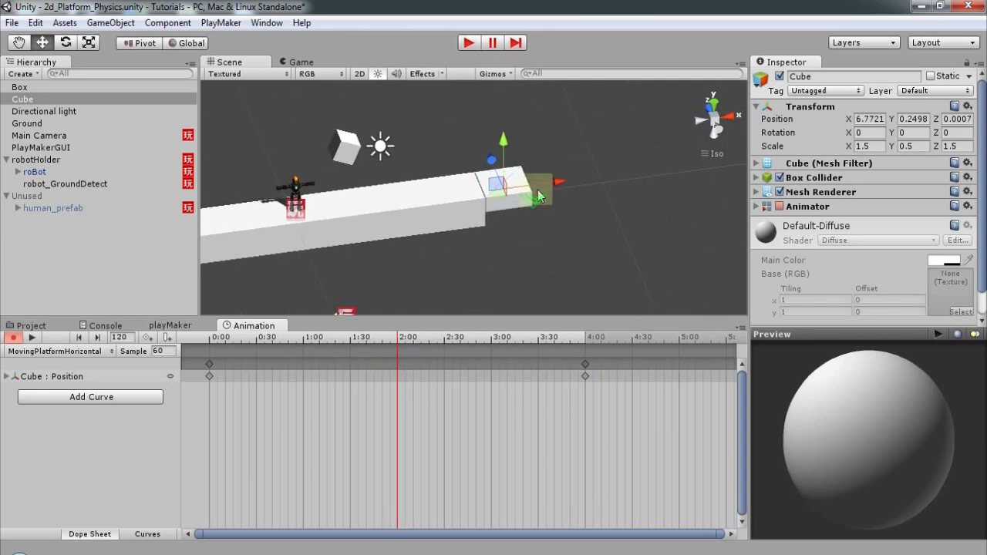
drag(548, 183, 636, 182)
- Preview the cube's back-and-forth motion in the clip and turn off animation recording
click(380, 401)
click(302, 398)
drag(310, 370, 150, 409)
click(32, 338)
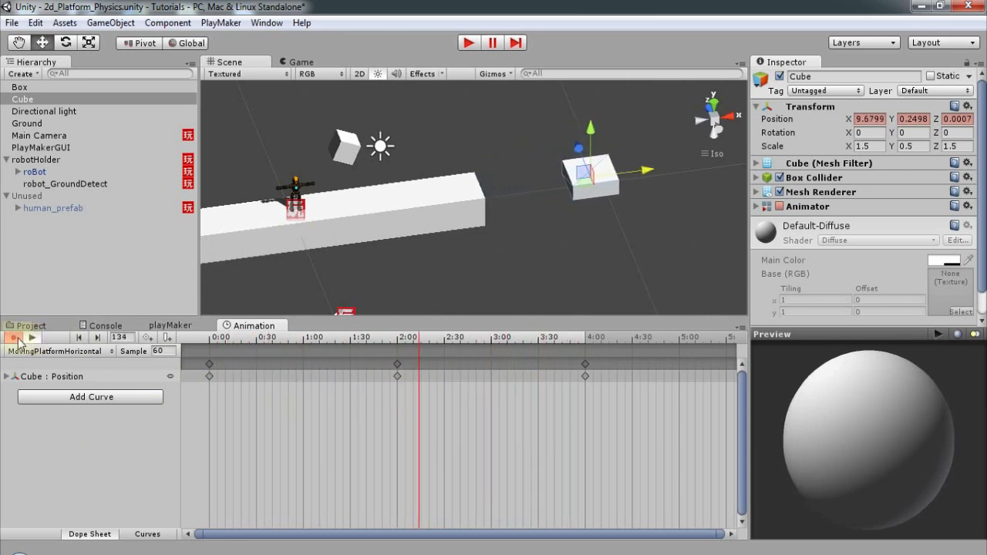
click(13, 337)
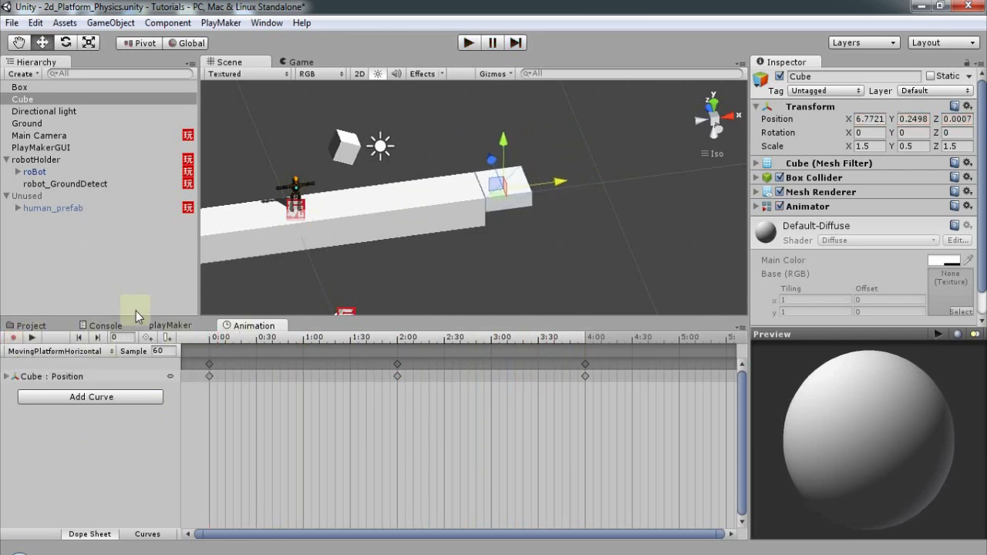
- Rename the Cube as Moving Platform and assign it the MovingPlatform tag
click(172, 327)
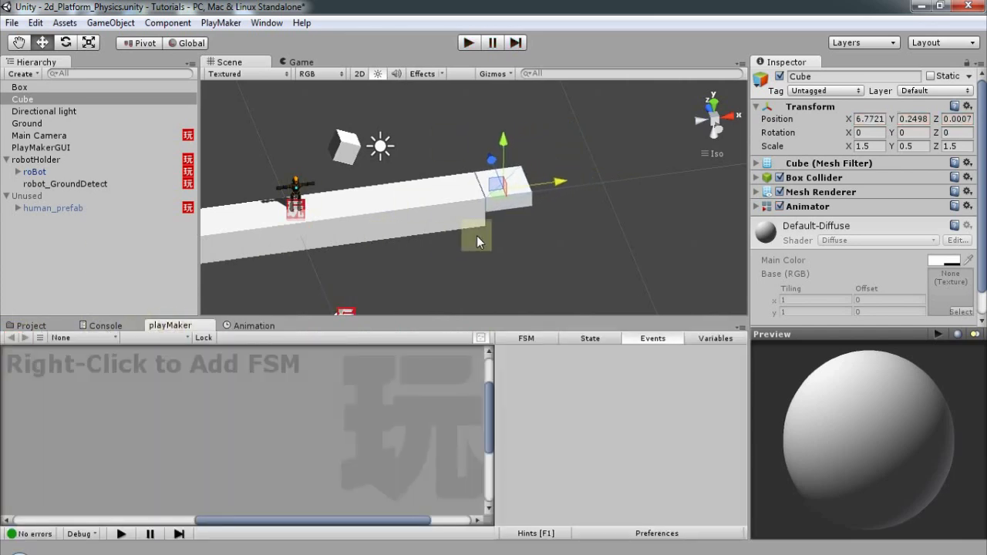
alt+drag(547, 213, 512, 208)
click(528, 217)
click(528, 209)
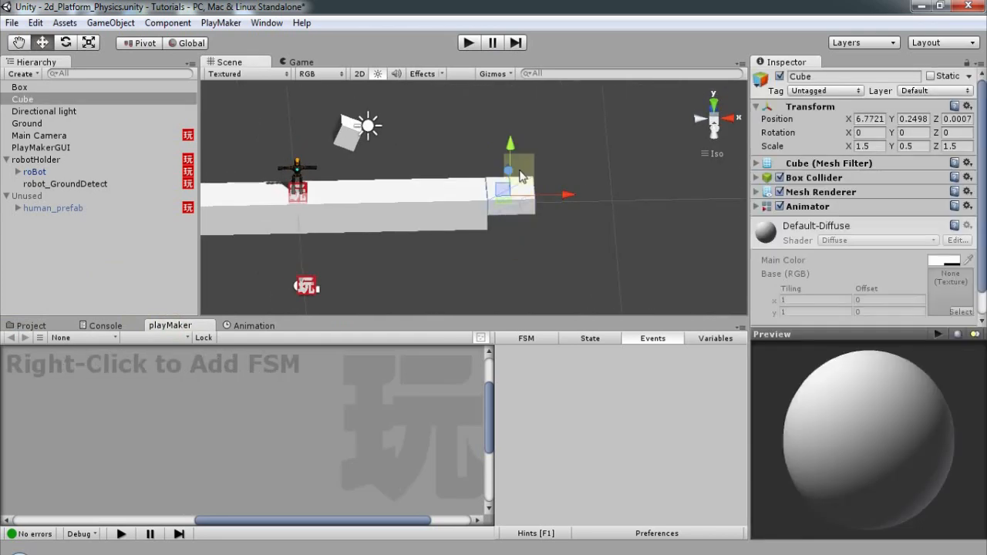
click(835, 77)
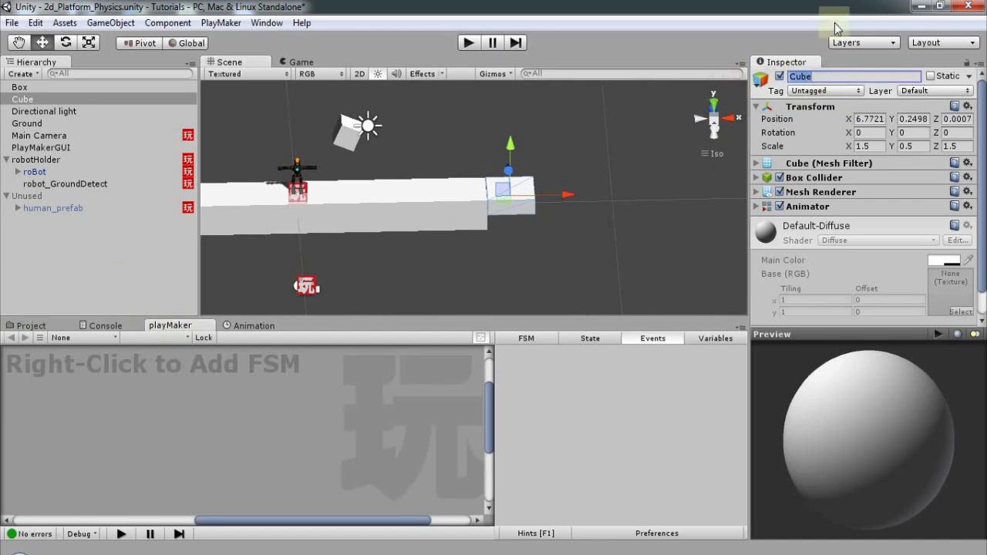
text(Moving Platform)
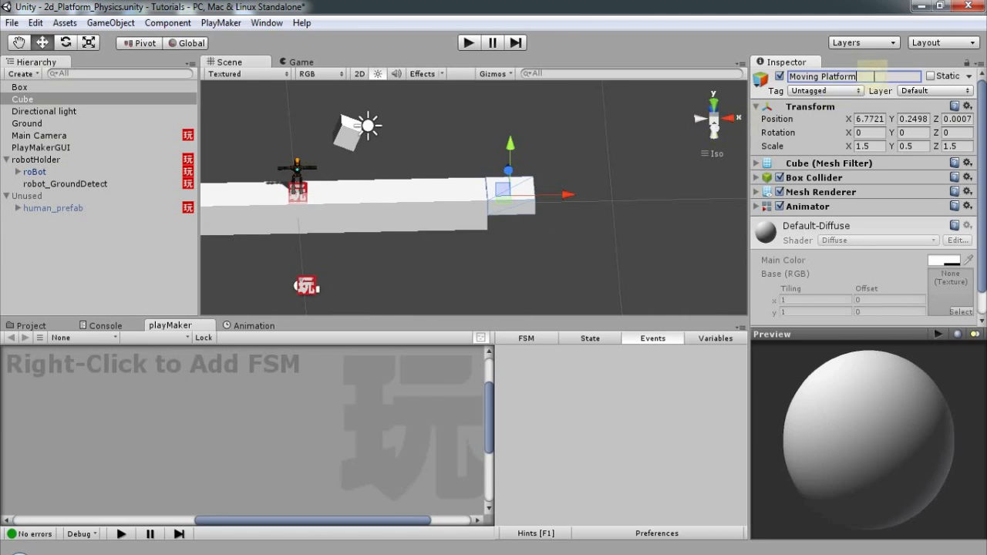
key(Return)
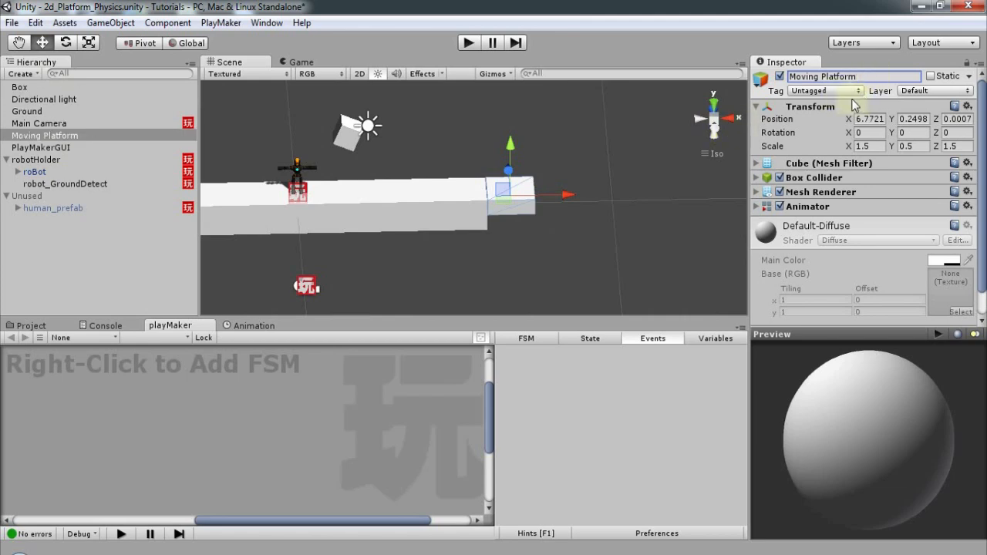
click(843, 91)
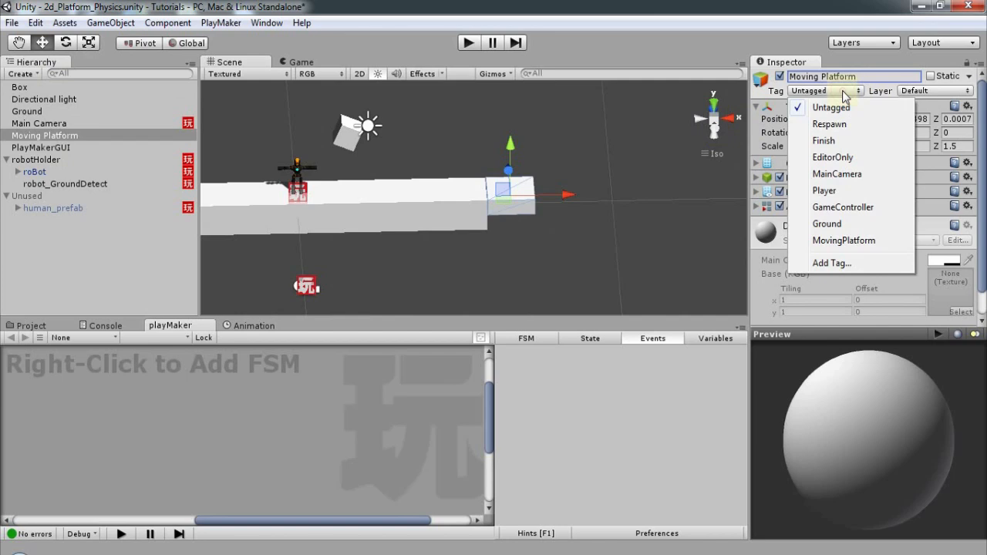
click(845, 240)
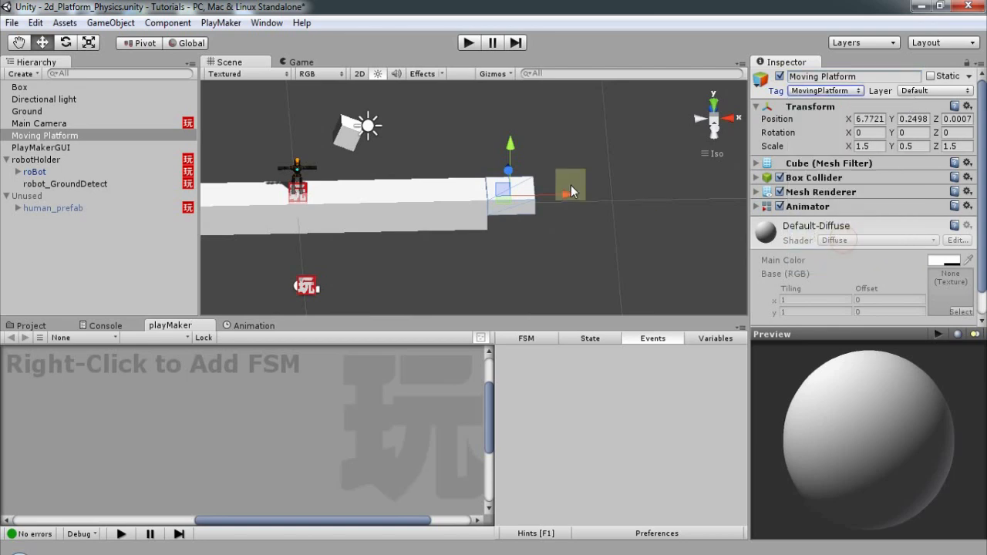
- Add a new PlayMaker FSM to robotHolder and name it Moving Platform
middle_drag(392, 275, 423, 264)
click(42, 160)
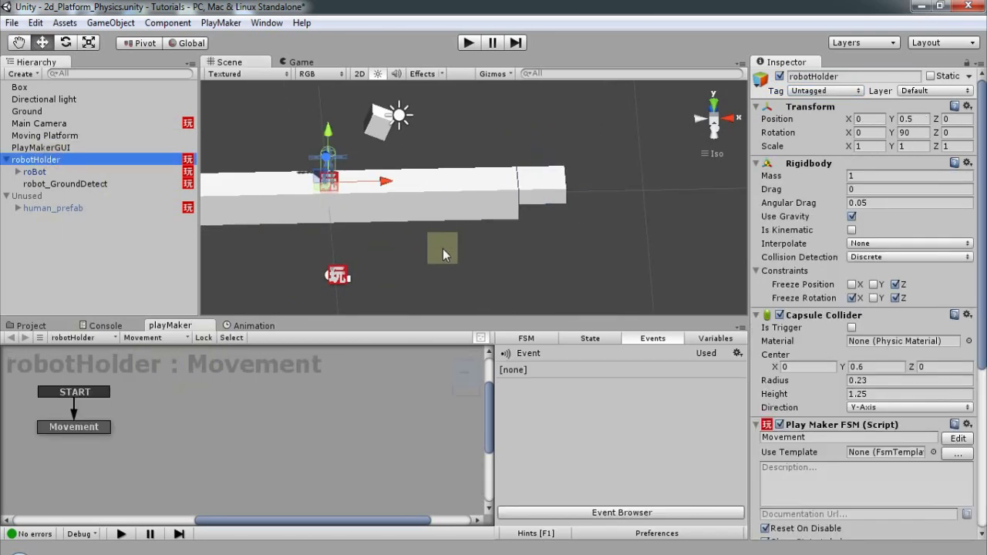
right_drag(448, 249, 418, 181)
middle_drag(419, 185, 461, 210)
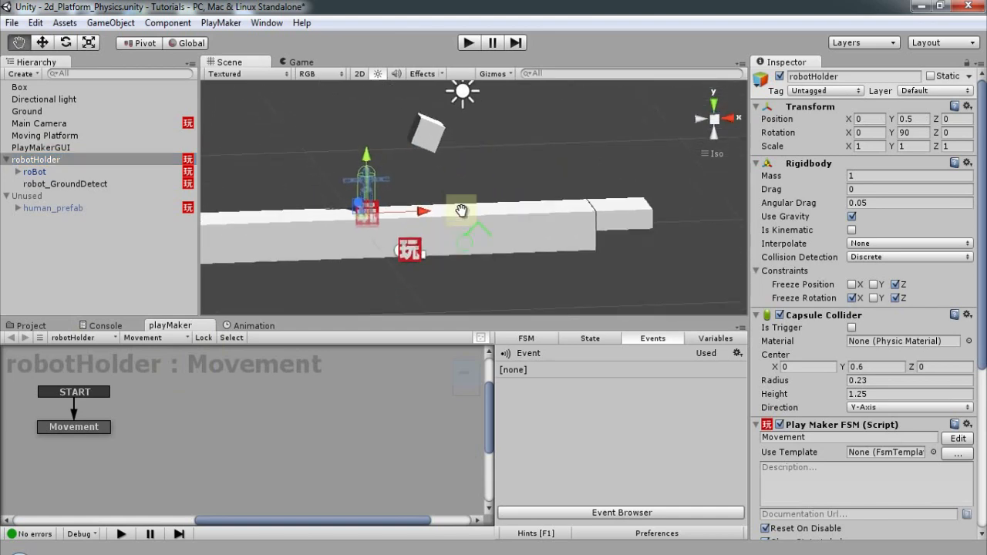
right_drag(488, 225, 471, 235)
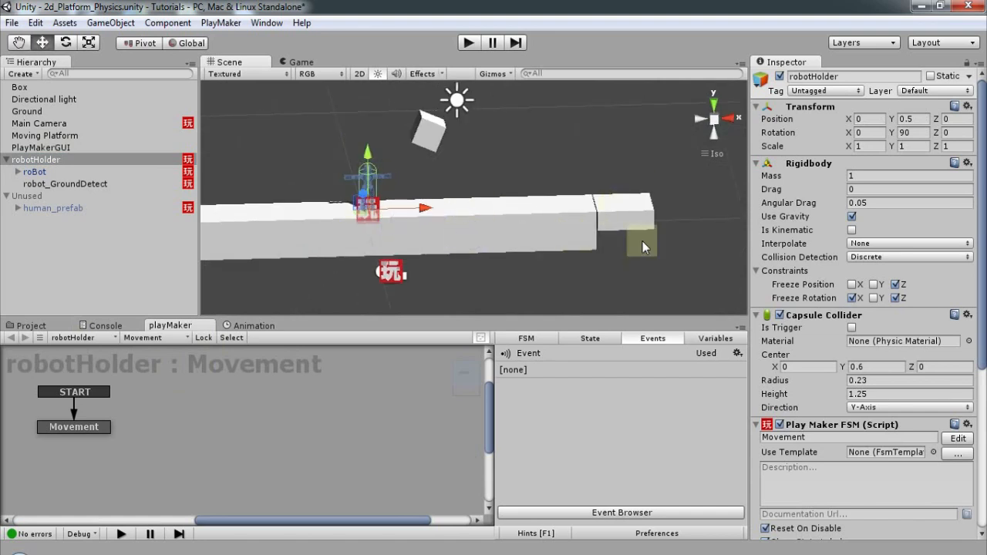
click(173, 339)
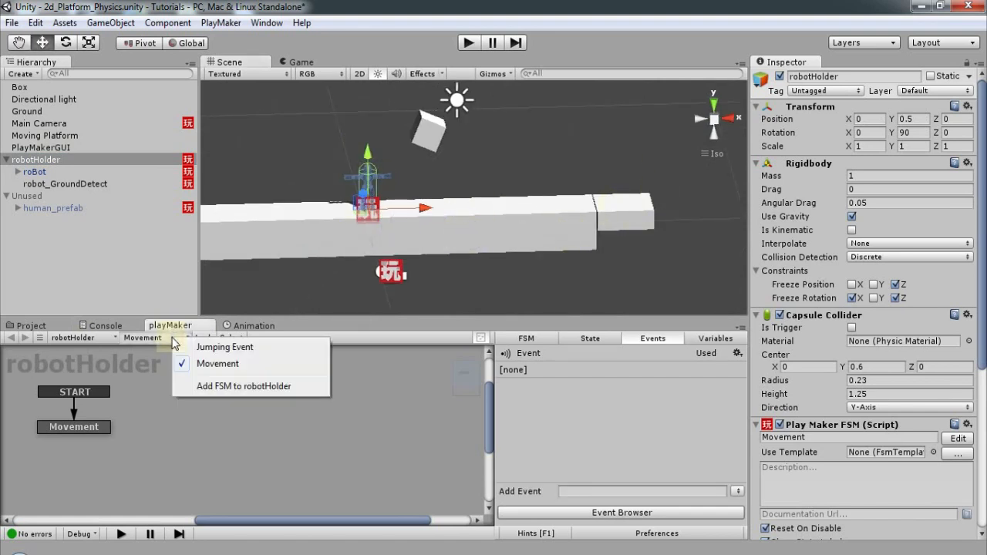
click(234, 387)
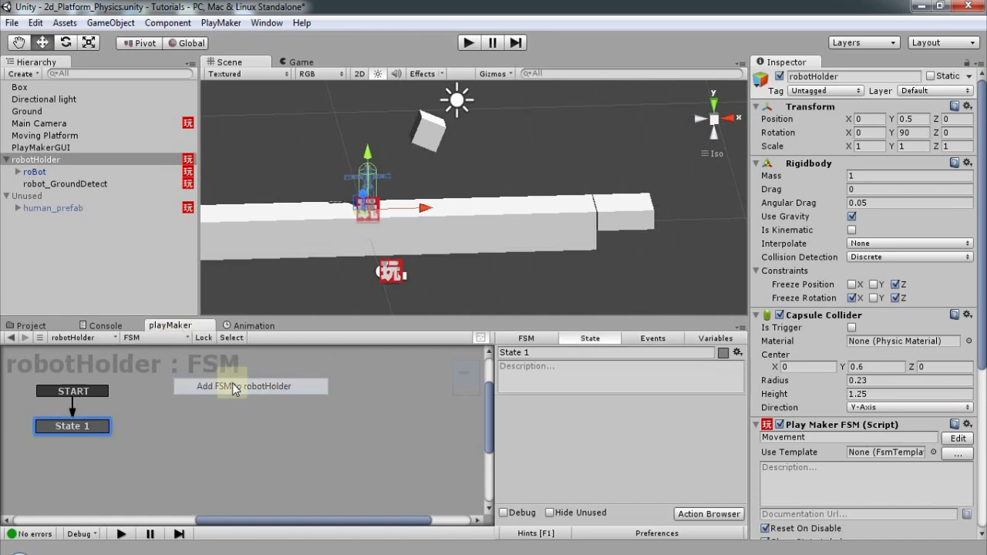
scroll(829, 440, down, 10)
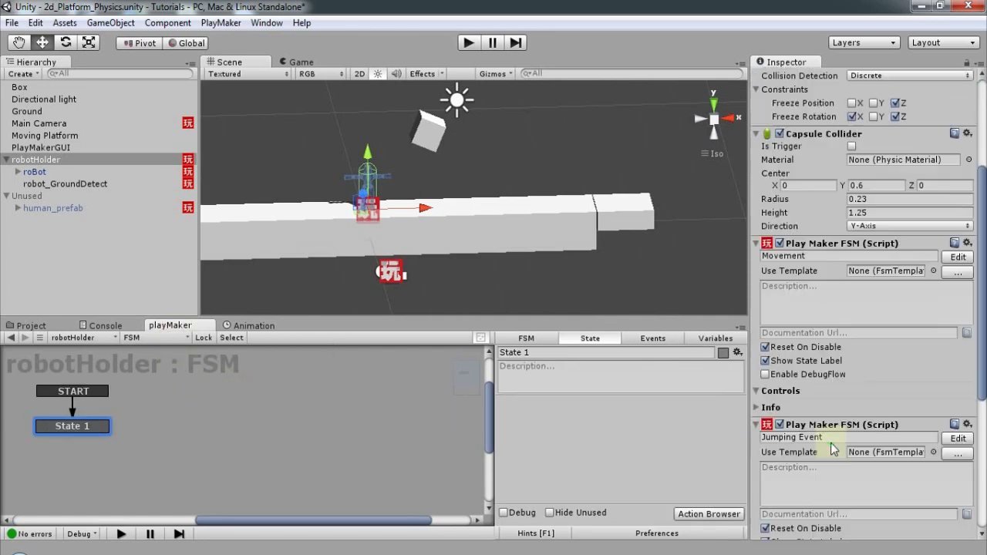
click(802, 351)
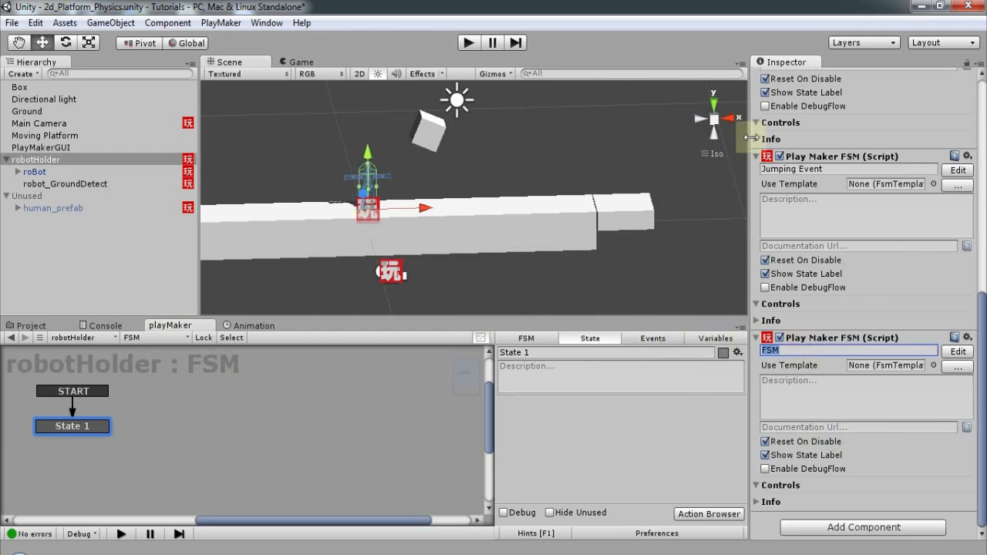
text(Moving Platform)
- Add a second state to the Moving Platform FSM and place it level beside State 1
click(80, 425)
drag(105, 420, 125, 417)
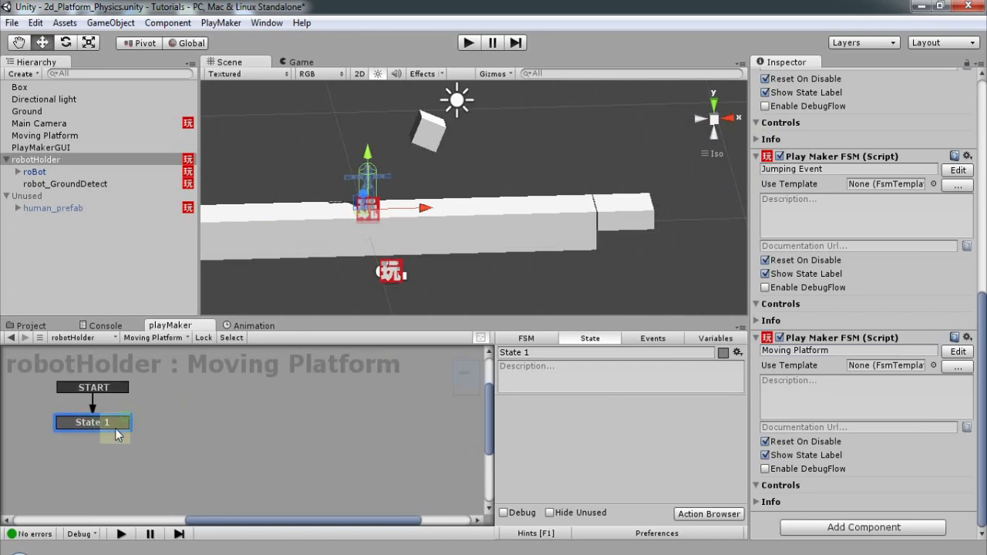
right_click(274, 431)
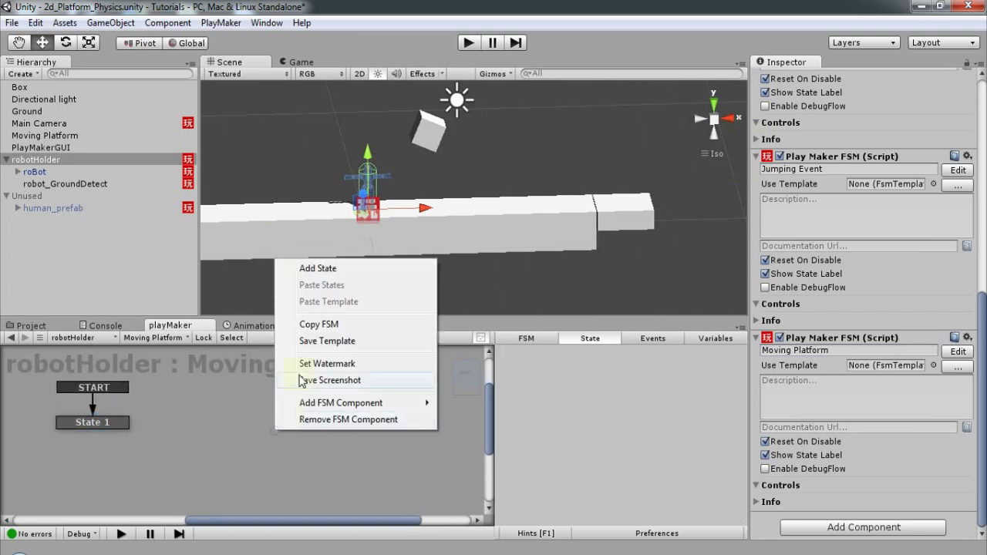
click(316, 269)
drag(303, 428, 217, 422)
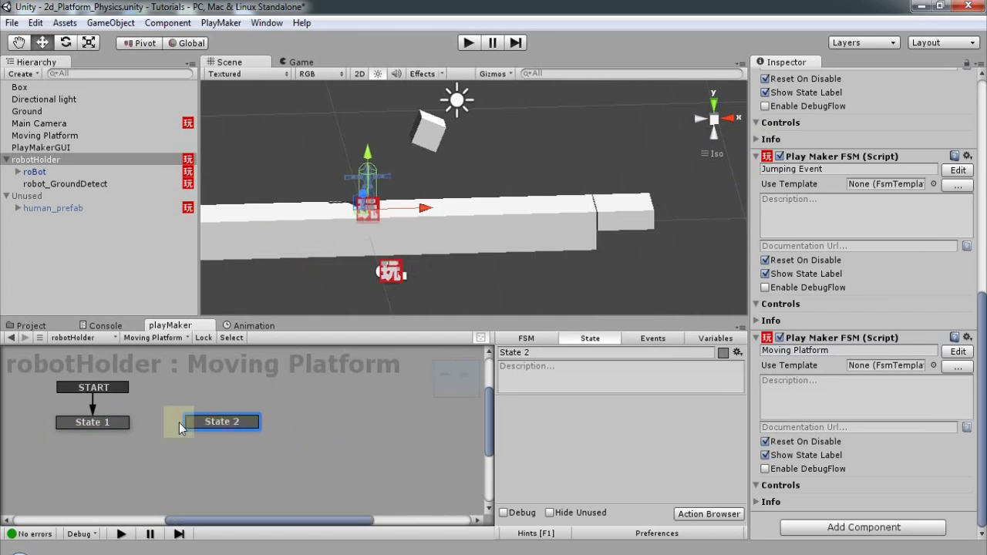
click(100, 422)
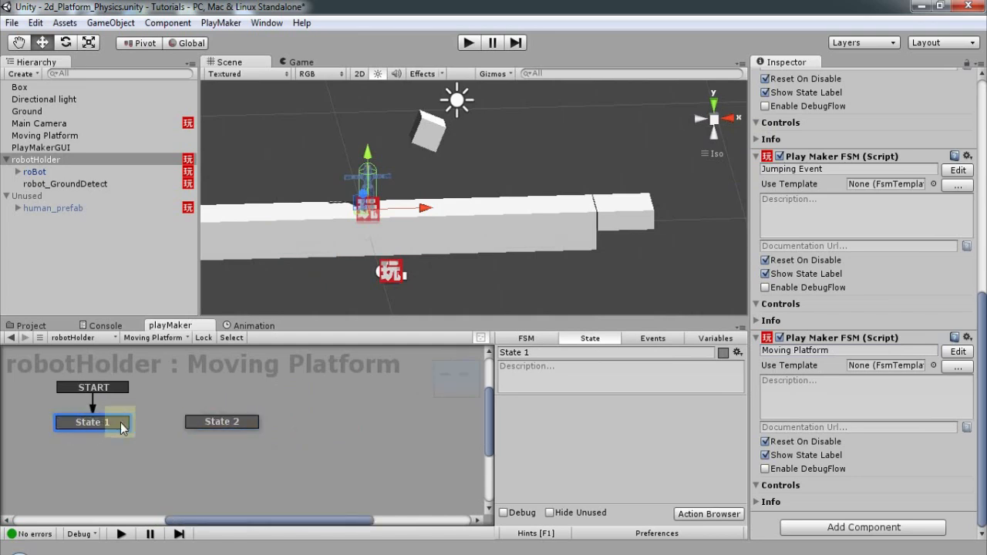
mouse_move(211, 421)
mouse_down()
mouse_move(203, 413)
mouse_move(203, 422)
mouse_up()
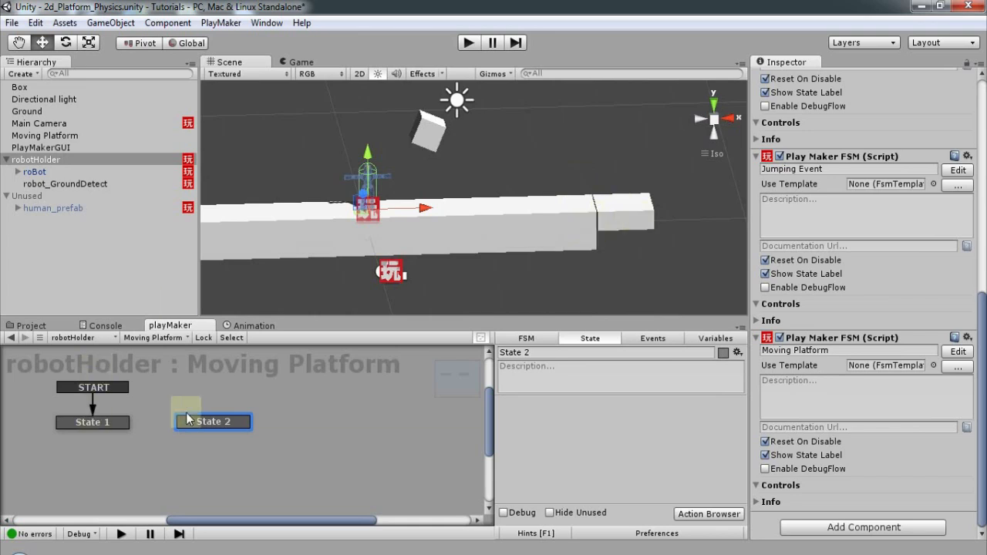
- Rename State 1 as Wait MovPlatform Event and move State 2 clear of the widened state box
click(120, 423)
click(552, 353)
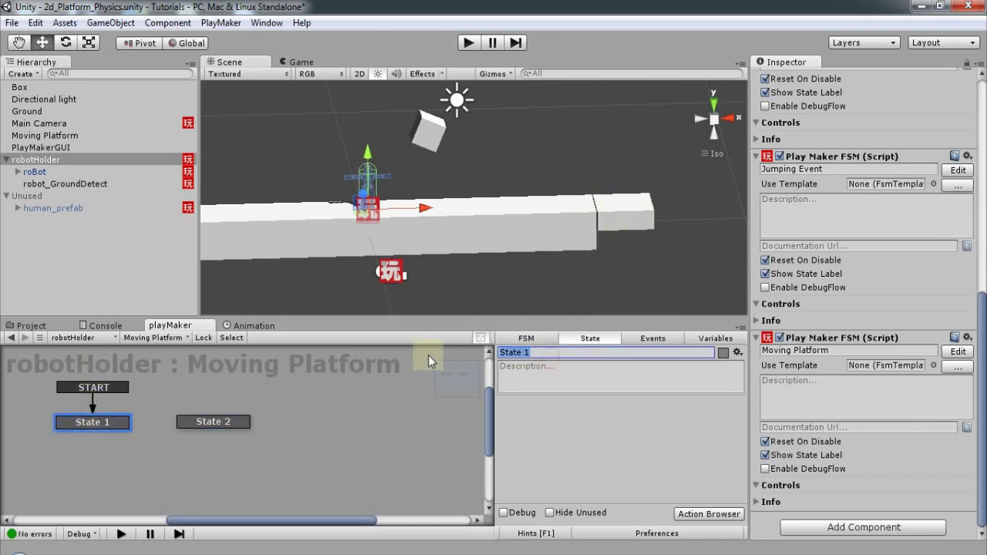
text(Wait for )
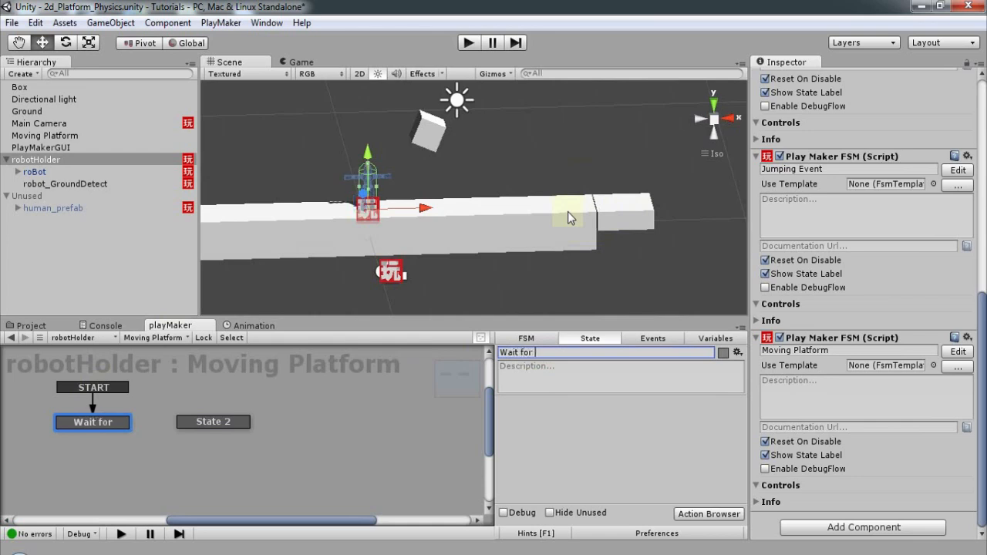
text(Moving Pla)
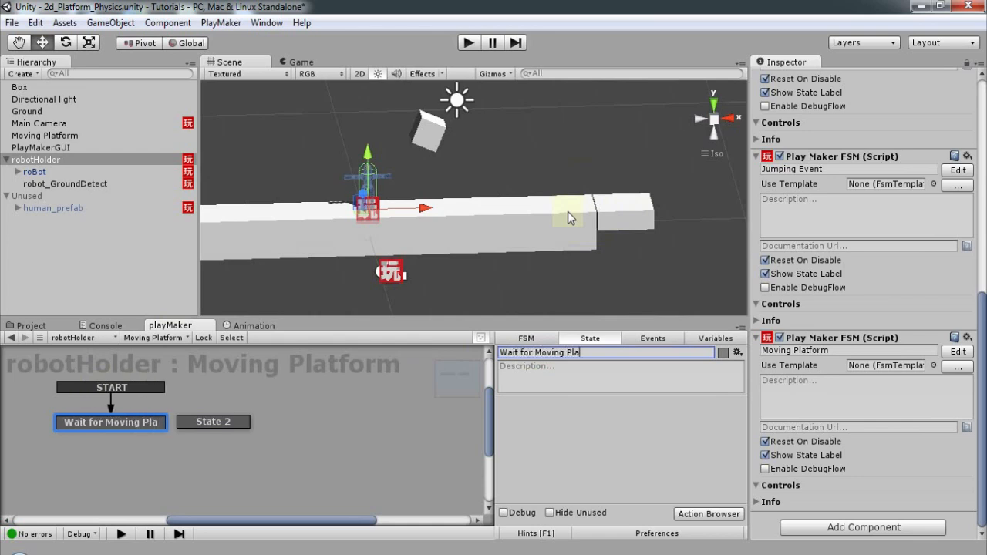
text(tform Event)
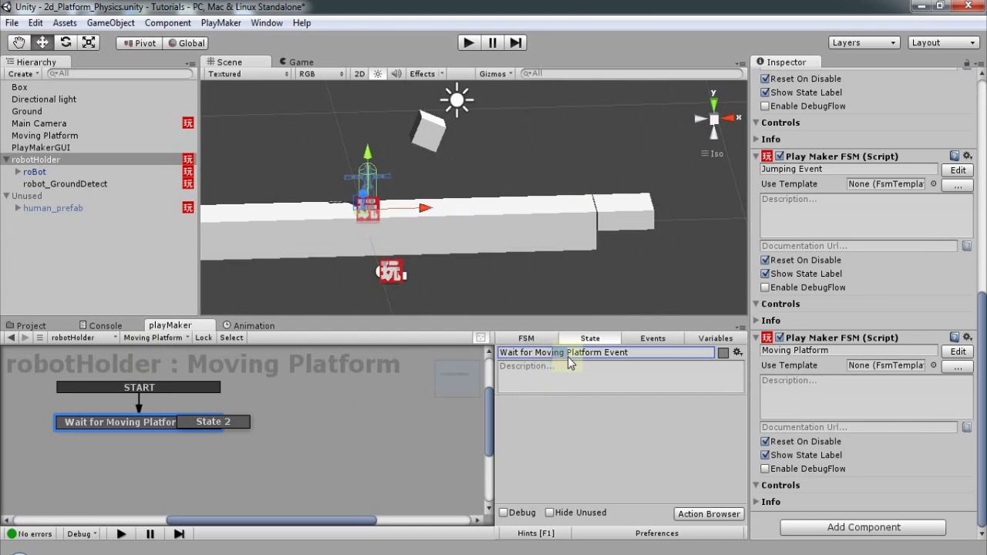
key(BackSpace)
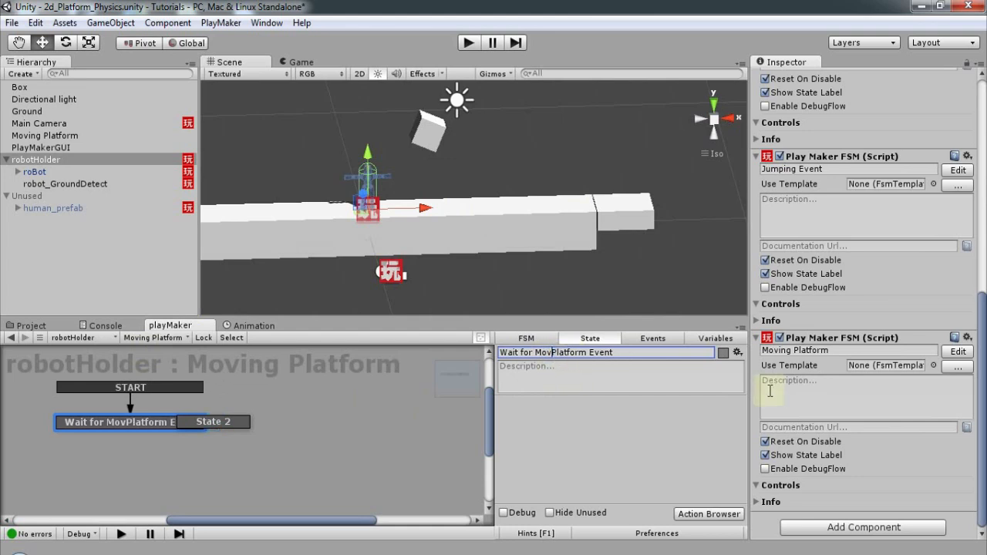
click(533, 353)
key(BackSpace)
key(BackSpace)
key(BackSpace)
key(BackSpace)
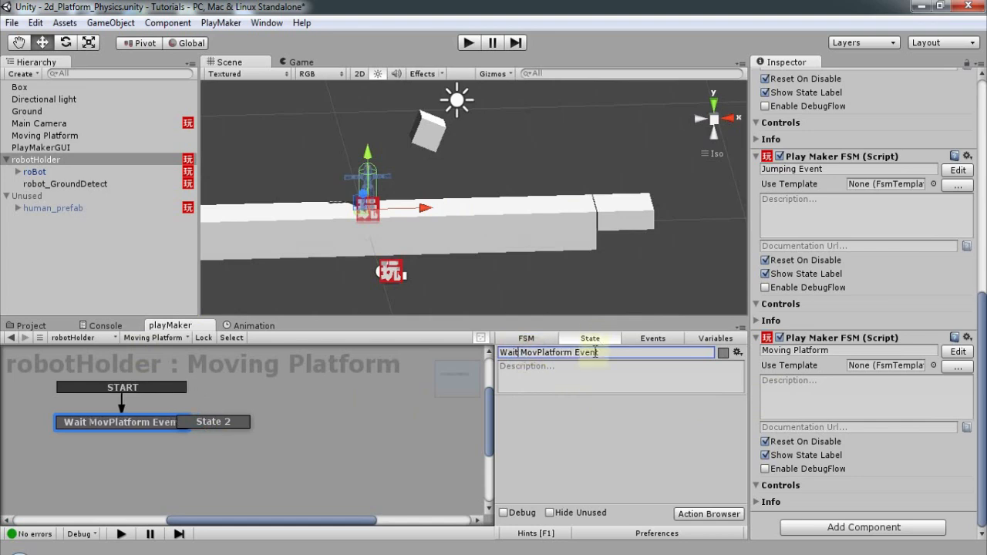
drag(210, 429, 303, 422)
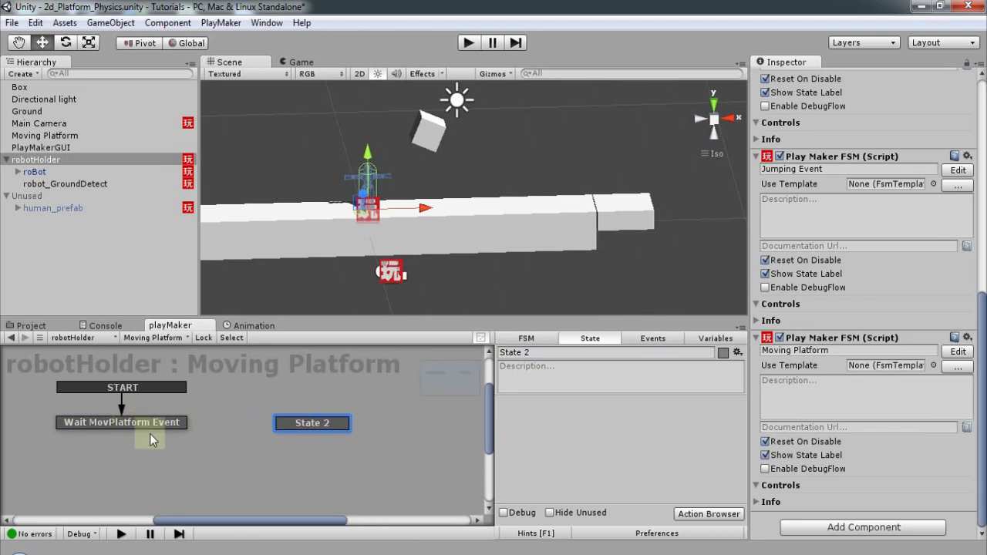
- Rename State 2 in the Moving Platform FSM as On MovPlatform
click(140, 425)
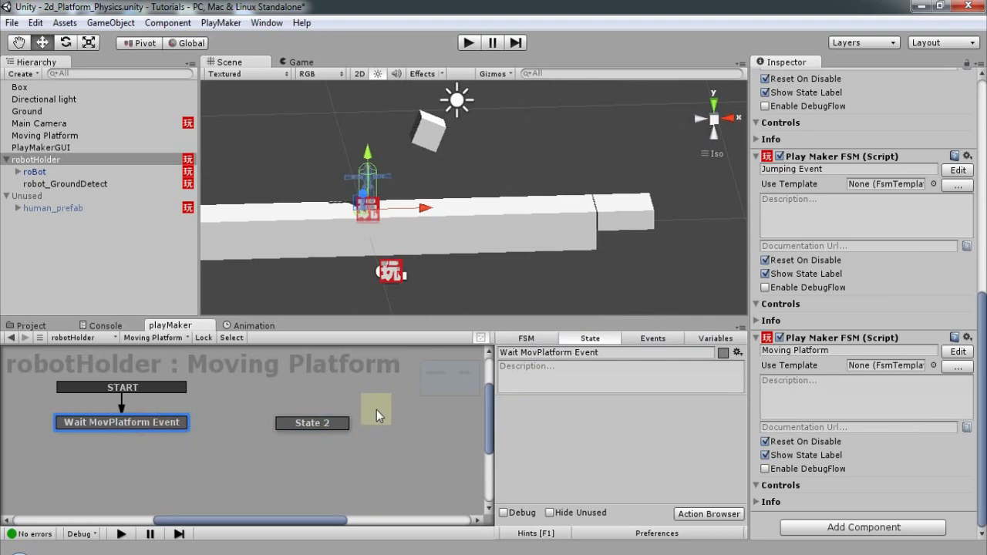
click(320, 423)
click(538, 353)
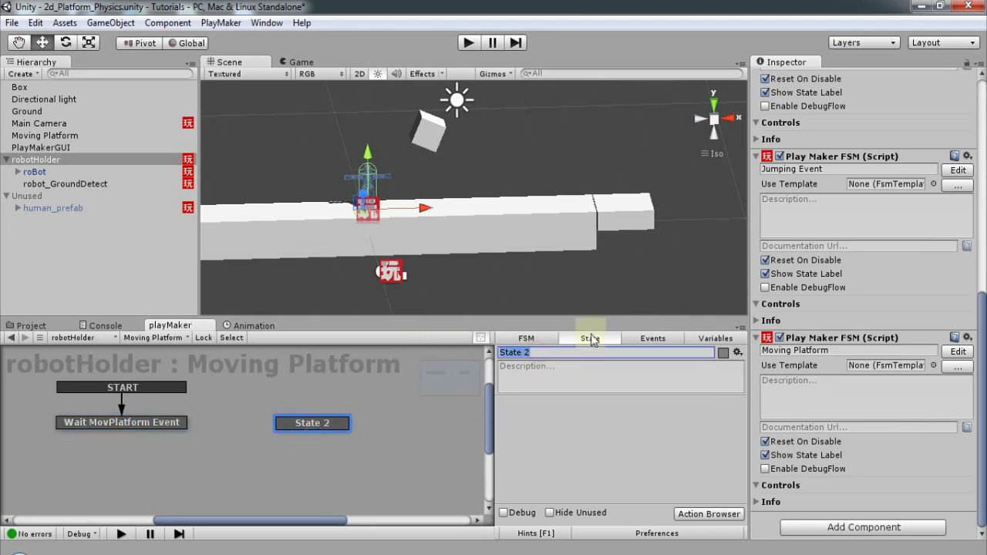
text(o)
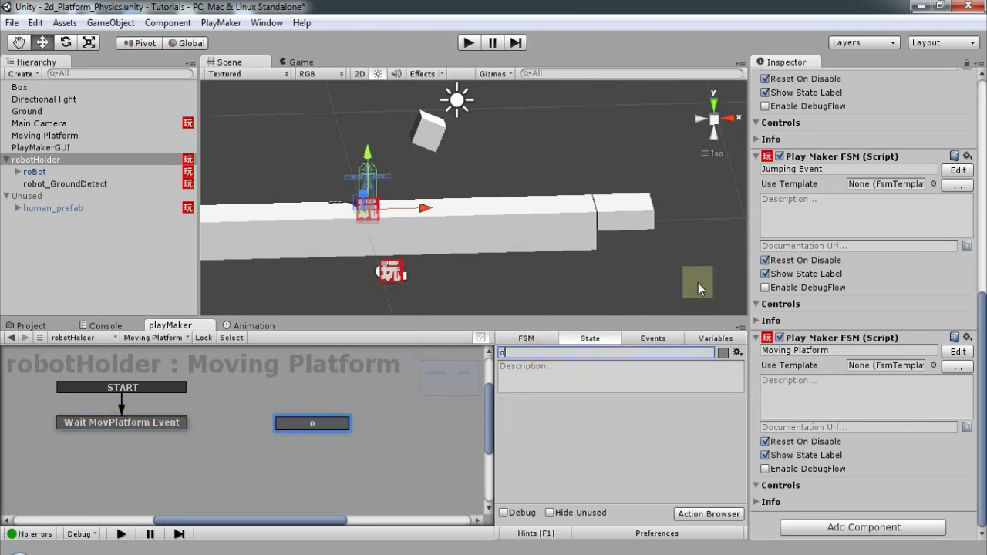
text(n)
key(BackSpace)
key(BackSpace)
text(On Mov{)
key(BackSpace)
text(Platform)
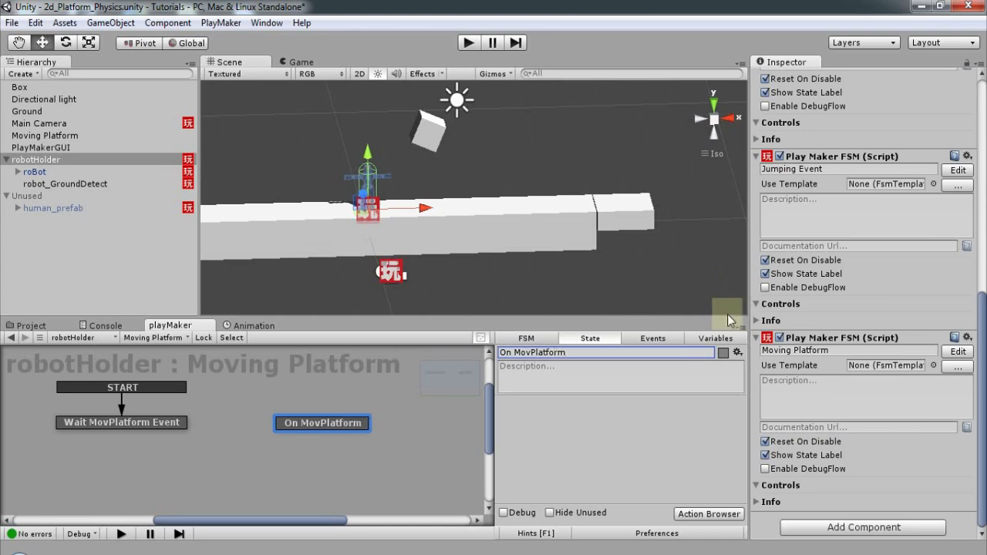
click(204, 456)
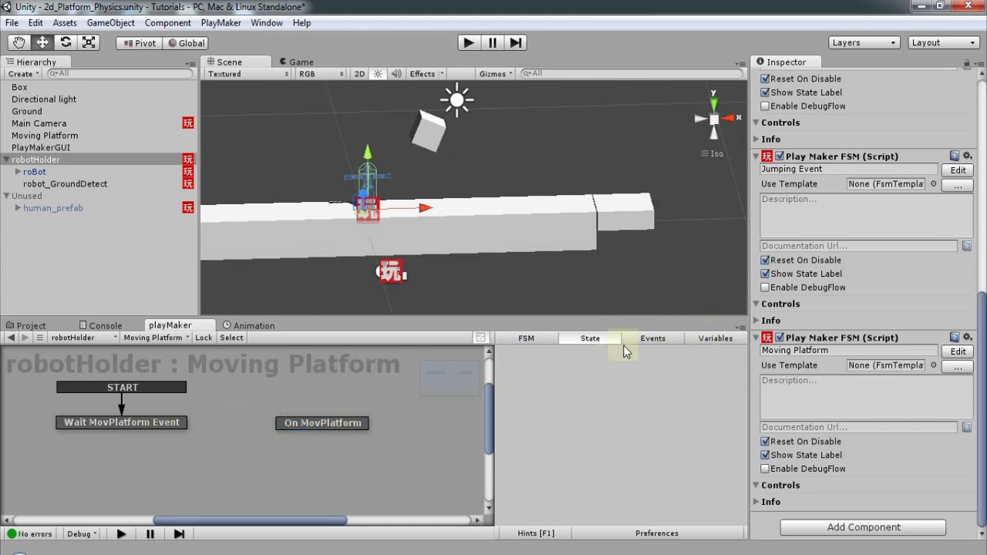
- Add an event named Hit MovingPlatform to the Moving Platform FSM and make it global
click(650, 339)
click(582, 491)
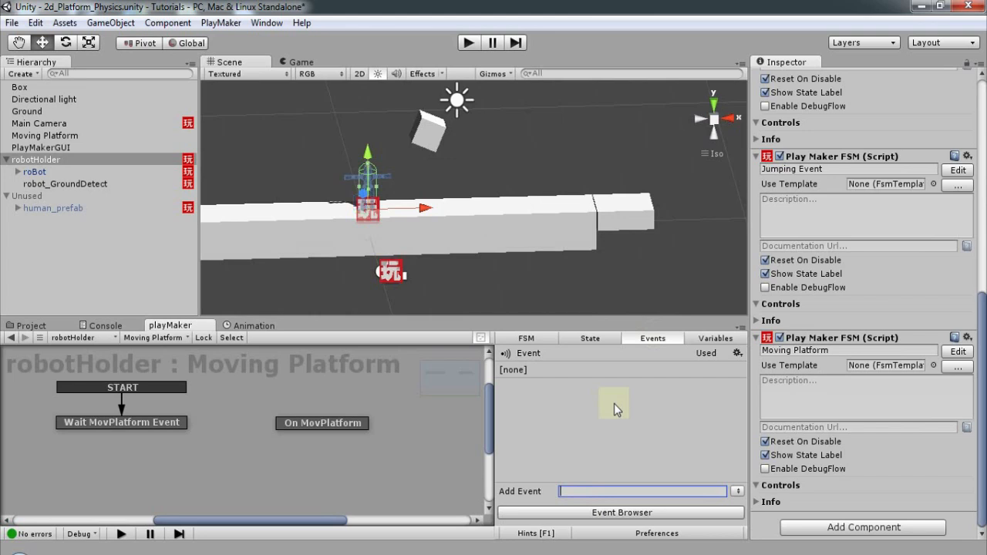
text(Hit MovingPlatform)
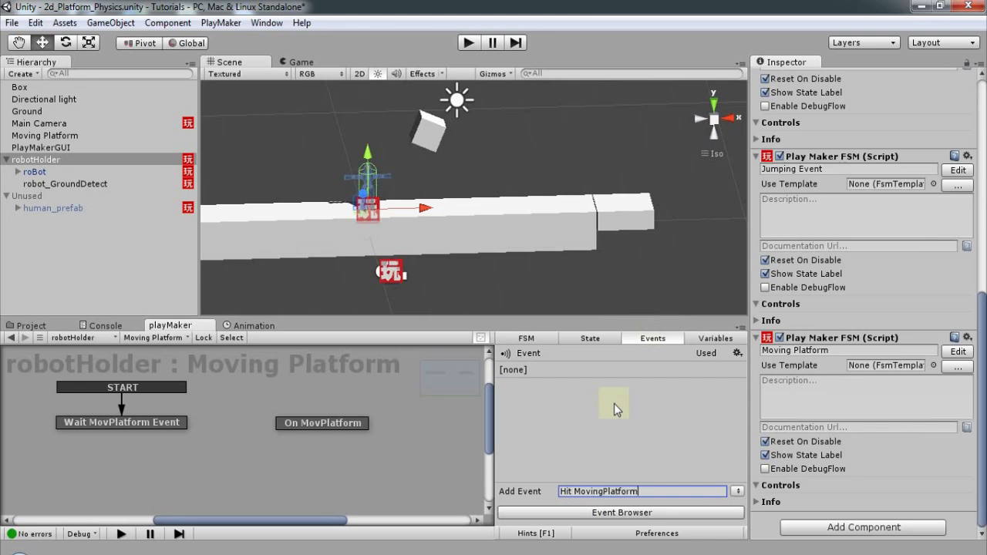
key(Return)
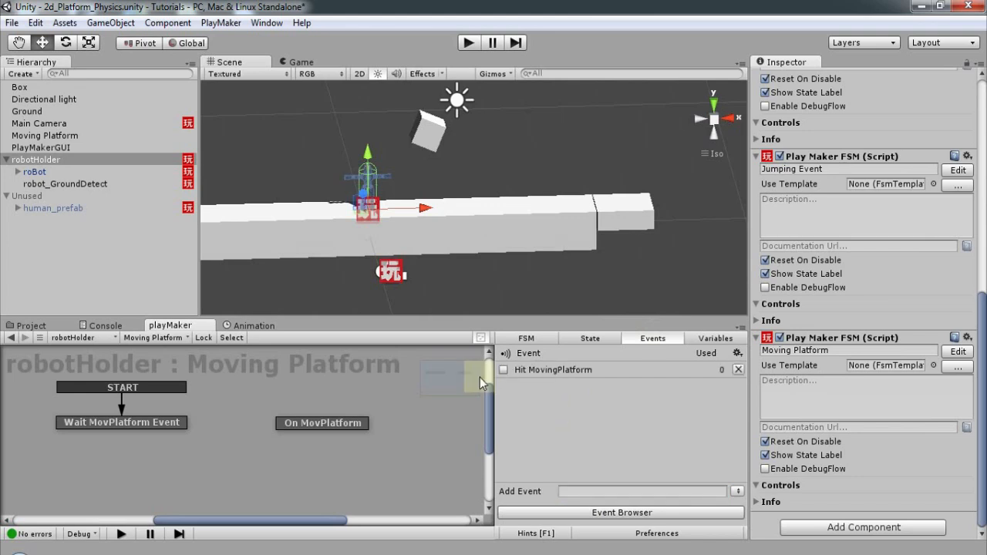
click(505, 373)
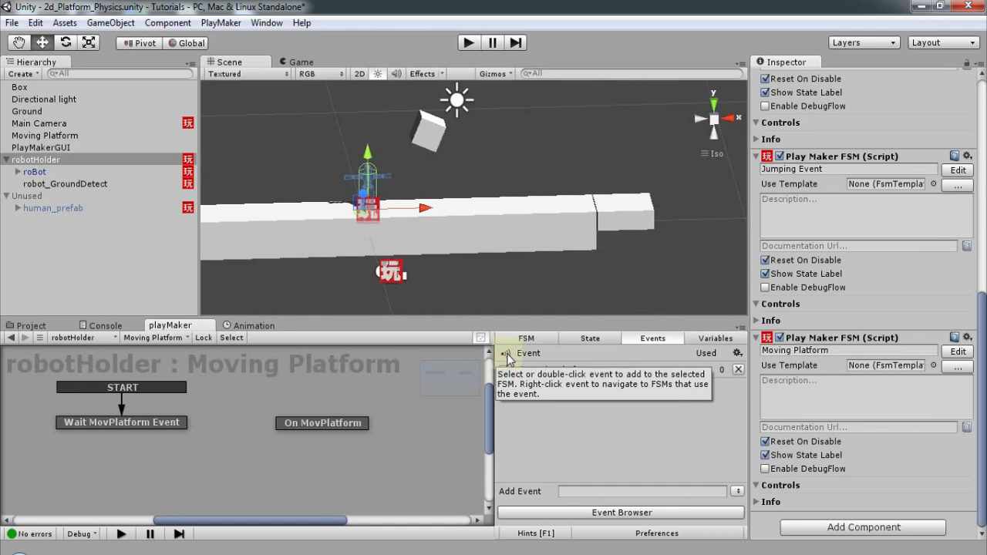
- Add a second global event named Exit MovingPlatform to the Moving Platform FSM
click(568, 490)
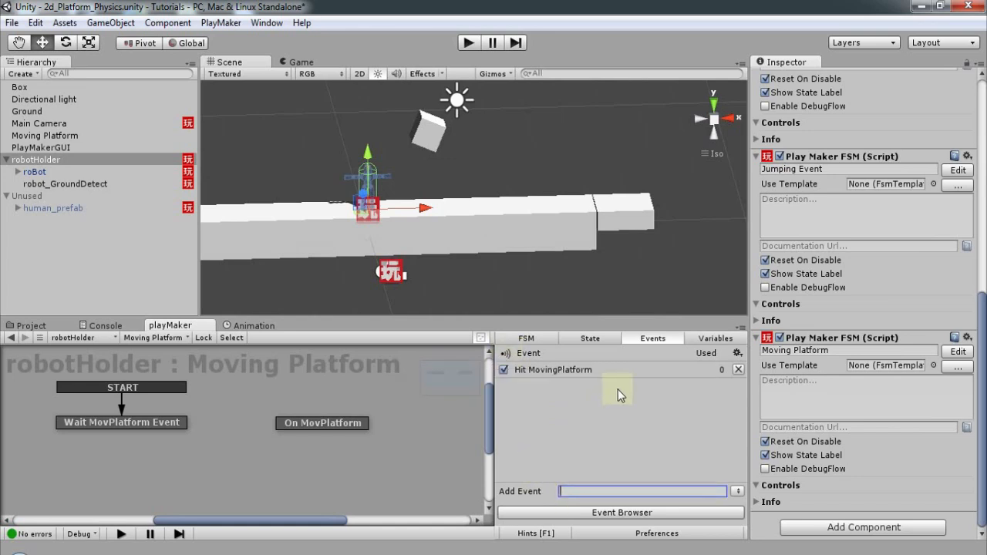
text(Exit MovingPlatform)
key(Return)
click(503, 370)
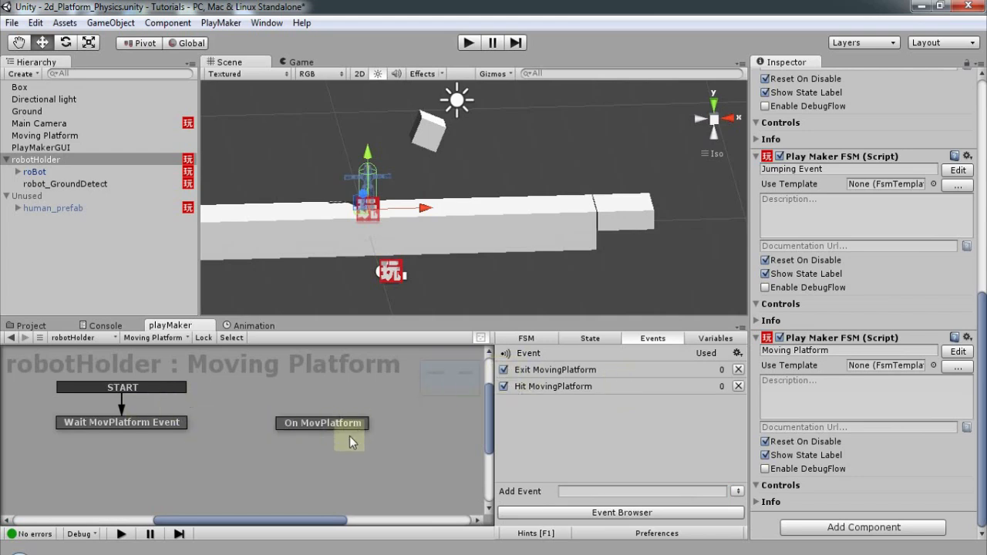
- Add a Hit MovingPlatform transition to the Wait MovPlatform Event state
drag(340, 424, 331, 419)
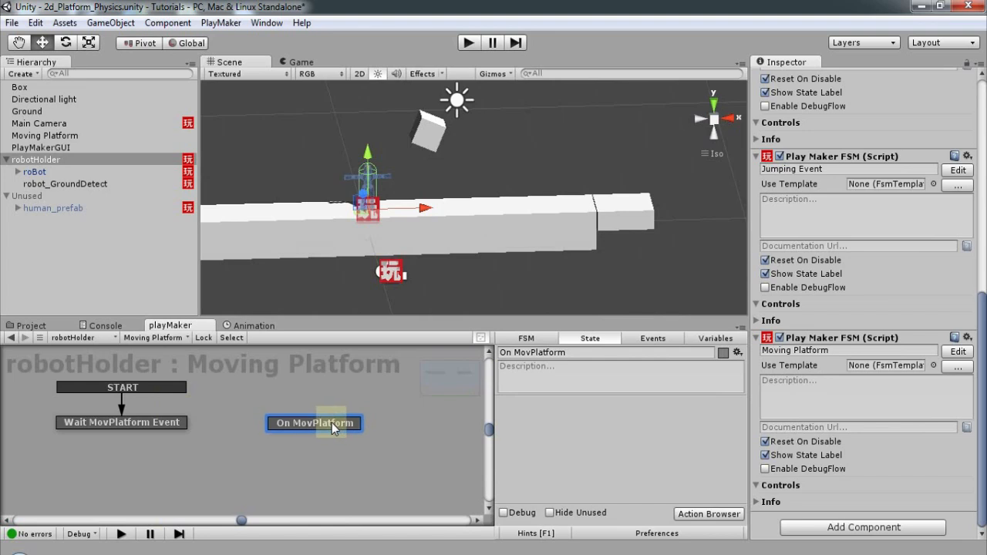
click(163, 423)
right_click(164, 424)
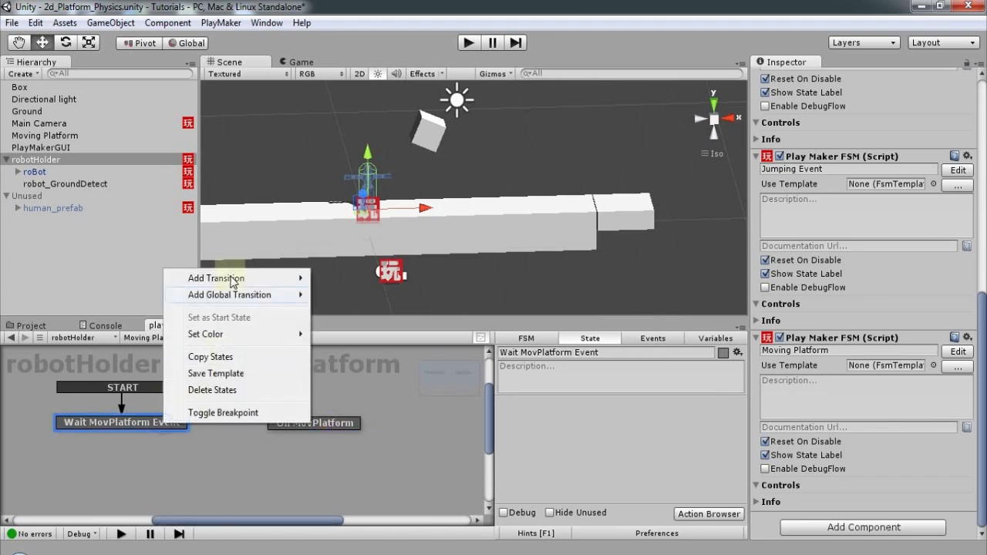
mouse_move(232, 280)
click(345, 296)
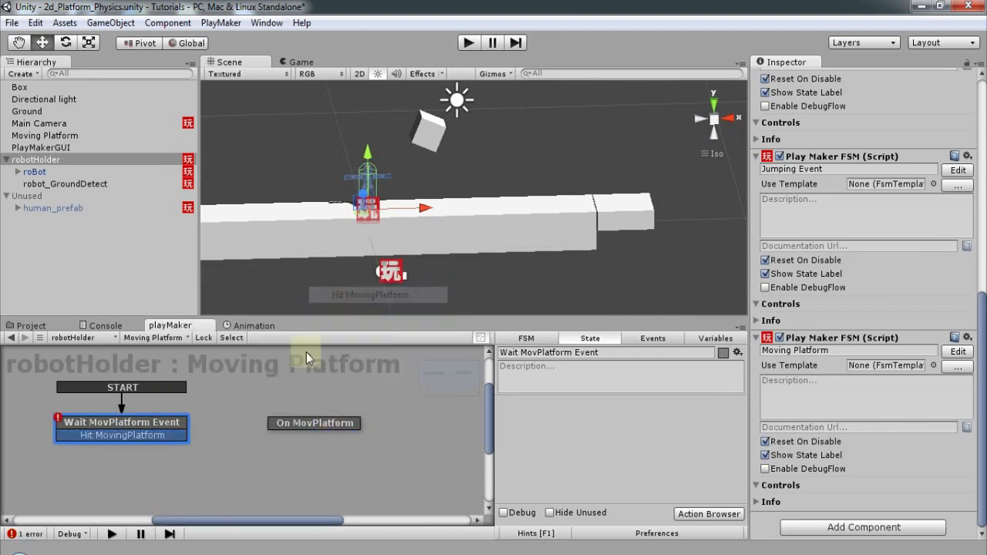
- Realign the On MovPlatform state beside the wait state and add an Exit MovingPlatform transition to it
drag(307, 416, 317, 422)
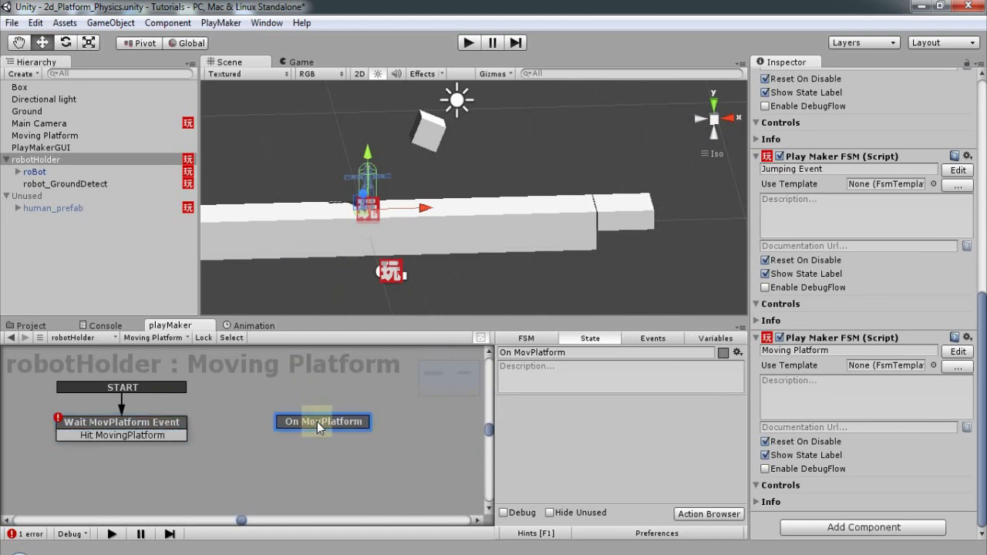
right_click(322, 424)
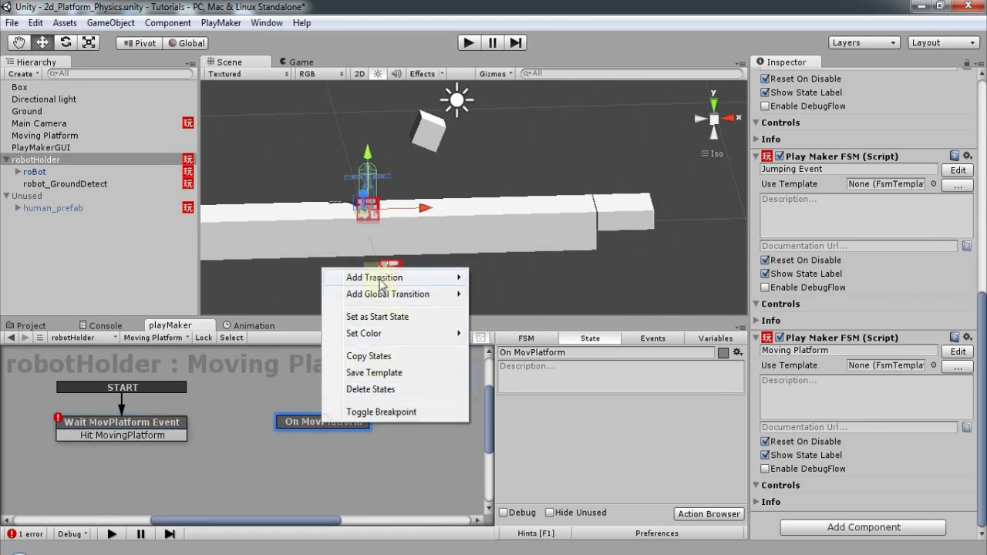
mouse_move(378, 277)
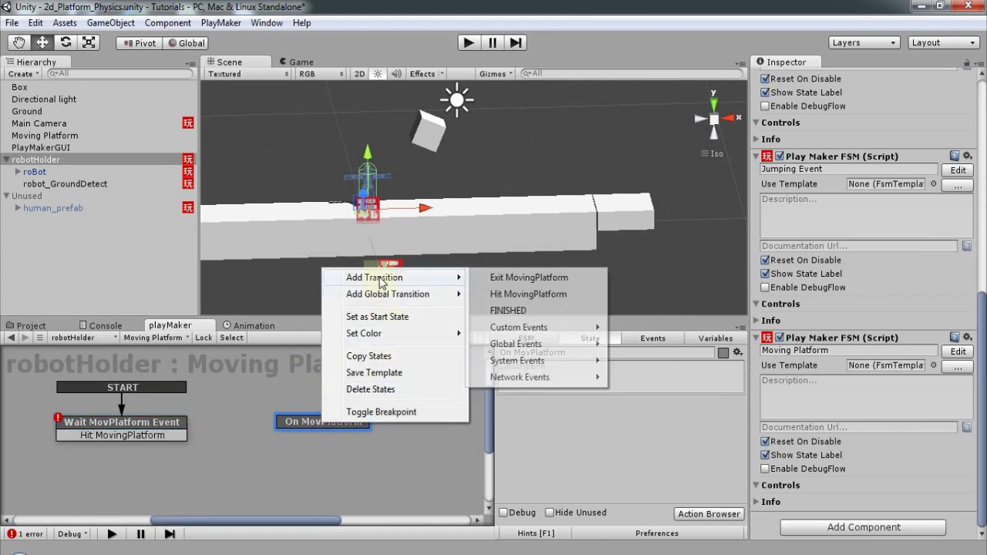
click(515, 279)
- Link Hit MovingPlatform to the On MovPlatform state and Exit MovingPlatform back to Wait MovPlatform Event
click(173, 436)
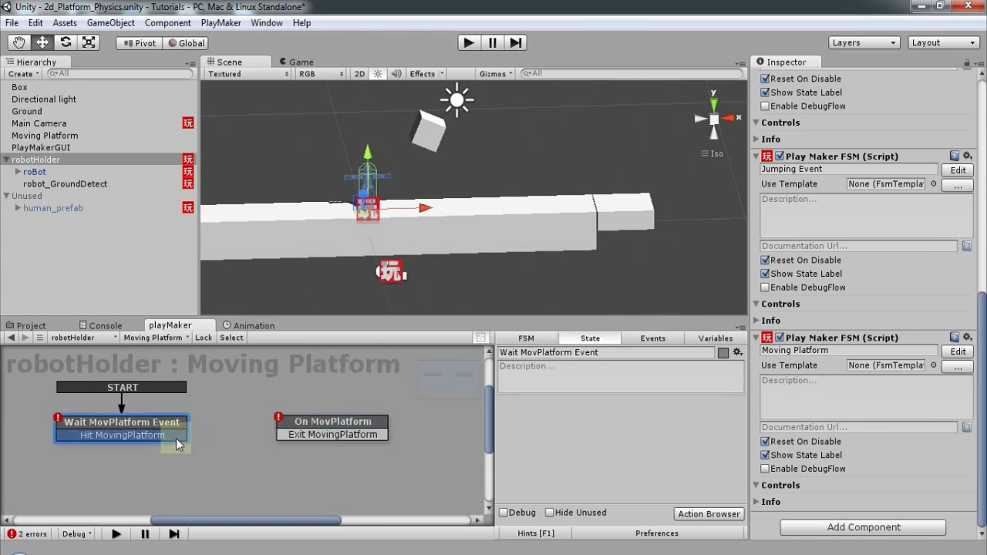
drag(279, 432, 280, 437)
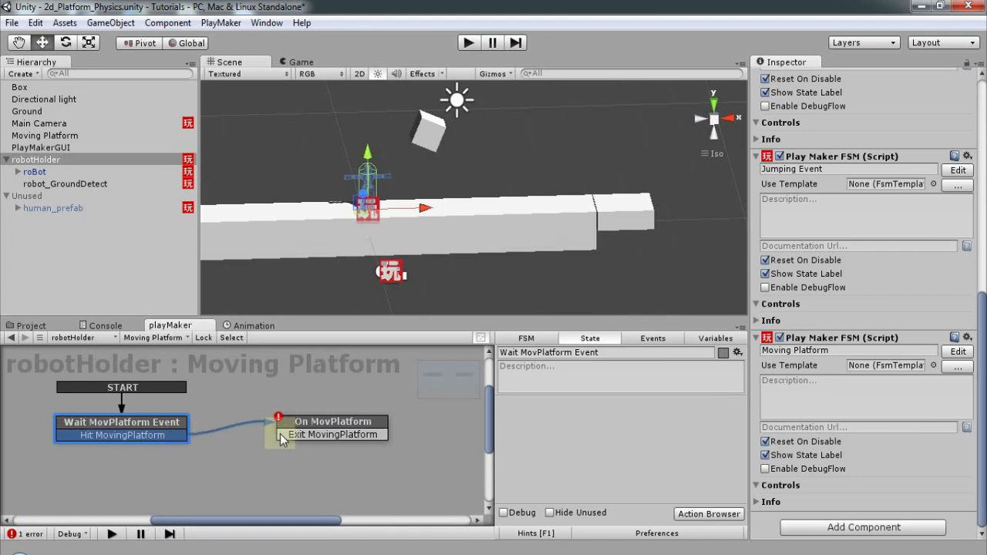
click(278, 434)
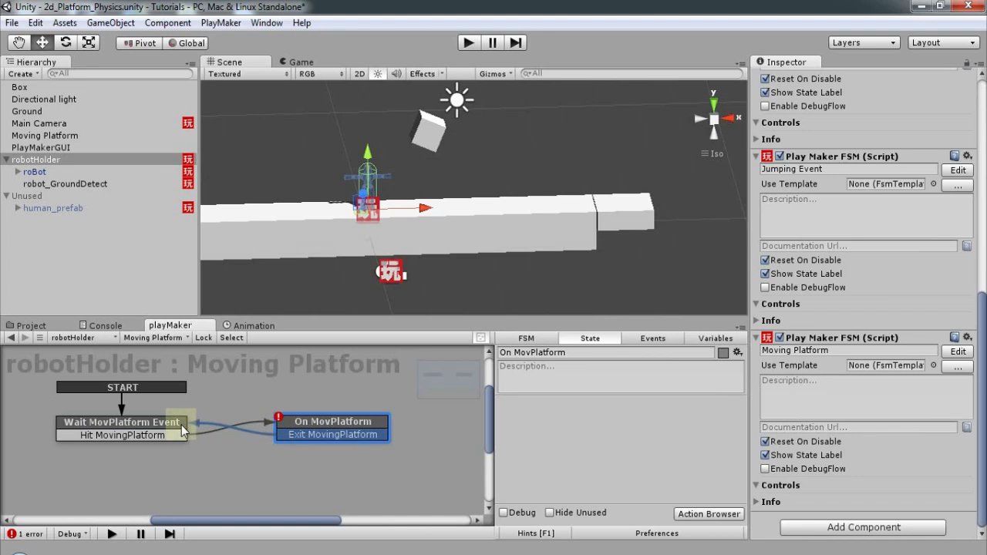
drag(183, 430, 183, 429)
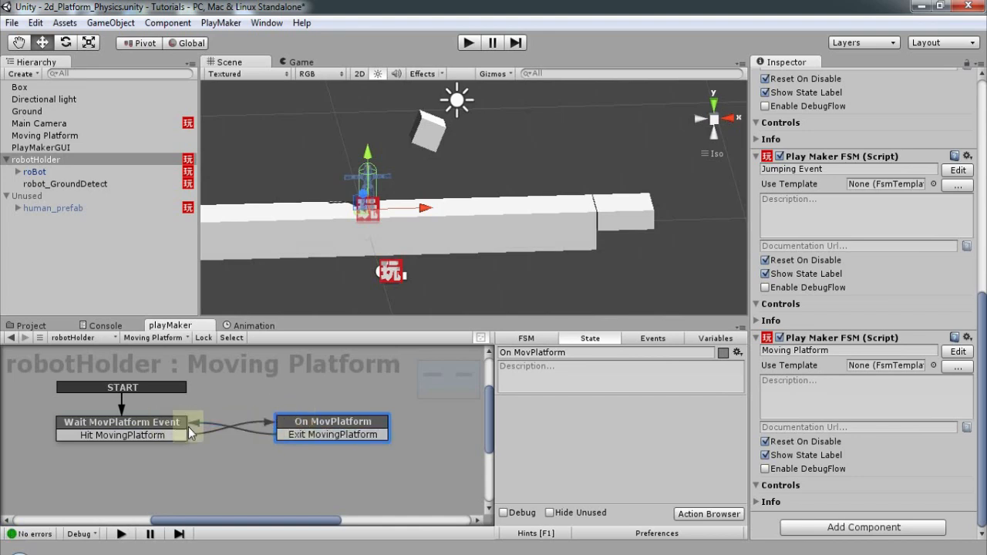
- Add a Set Parent action to Wait MovPlatform Event and switch its Parent to a variable left at None
click(123, 425)
click(711, 514)
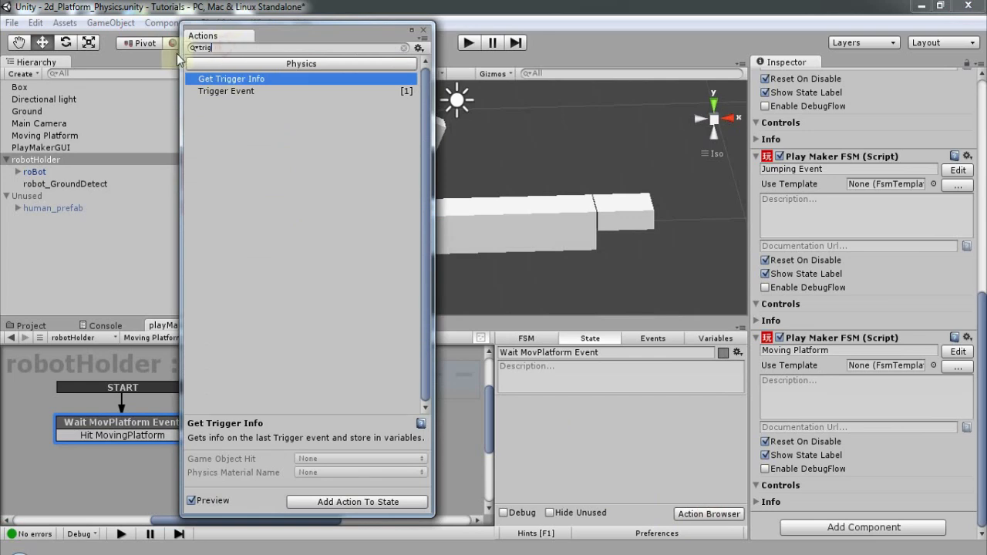
text(set)
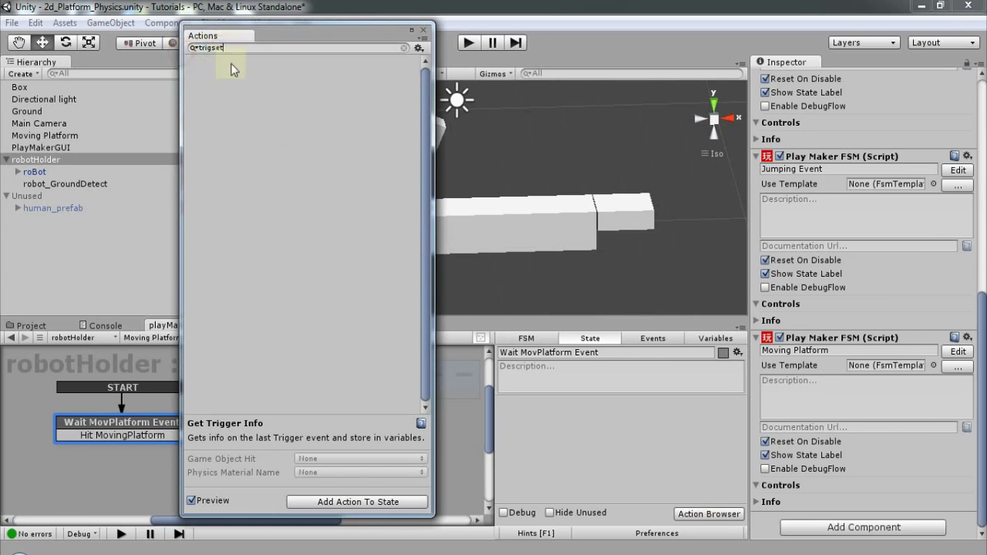
double_click(225, 48)
text(s)
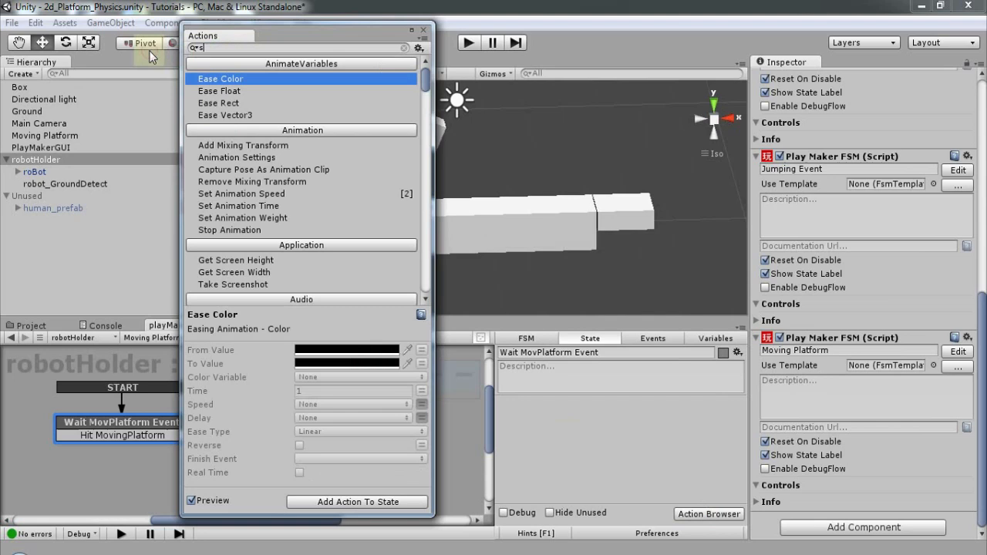
text(et parent)
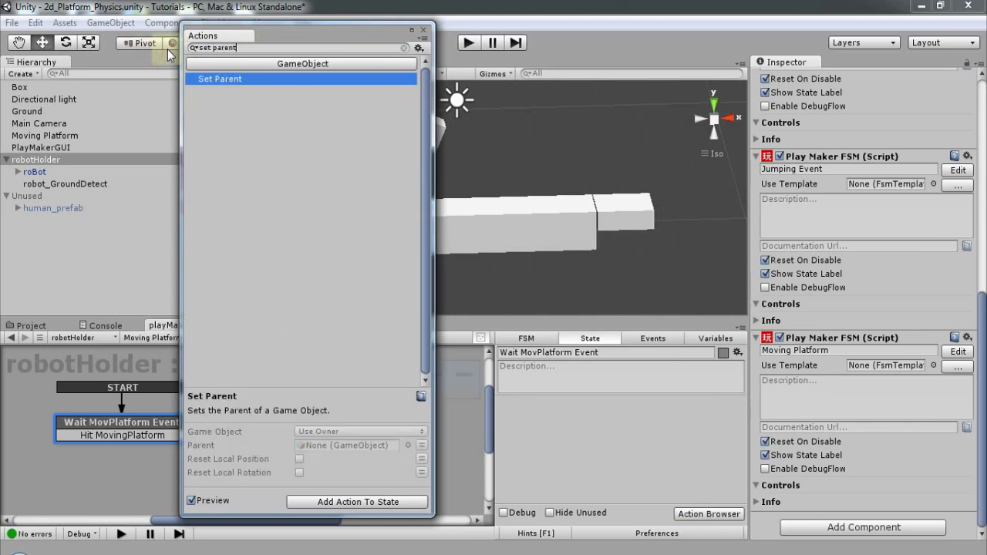
double_click(209, 84)
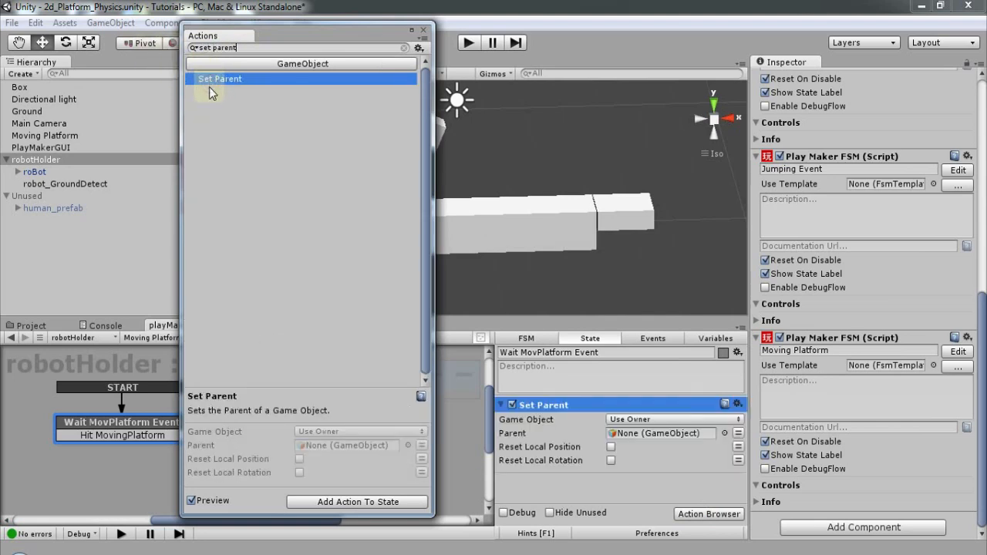
click(423, 30)
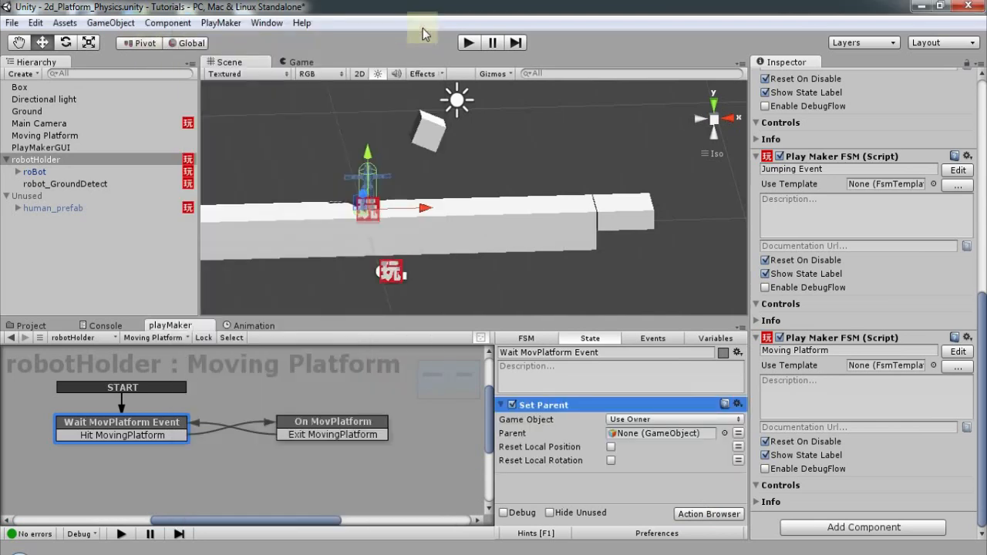
click(738, 432)
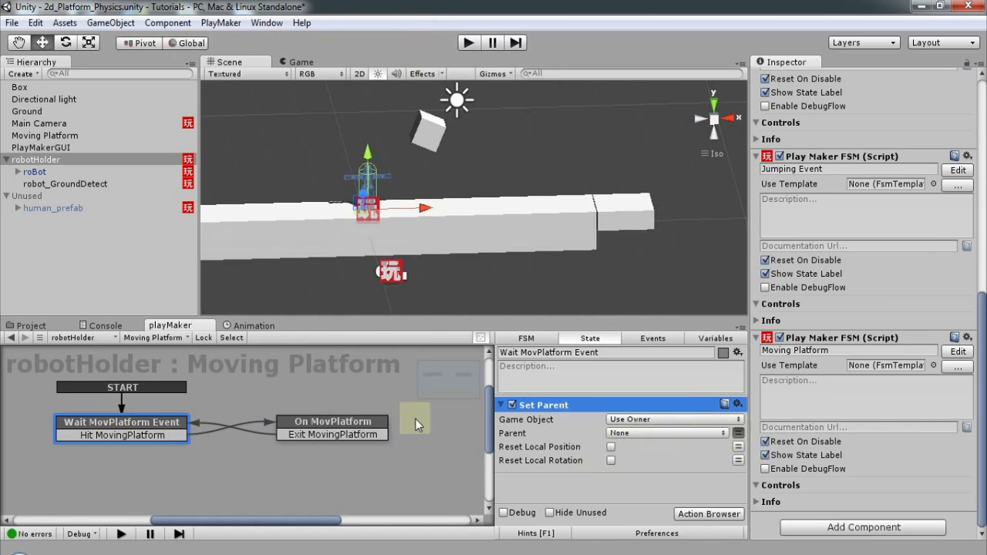
- Copy the Set Parent action from Wait MovPlatform Event and paste it into the On MovPlatform state
right_click(565, 406)
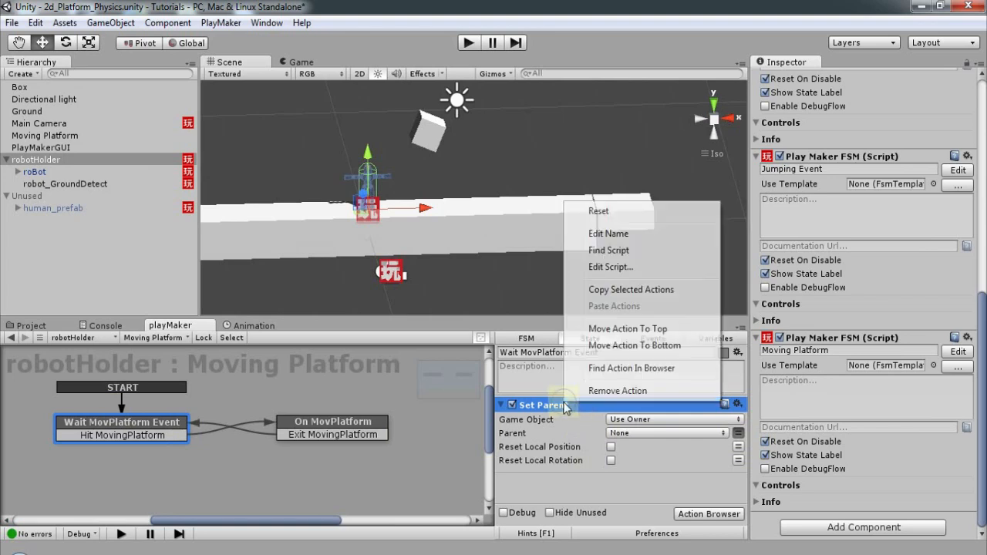
click(636, 289)
click(362, 430)
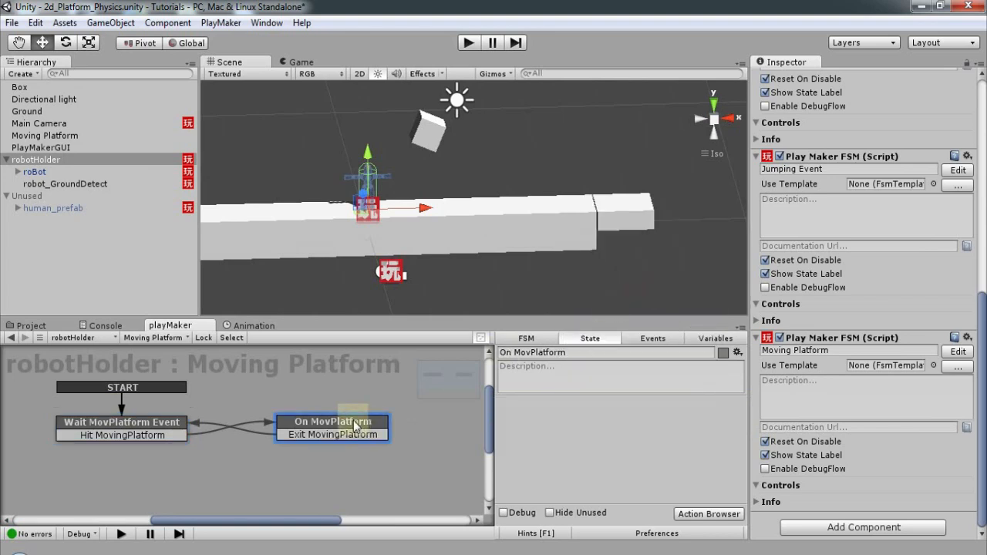
right_click(571, 425)
click(634, 347)
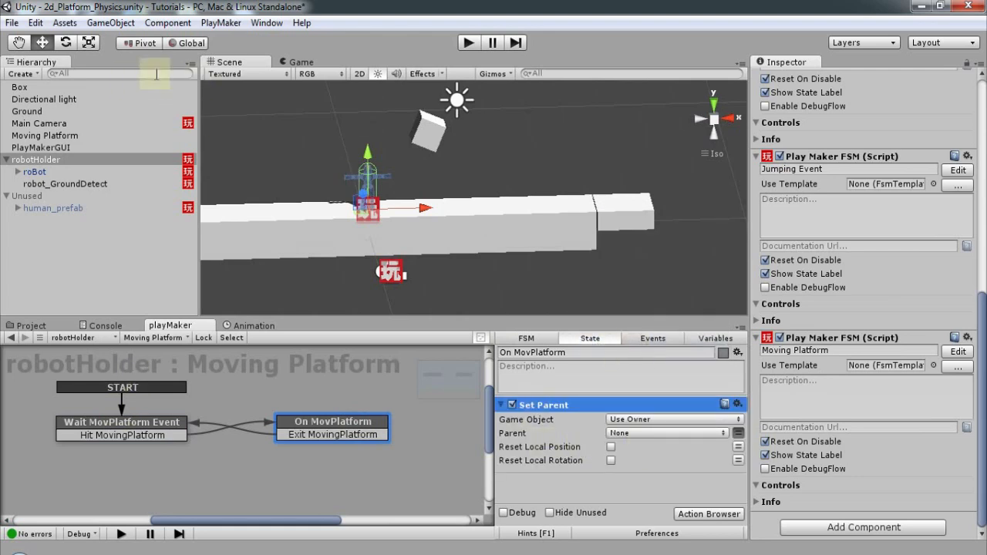
- Save the 2d_Platform_Physics scene
middle_drag(378, 229, 397, 236)
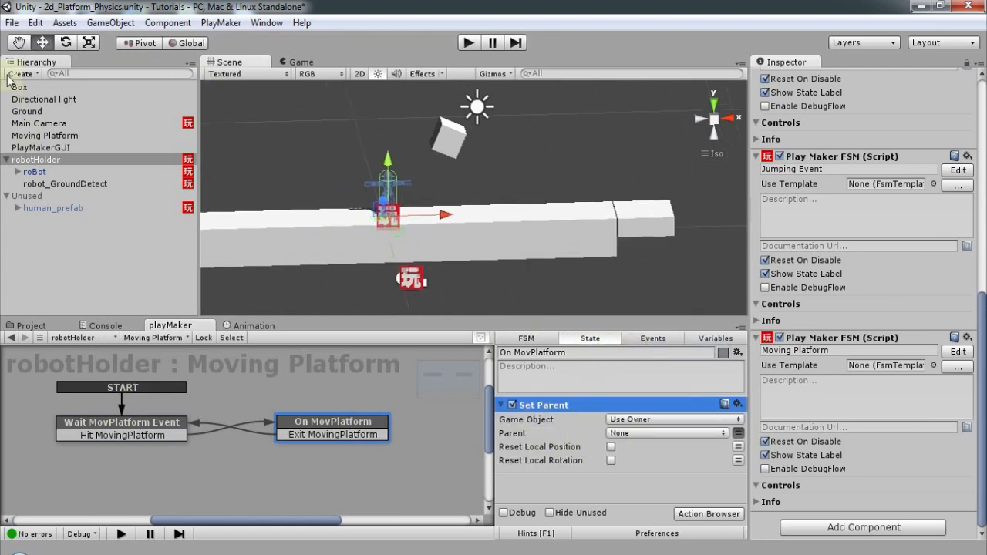
click(12, 23)
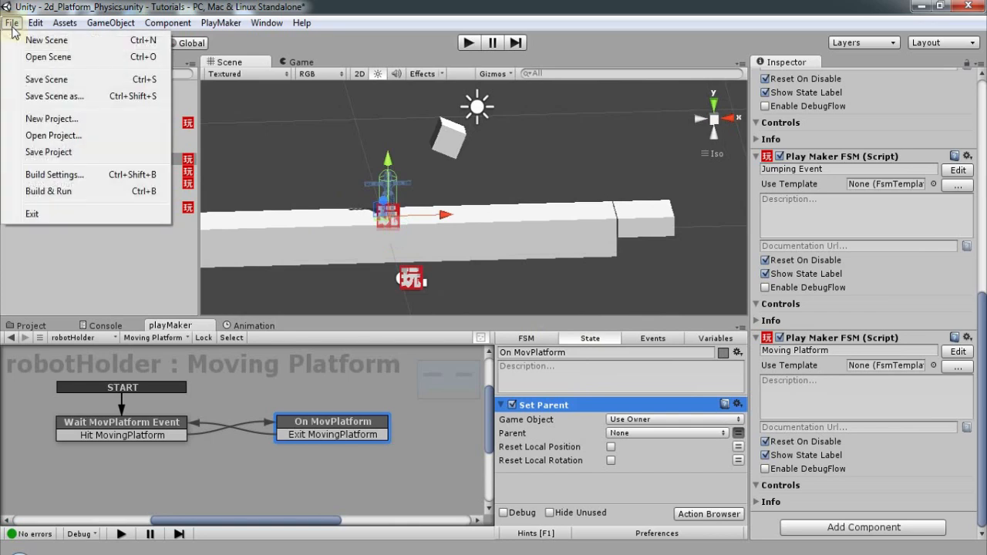
click(46, 79)
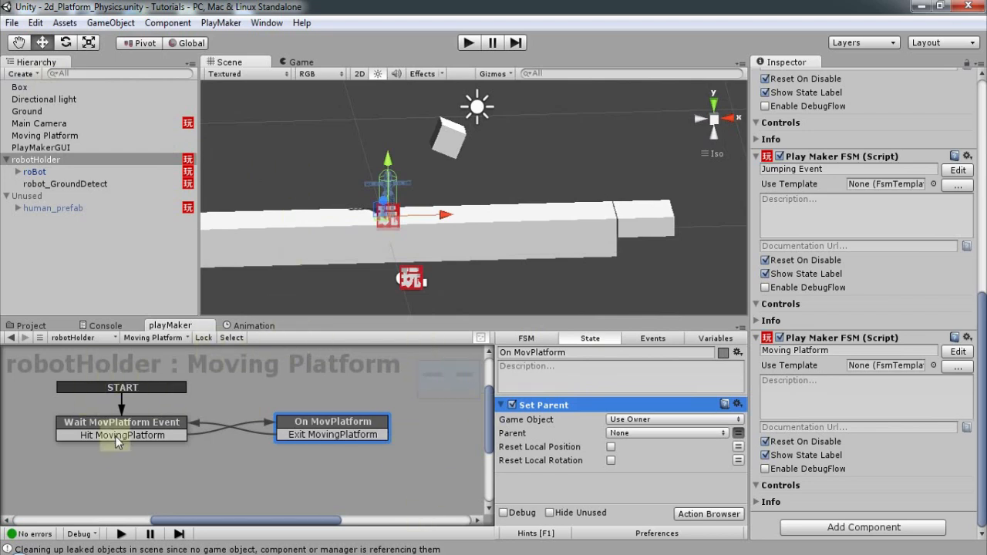
- Add a second Trigger Event action to the hitSomething state in robot_GroundDetect's FSM
click(52, 187)
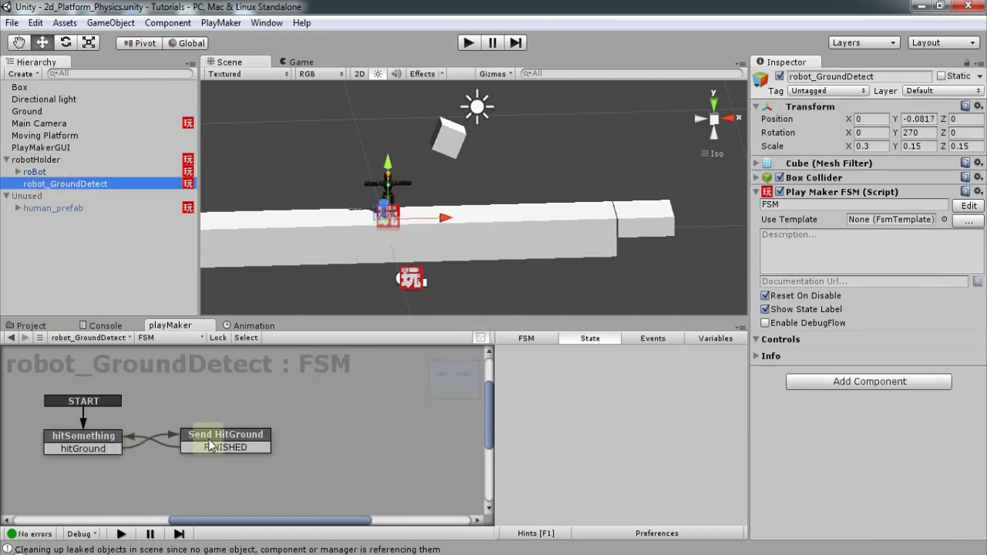
drag(219, 437, 247, 412)
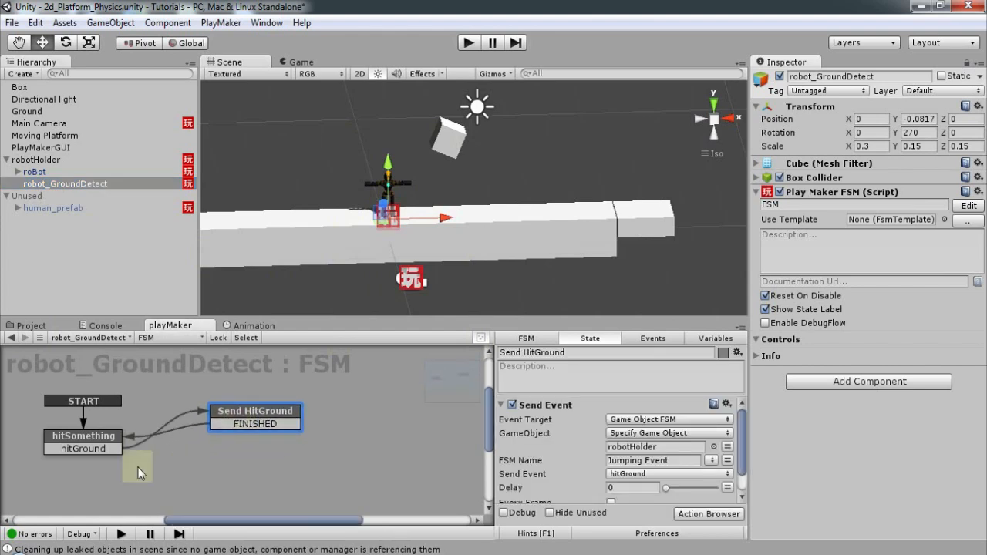
click(97, 437)
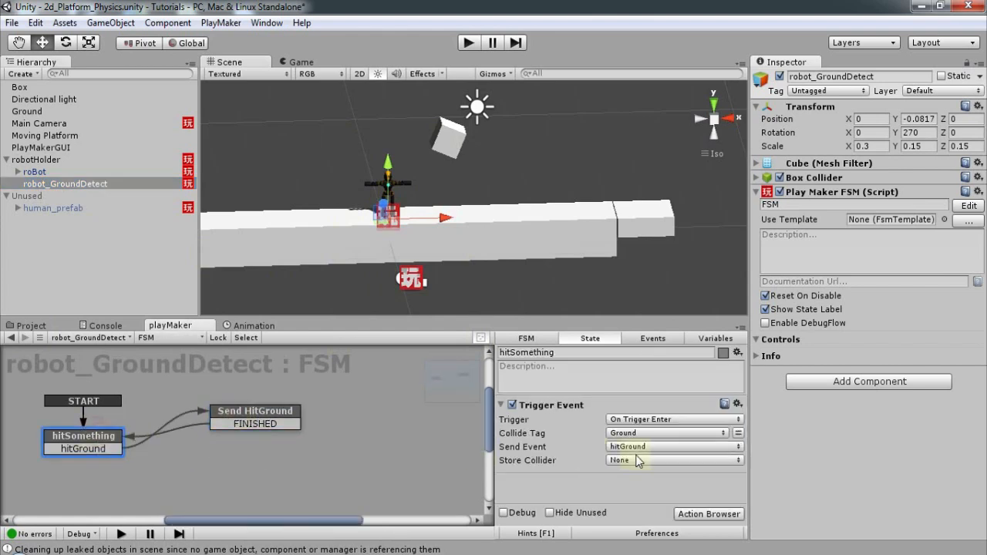
click(708, 514)
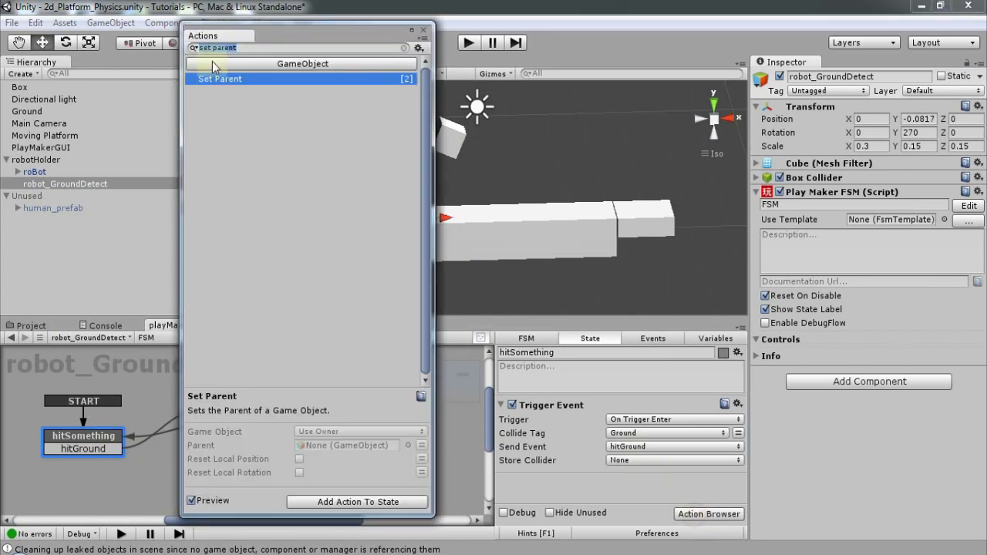
text(trigger)
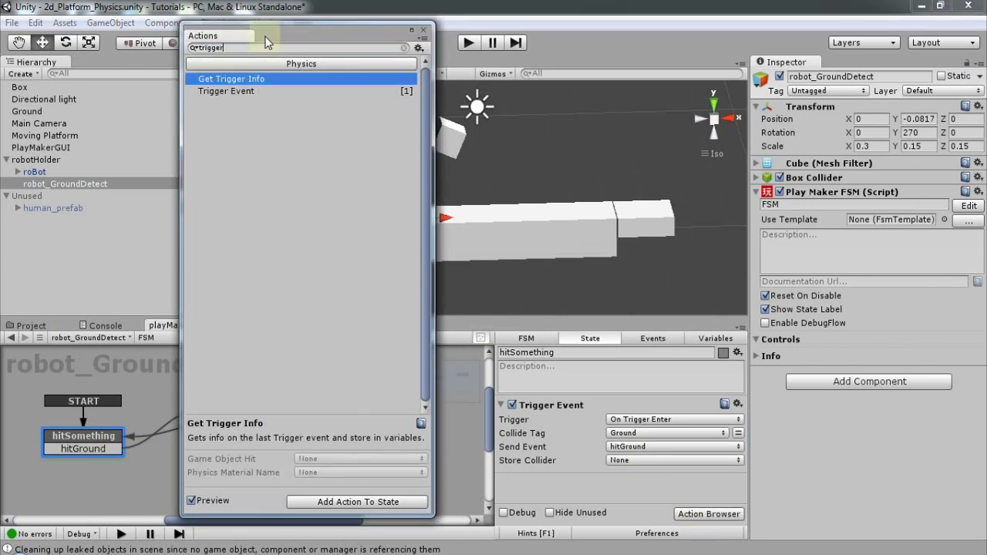
click(233, 91)
double_click(233, 91)
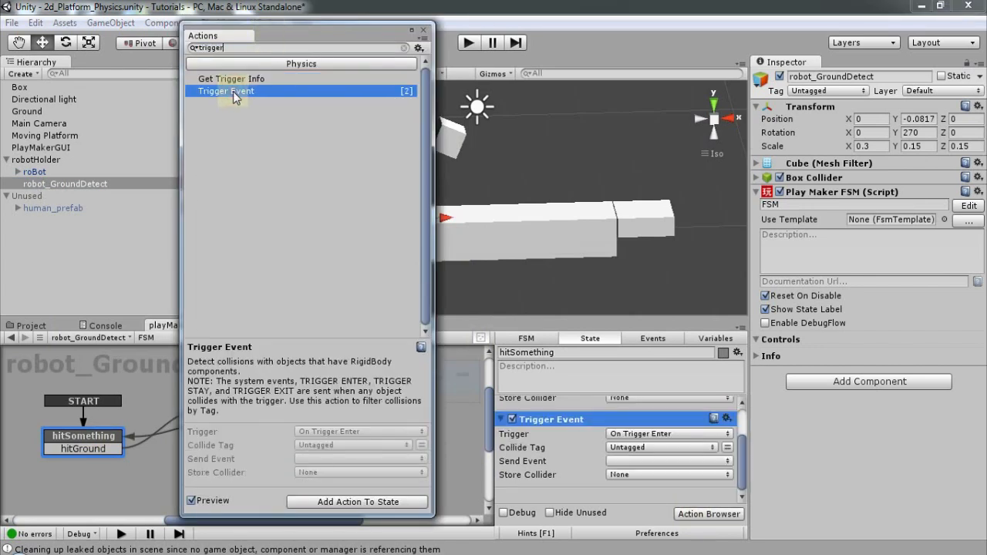
click(422, 30)
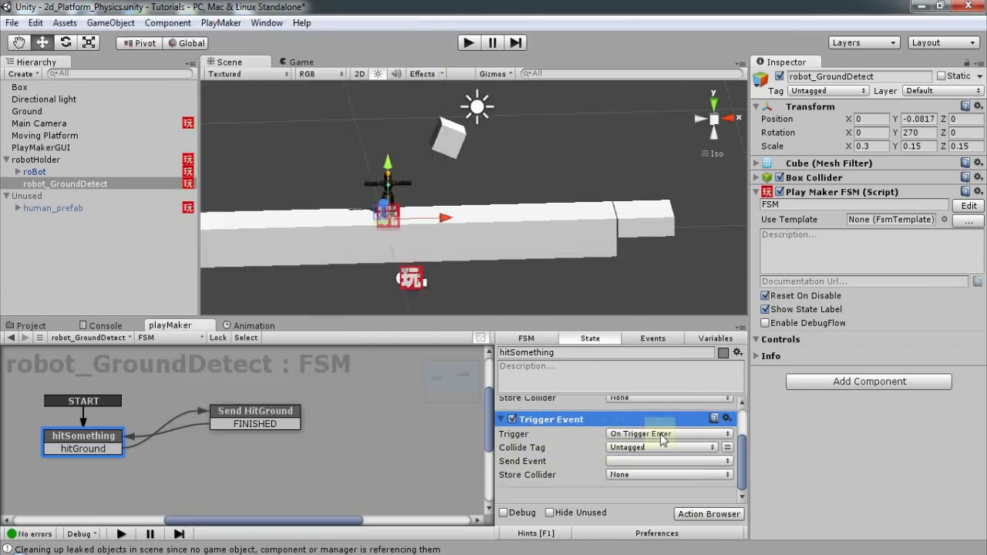
- Set the Collide Tag of the new Trigger Event action to MovingPlatform
mouse_move(741, 447)
mouse_down()
mouse_move(743, 414)
mouse_move(742, 453)
mouse_up()
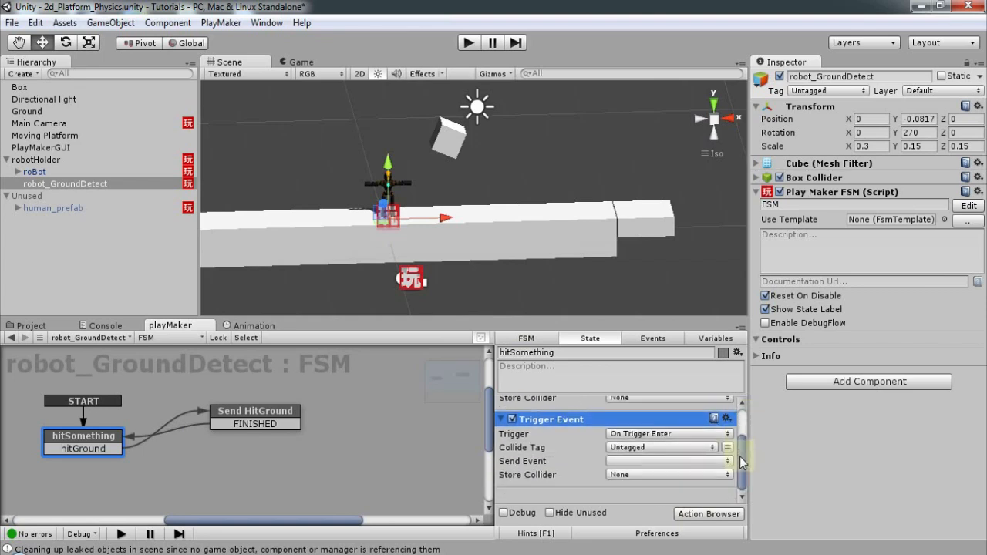
click(626, 449)
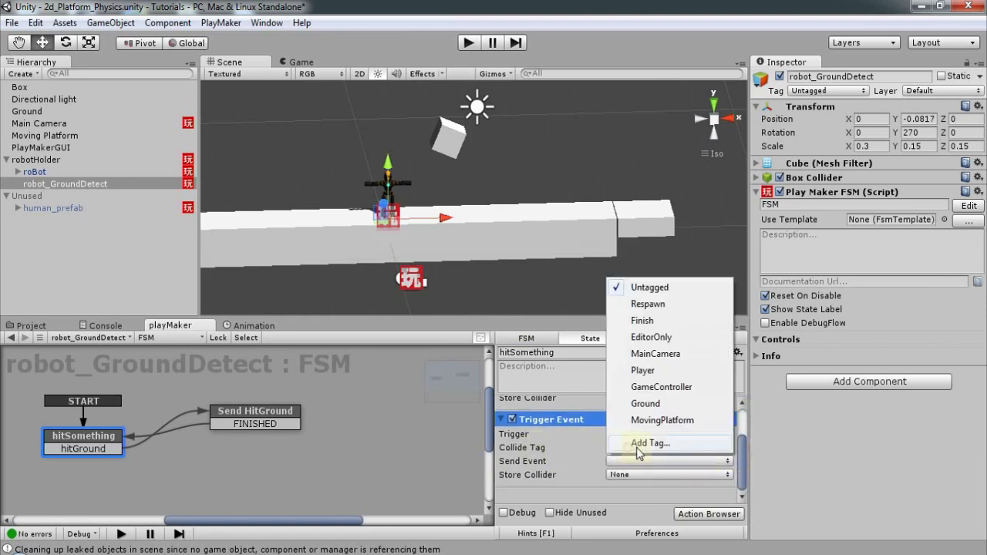
click(654, 421)
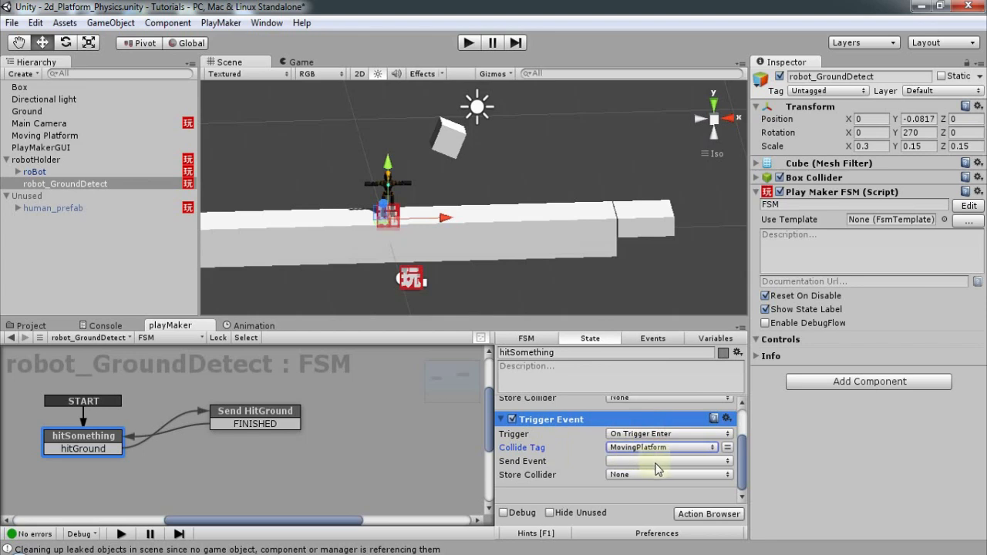
- Add a transition to the hitSomething state using the global event hitMovingPlatform
click(621, 338)
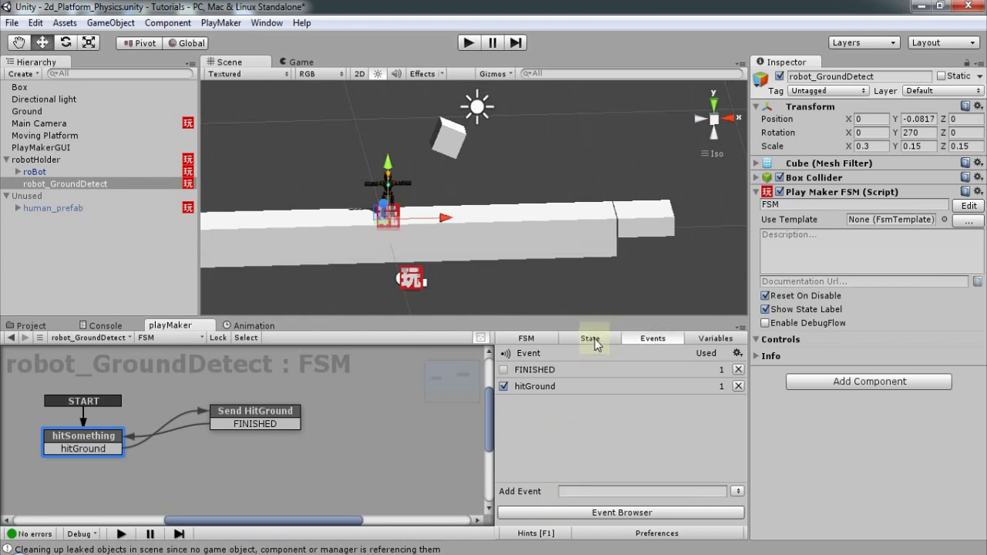
click(591, 340)
click(85, 441)
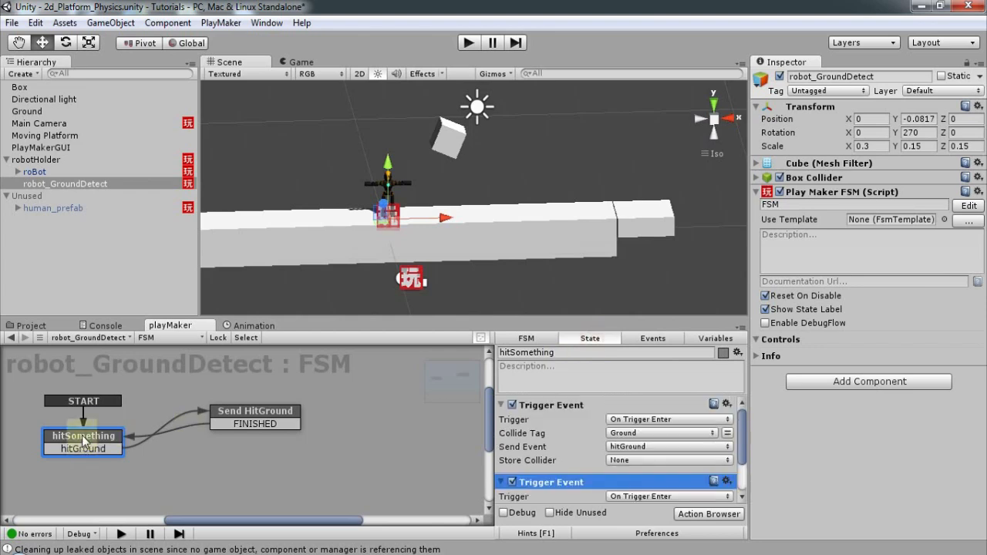
right_click(85, 441)
mouse_move(173, 295)
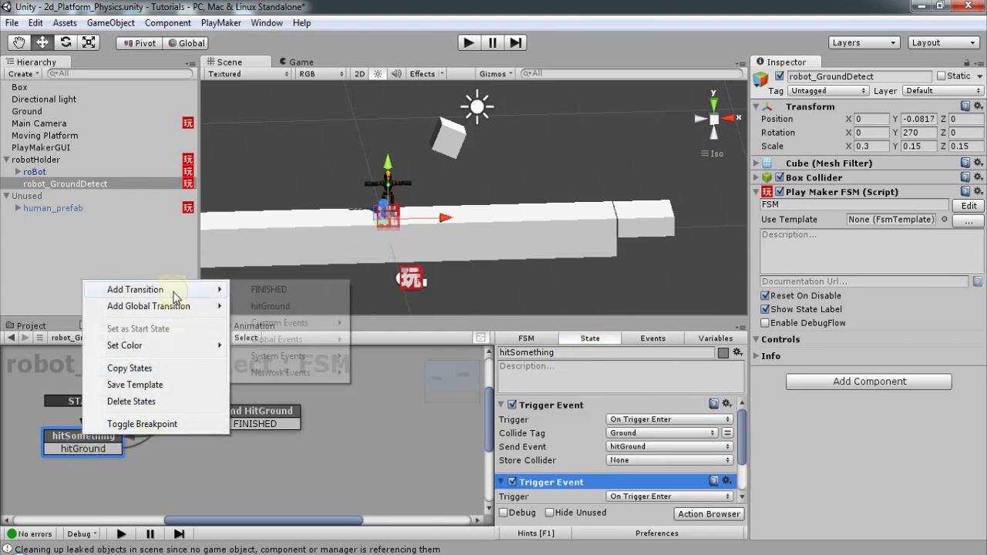
mouse_move(276, 343)
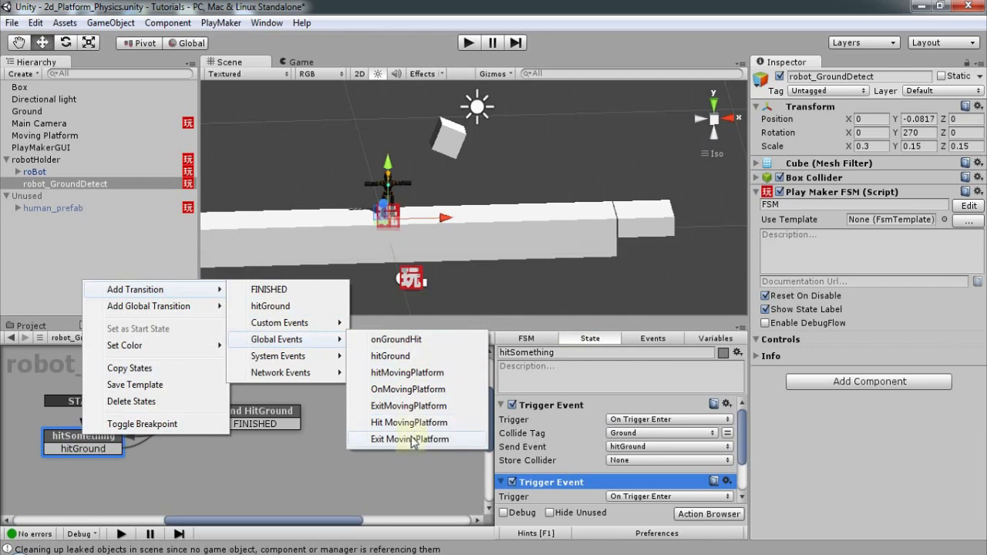
click(407, 372)
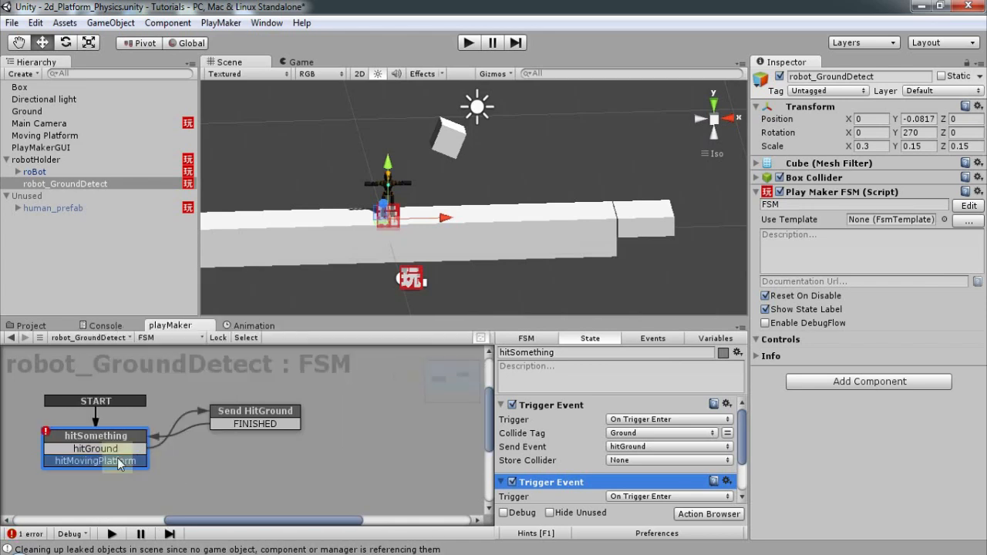
- Delete the hitMovingPlatform event from the FSM and assign the global event Hit MovingPlatform to hitSomething's emptied transition
click(653, 338)
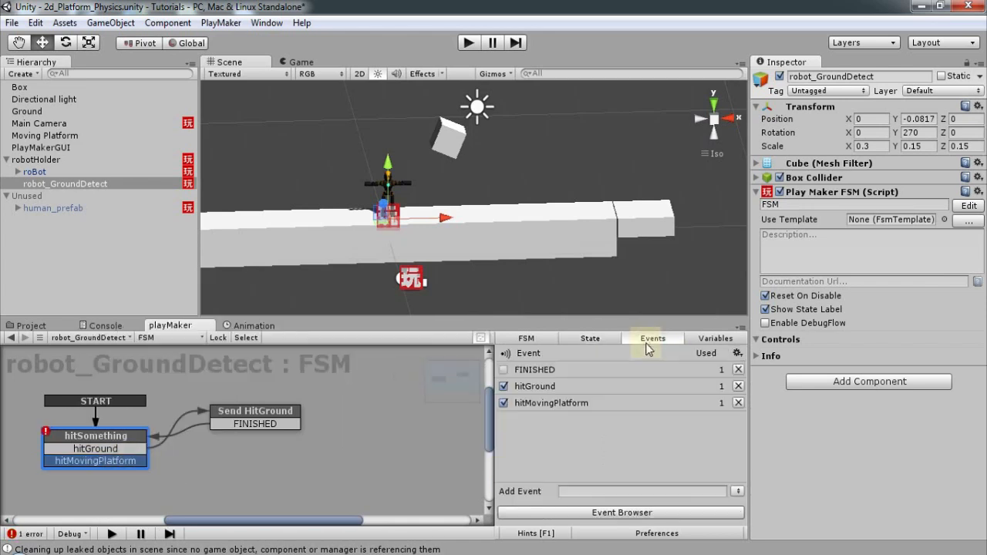
click(739, 402)
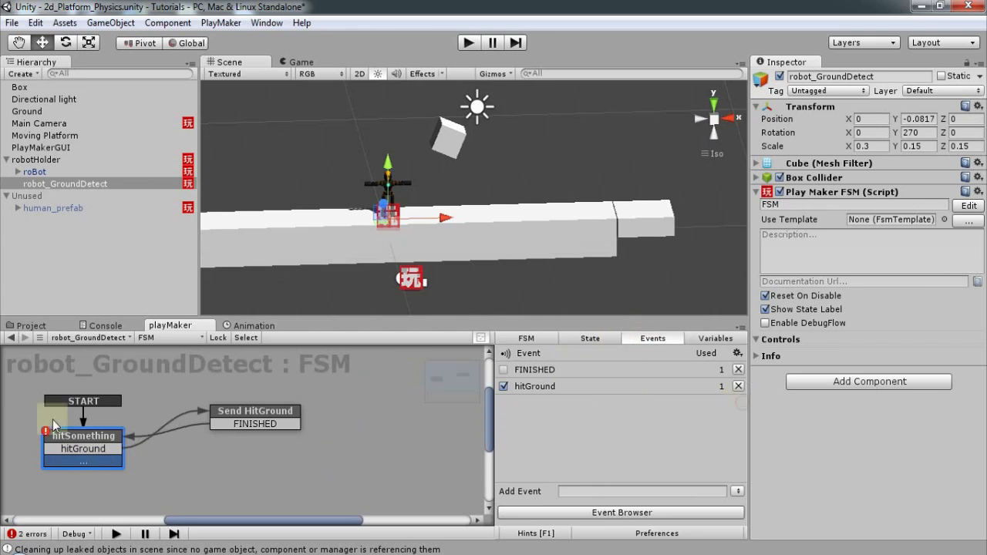
right_click(80, 461)
mouse_move(138, 299)
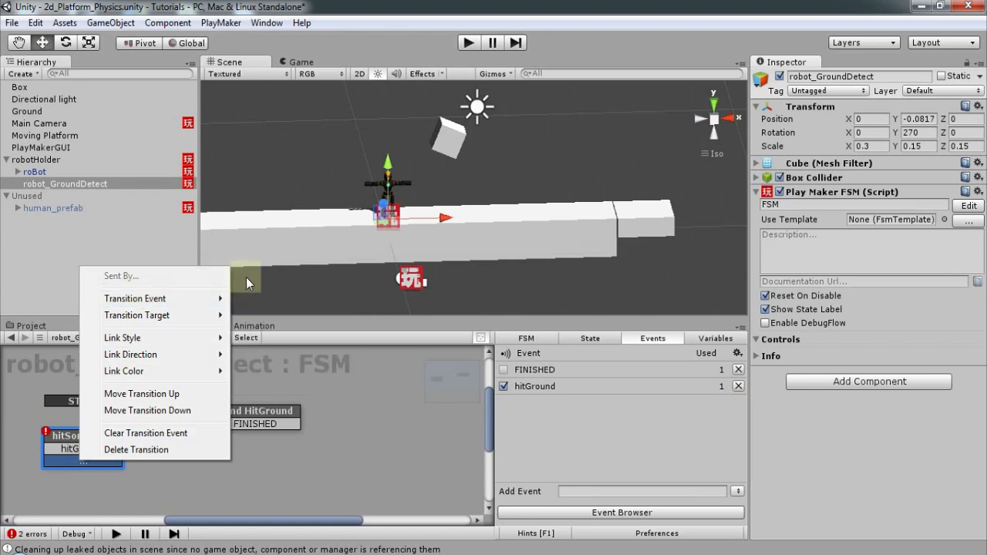
mouse_move(345, 359)
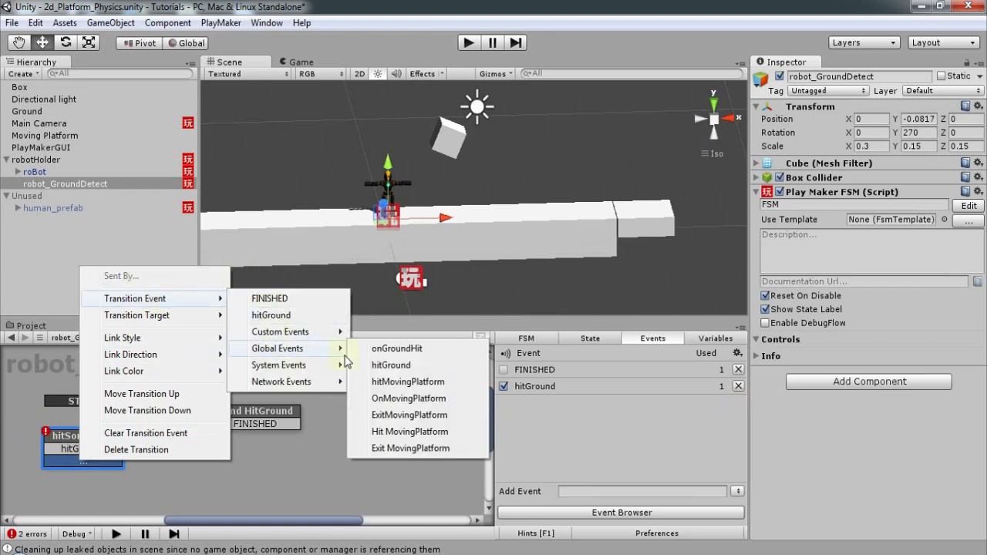
click(401, 436)
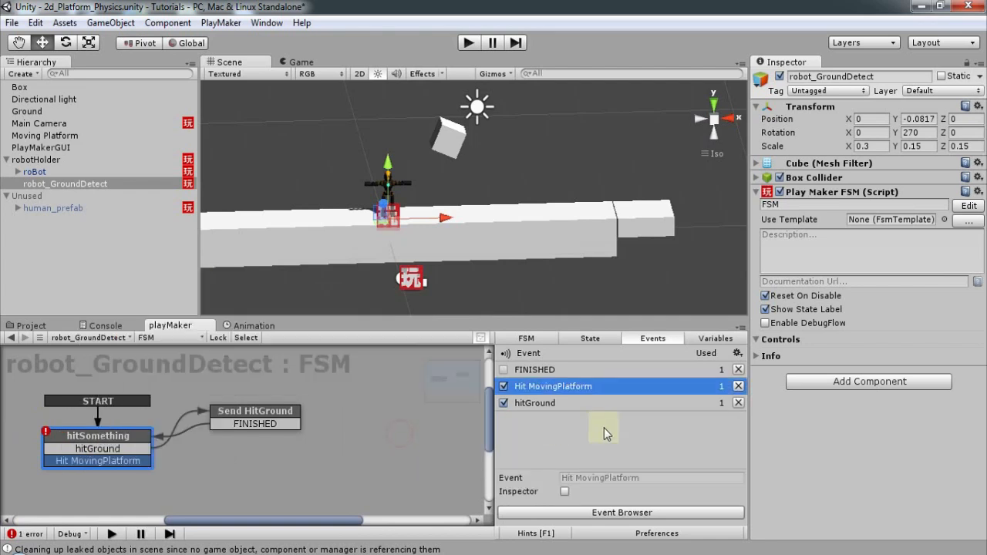
- Add a state named Send Hit MovPlatform below Send HitGround and link hitSomething's Hit MovingPlatform transition to it
drag(261, 420, 292, 419)
right_click(274, 478)
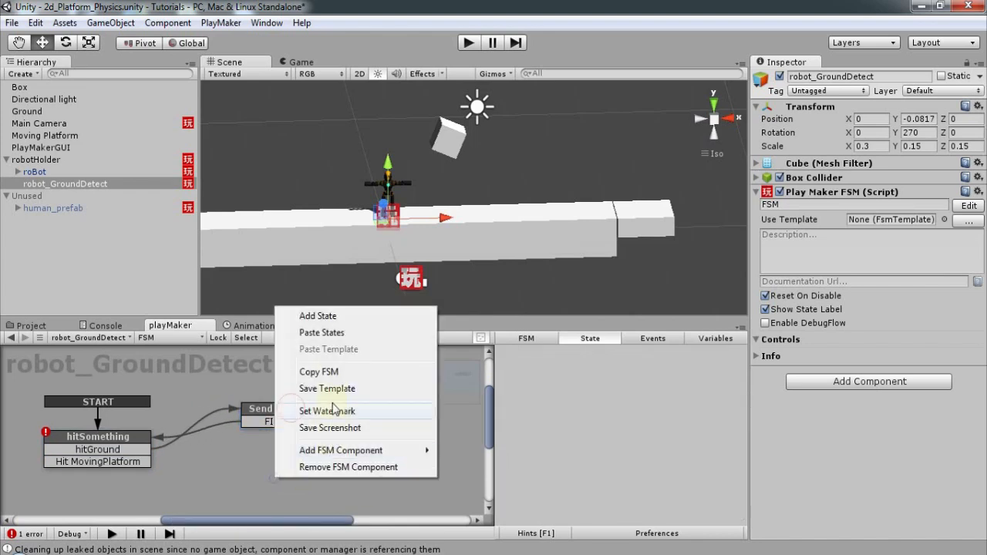
click(326, 324)
drag(275, 477, 274, 469)
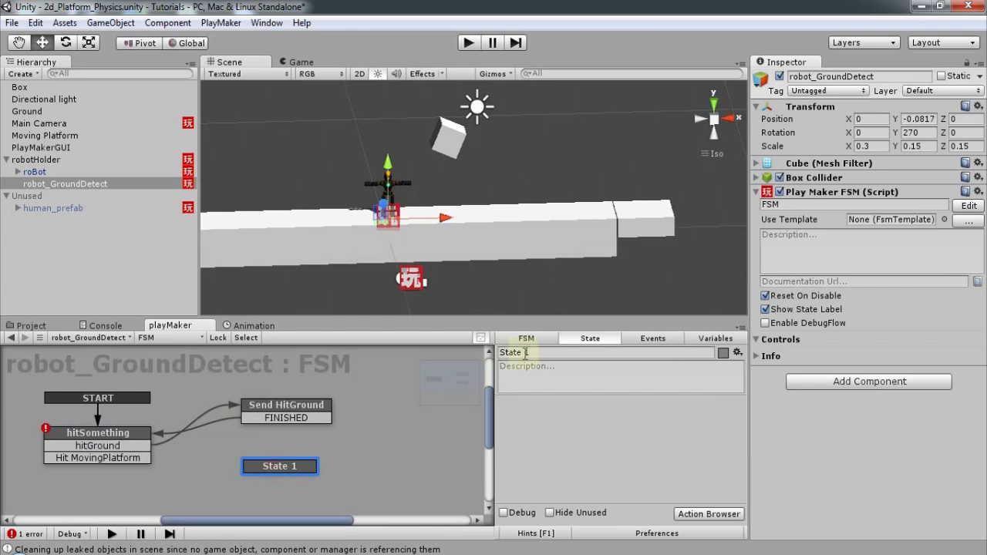
text(Sen)
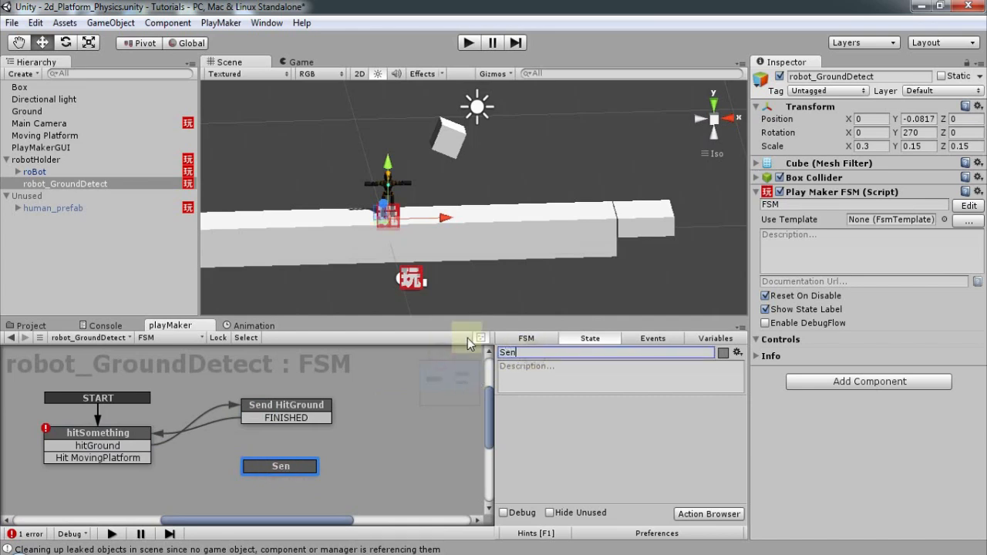
text(d Hit MovPlatform)
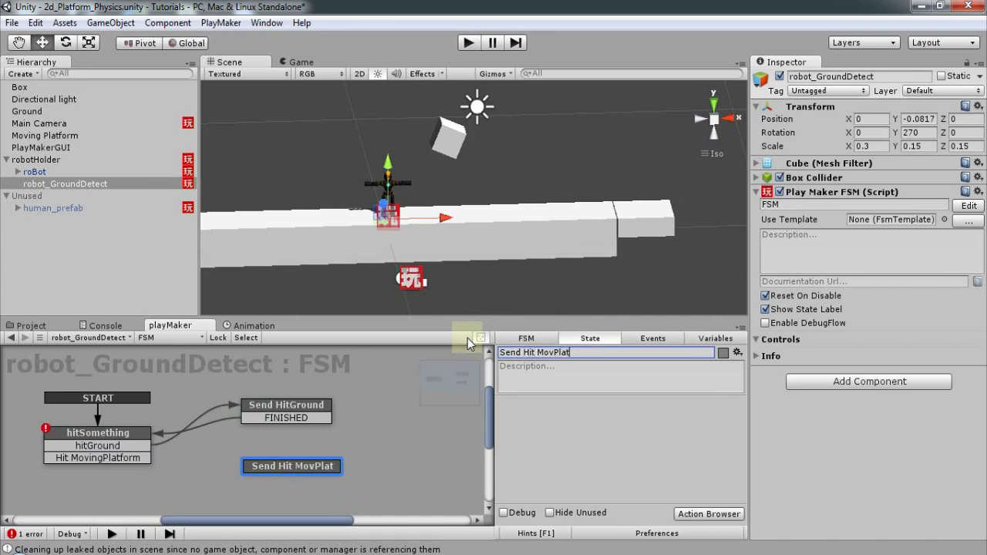
drag(282, 467, 270, 468)
drag(127, 457, 243, 469)
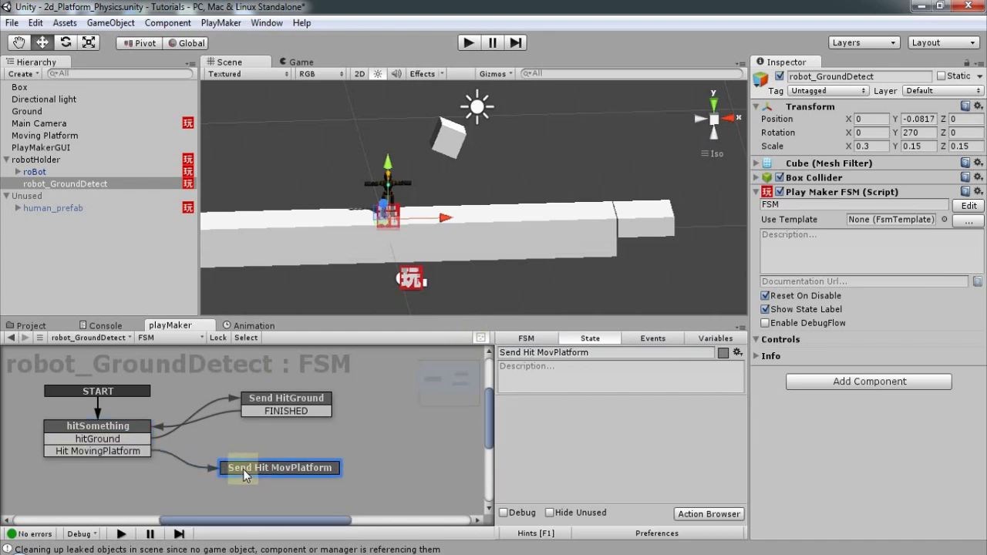
- Add another state named Wait Exit MovPlaftorm beside the Send Hit MovPlatform state
click(396, 456)
right_click(396, 455)
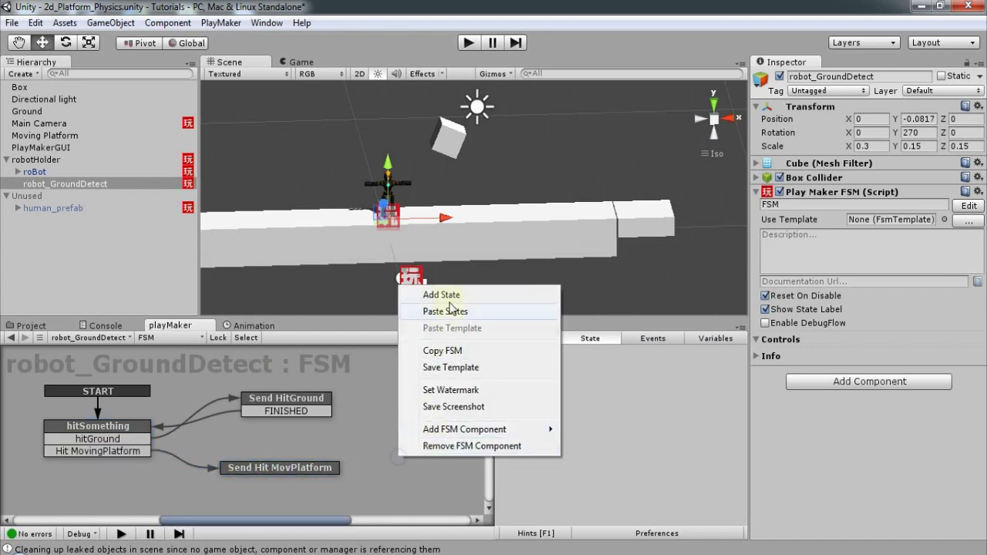
click(443, 293)
drag(425, 469, 409, 464)
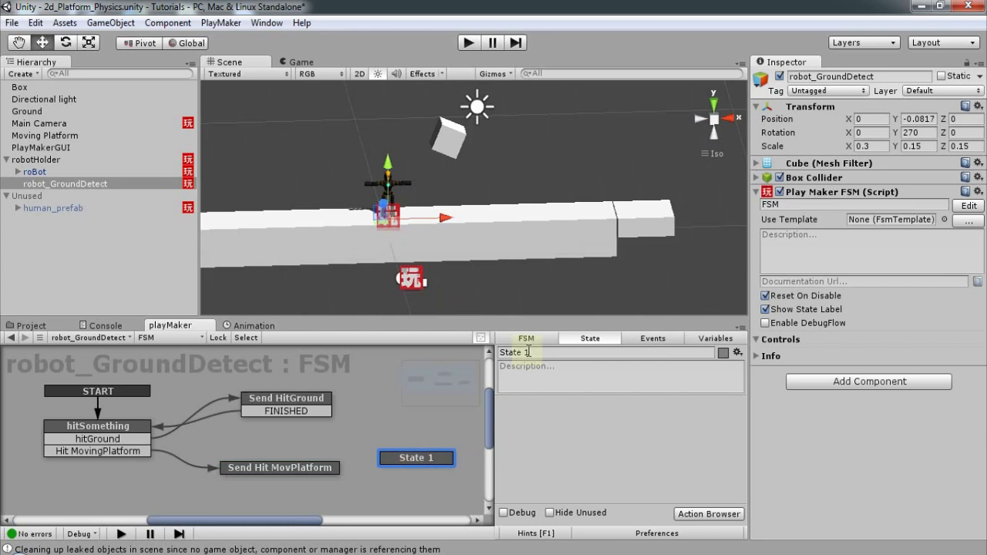
click(524, 352)
key(ctrl+a)
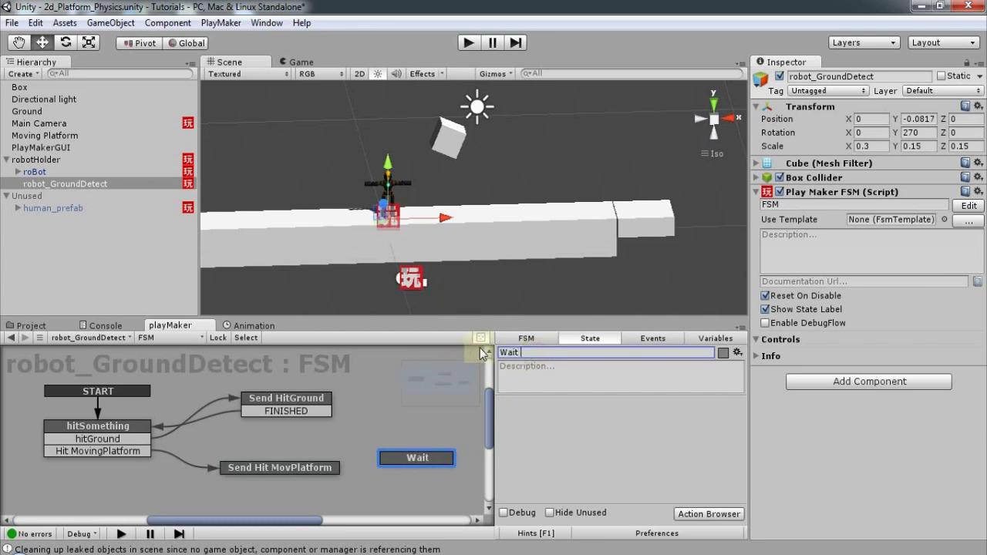
text(Wait Exit MovPlaftorm)
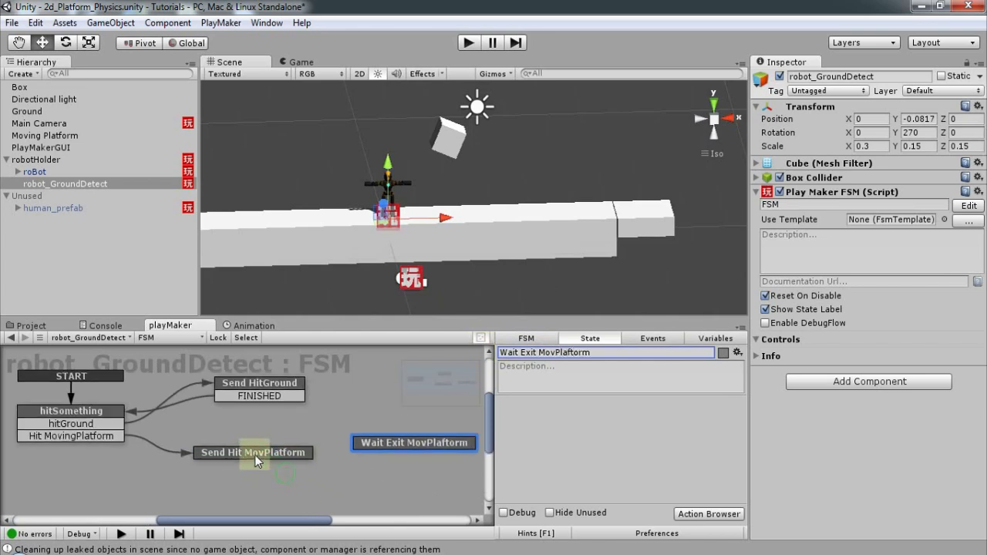
click(384, 439)
drag(383, 439, 388, 447)
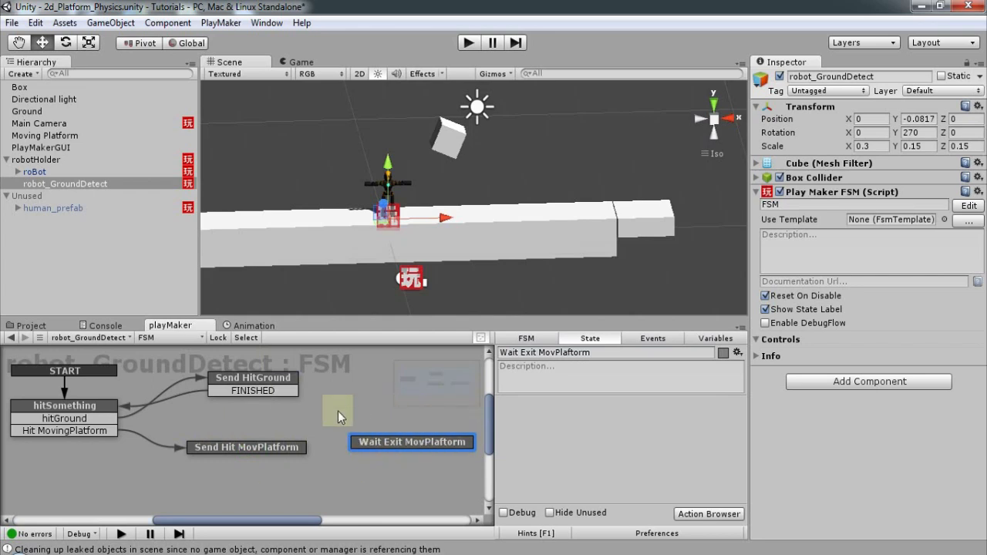
- Add a FINISHED transition to Send Hit MovPlatform and link it to the Wait Exit MovPlaftorm state
drag(239, 450, 245, 447)
right_click(246, 446)
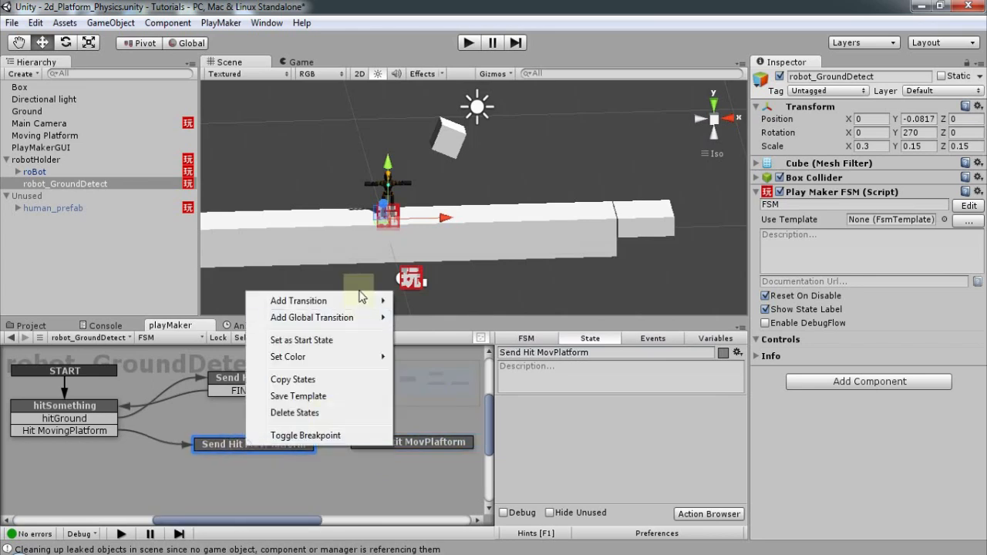
mouse_move(343, 302)
click(429, 301)
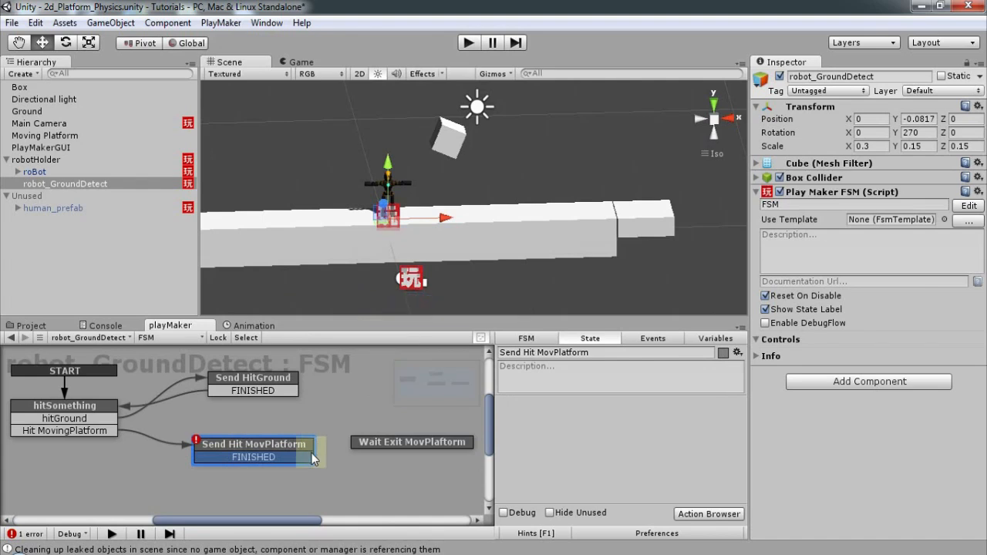
drag(360, 442, 377, 430)
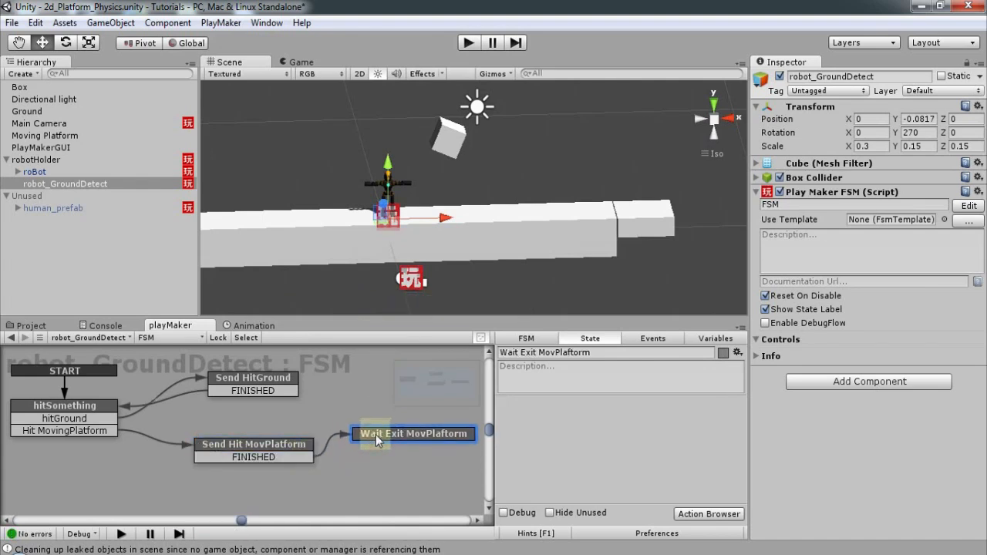
drag(259, 446, 251, 445)
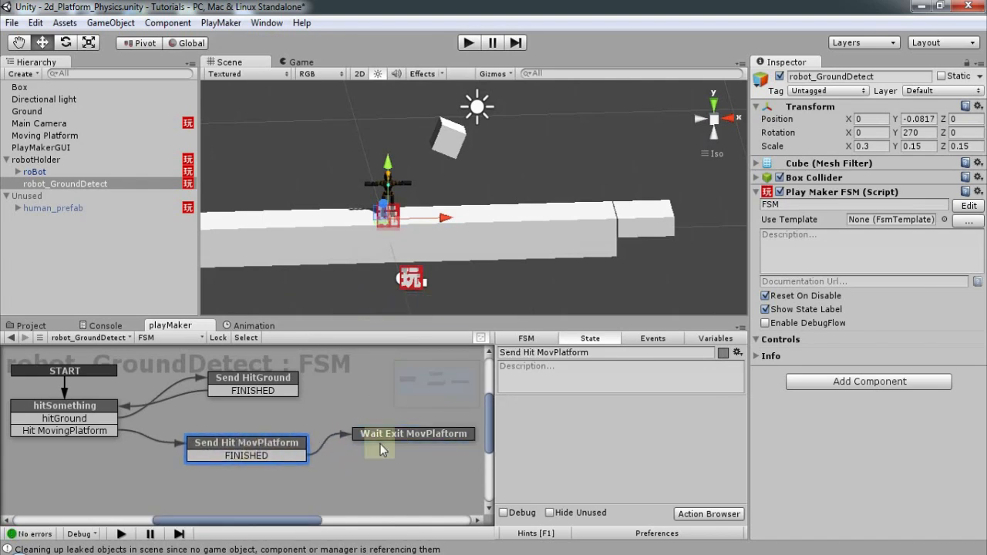
- Add an Exit MovingPlatform transition to the Wait Exit MovPlaftorm state and link it back to hitSomething, moving Send Hit MovPlatform lower to clear the path
click(399, 435)
right_click(400, 432)
mouse_move(477, 290)
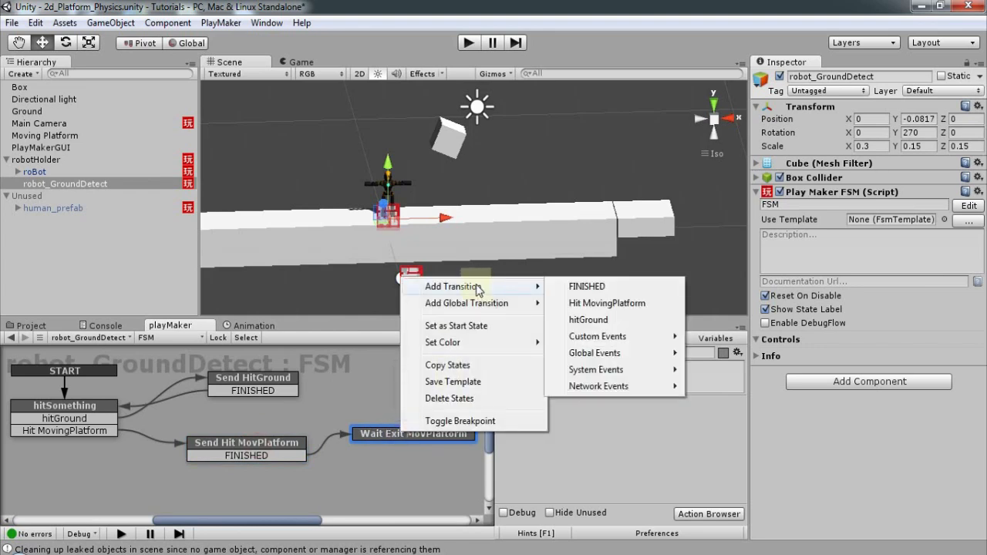
mouse_move(574, 356)
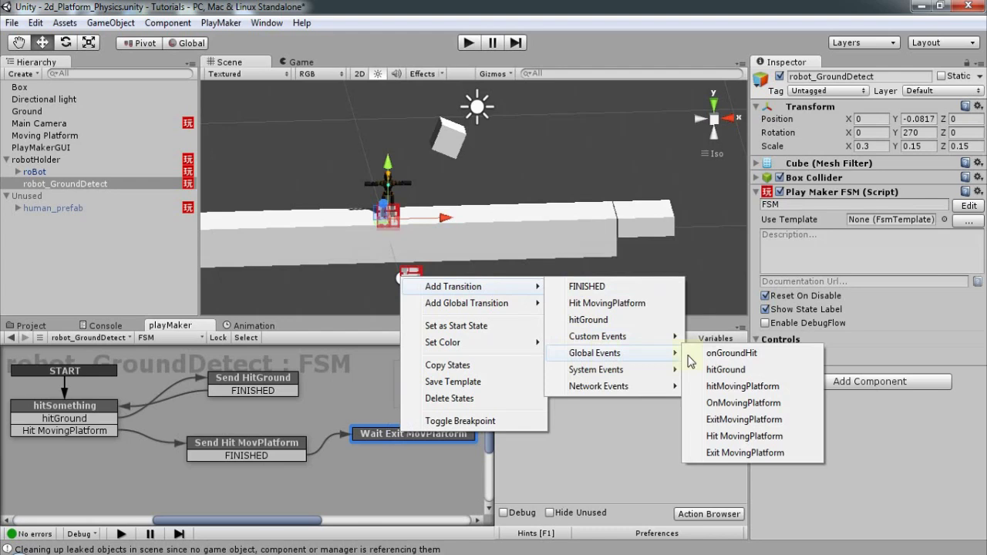
click(736, 454)
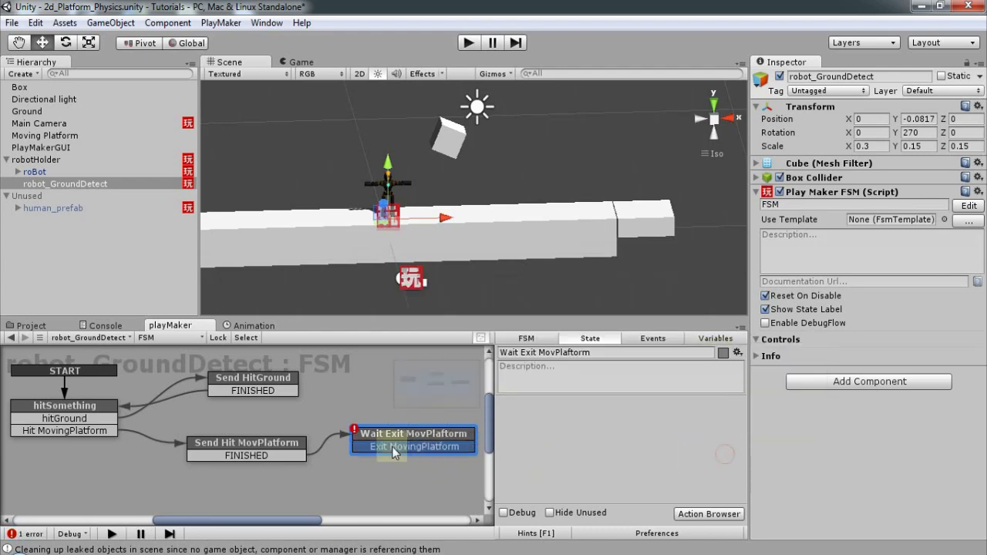
drag(270, 441, 268, 468)
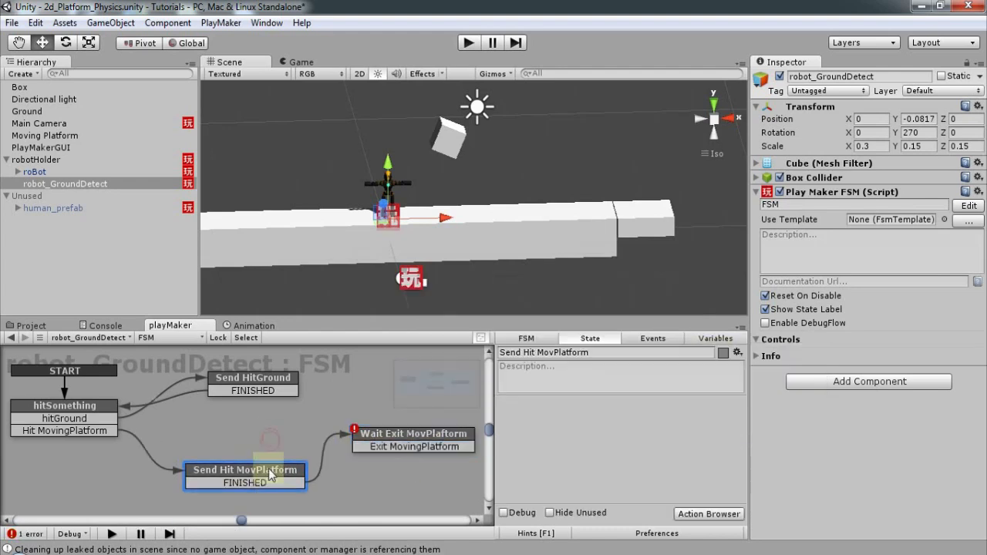
drag(354, 445, 113, 410)
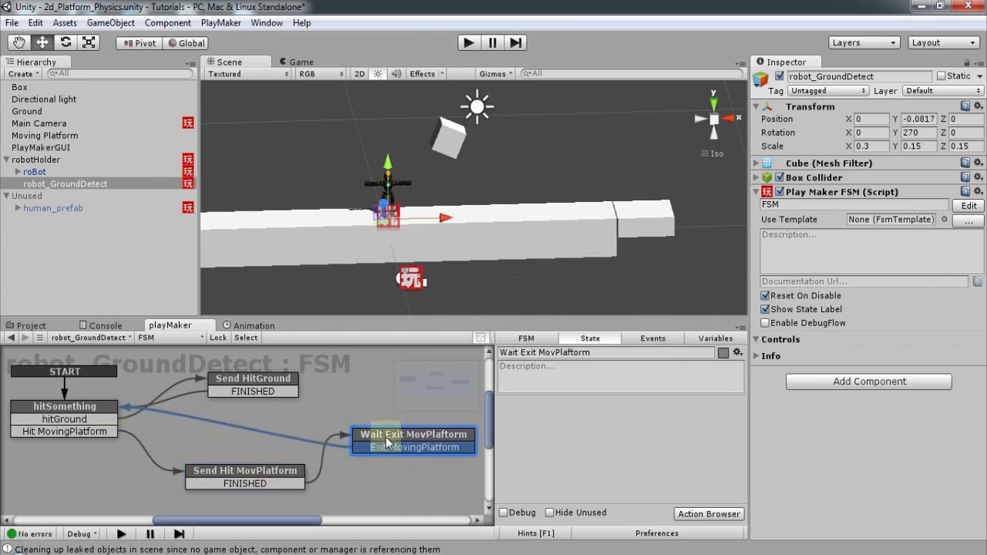
- Set the sent event of hitSomething's MovingPlatform-tagged Trigger Event action to Hit MovingPlatform
click(73, 412)
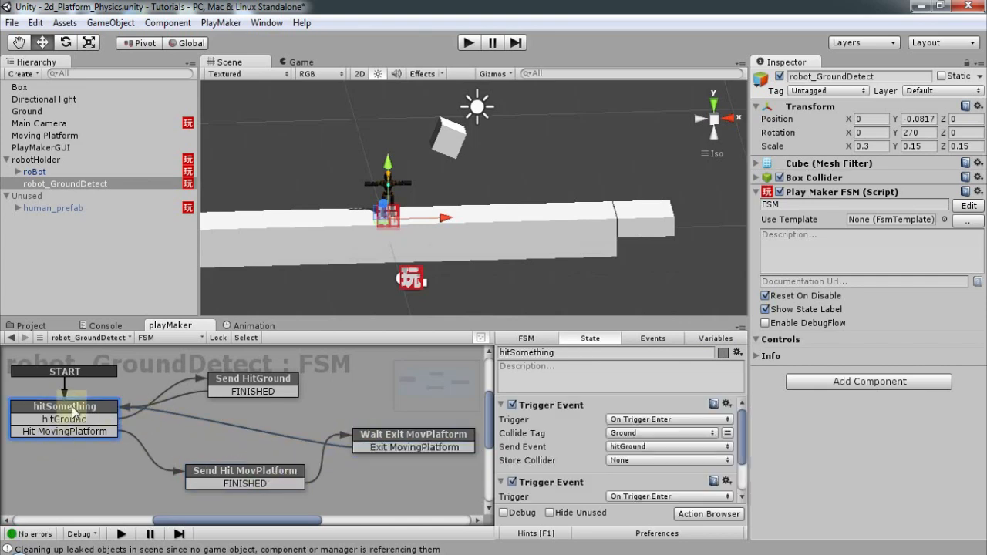
drag(747, 435, 754, 461)
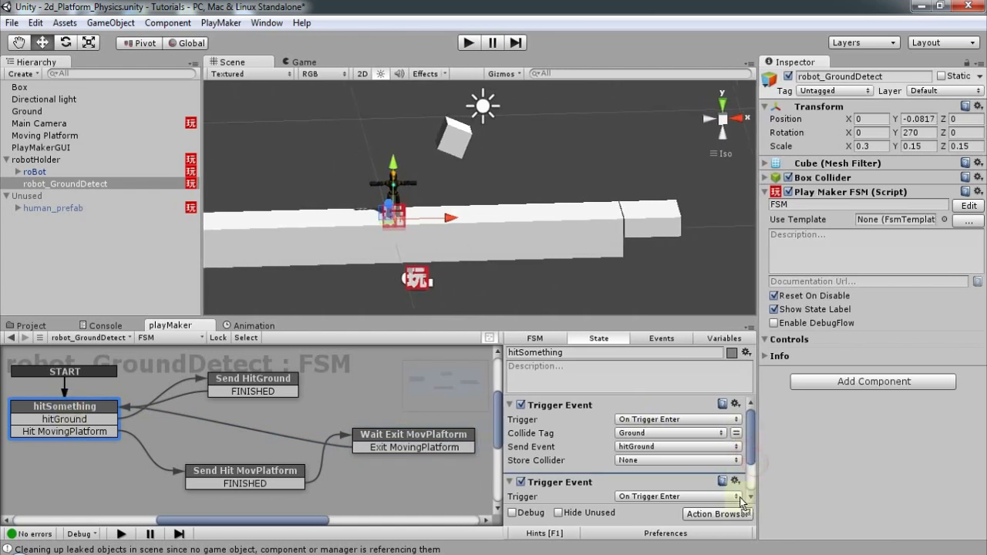
scroll(745, 474, down, 3)
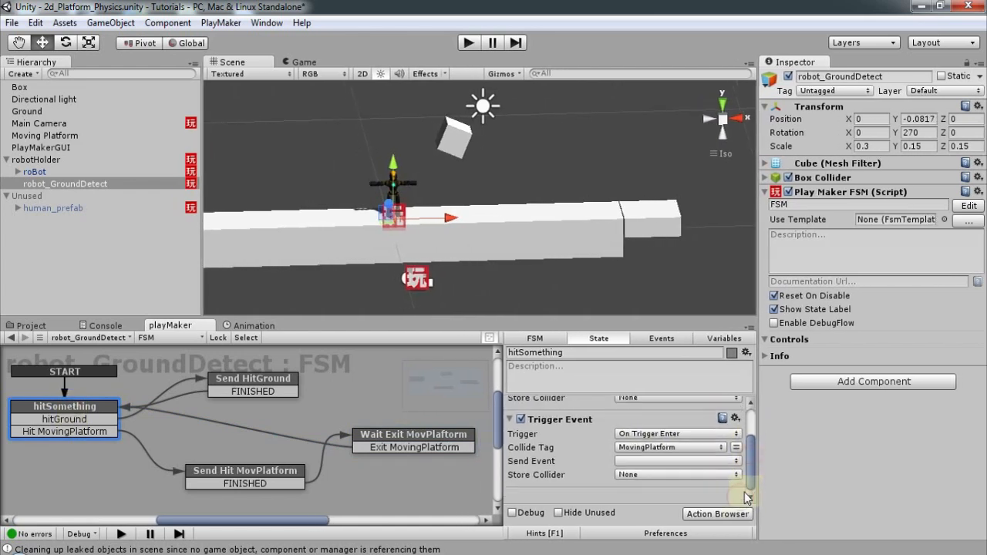
click(660, 462)
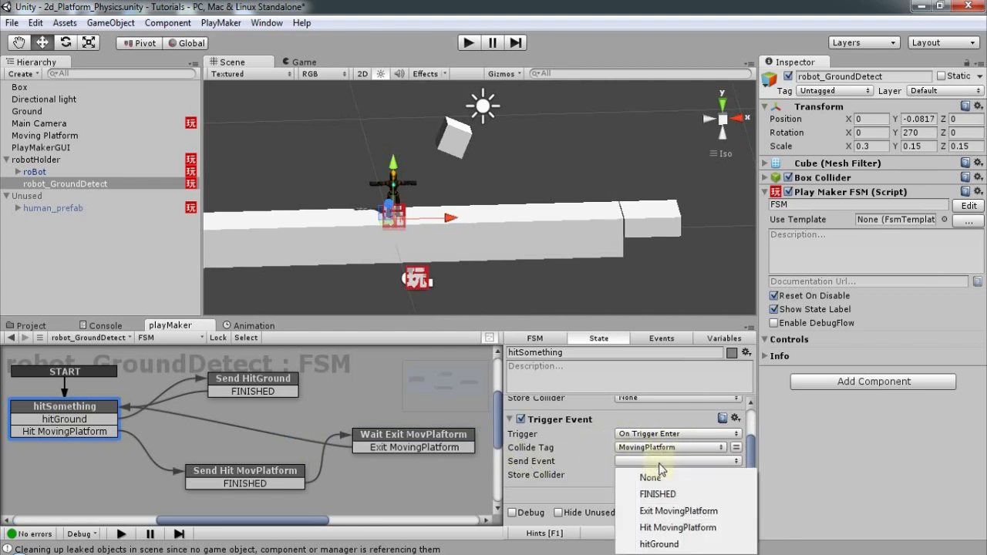
click(673, 529)
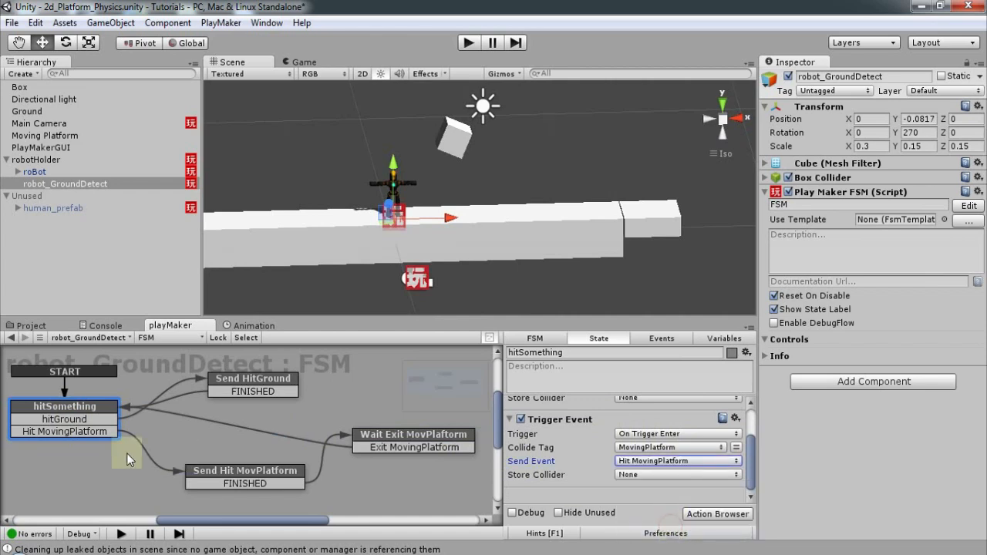
- Copy the Send Event action from the Send HitGround state into the Send Hit MovPlatform state
click(208, 472)
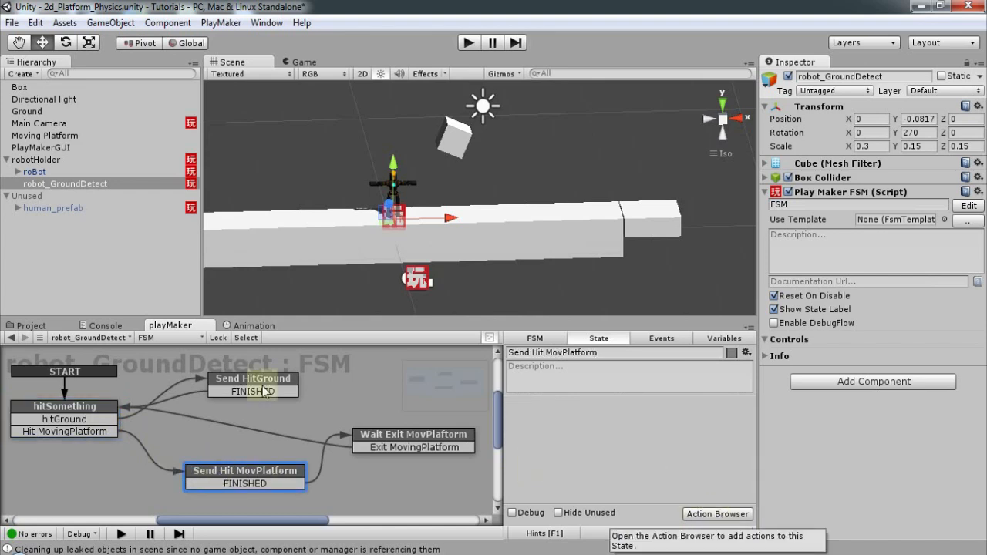
click(237, 379)
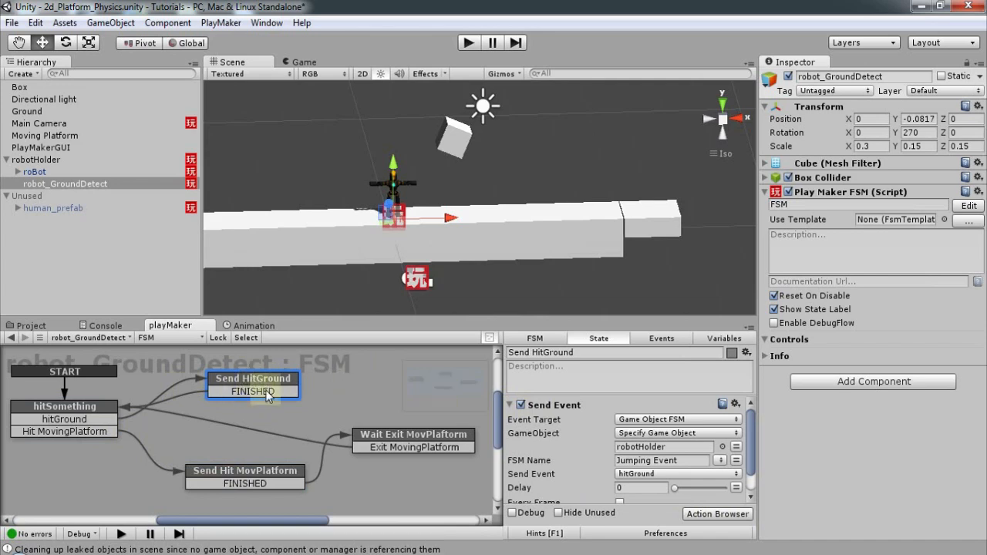
right_click(561, 411)
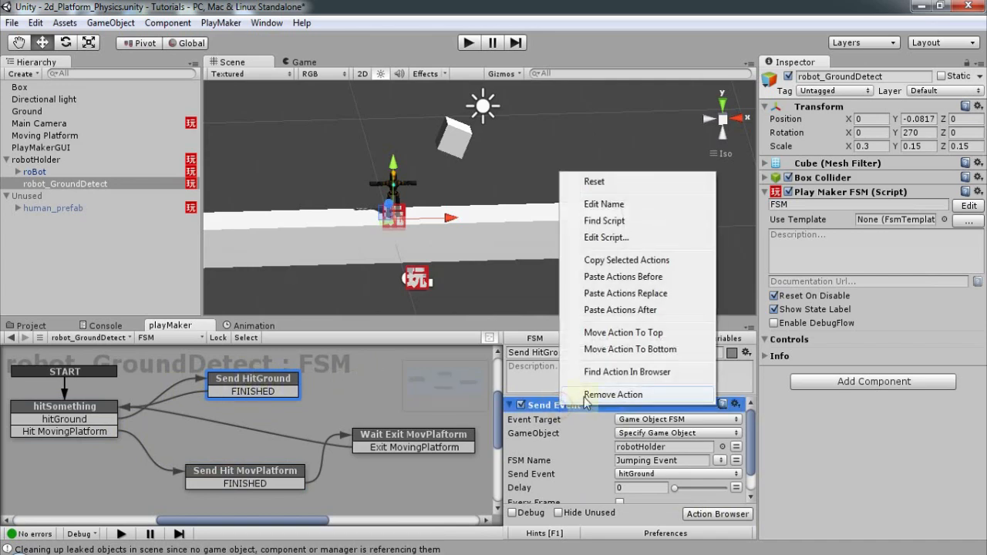
click(595, 260)
click(286, 470)
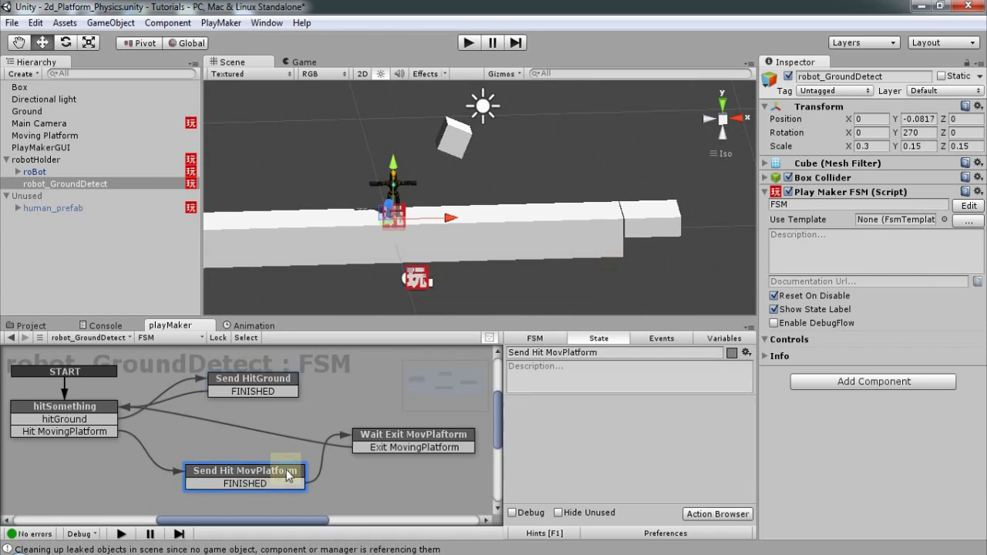
right_click(570, 437)
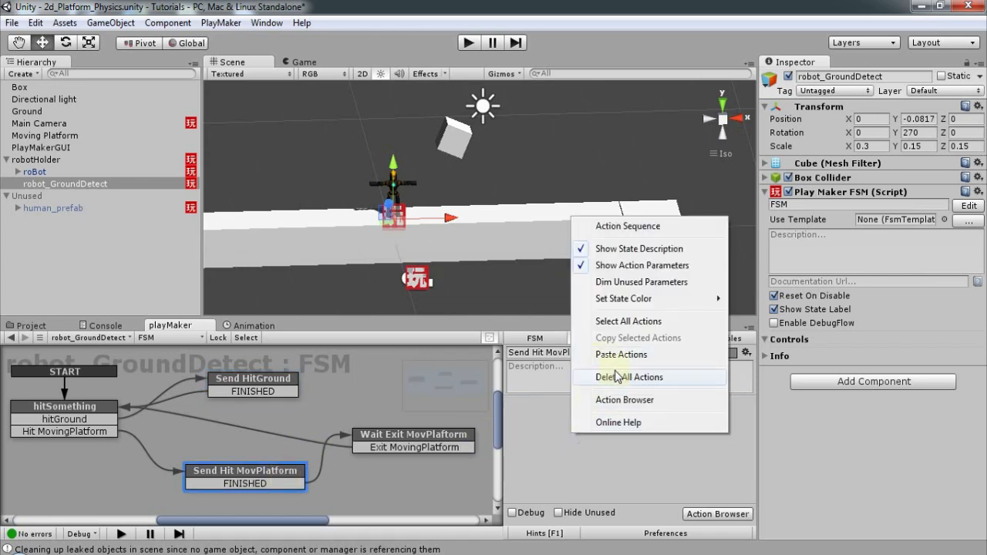
click(613, 356)
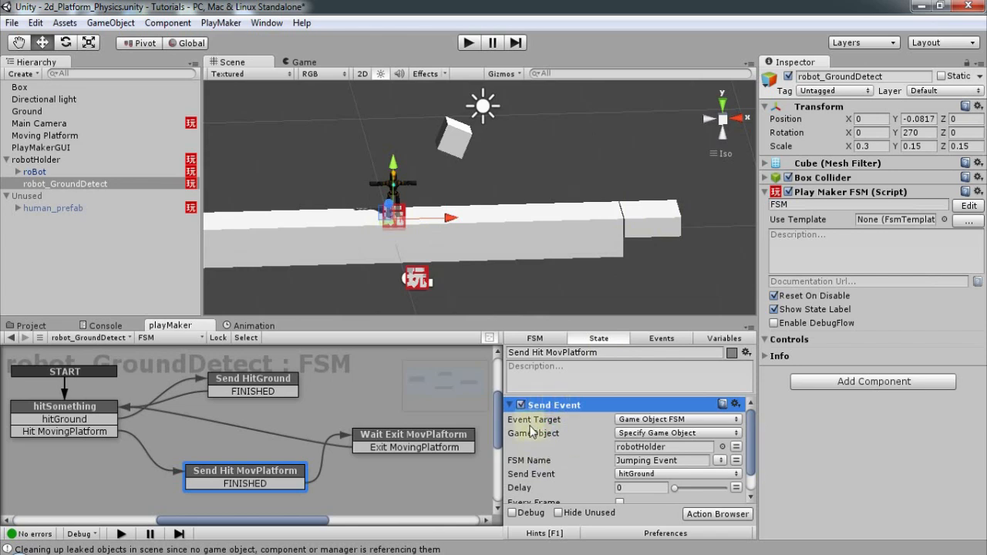
- Collapse the Send Event action in Send Hit MovPlatform and duplicate it within the same state
click(509, 405)
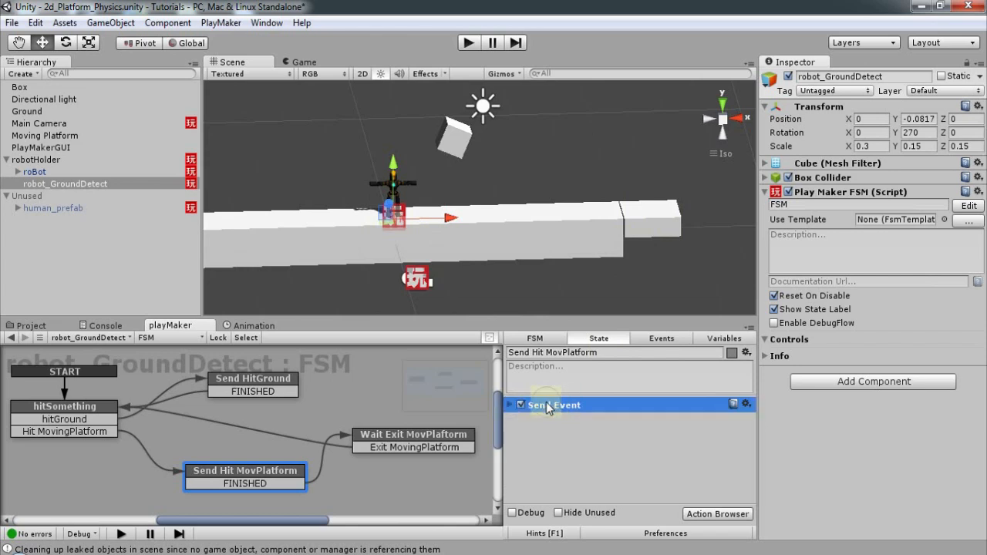
right_click(549, 408)
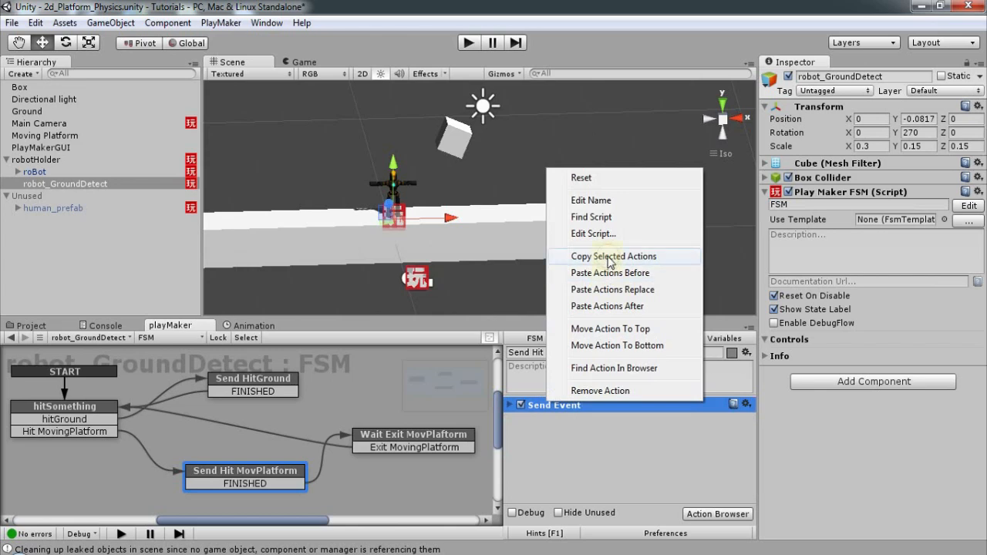
click(609, 257)
right_click(567, 433)
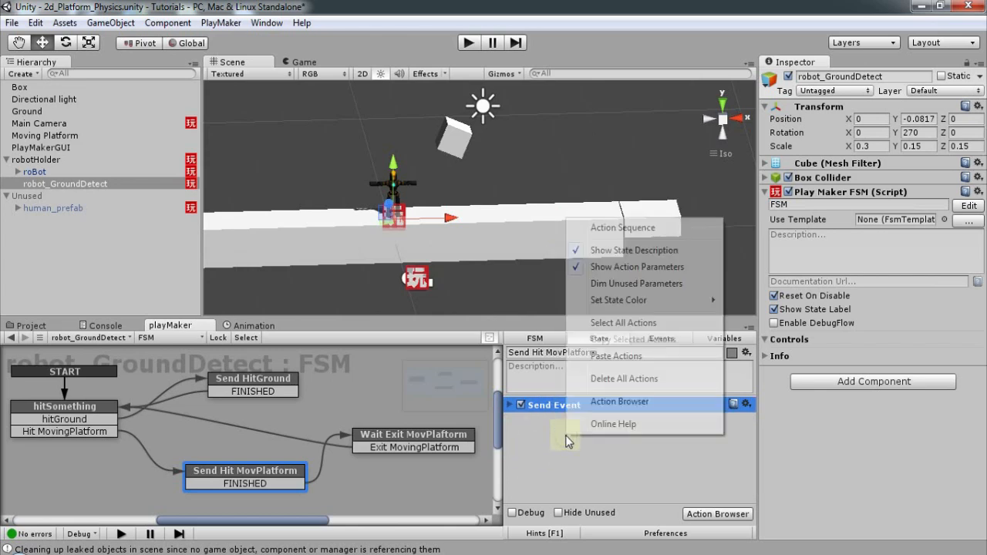
click(613, 356)
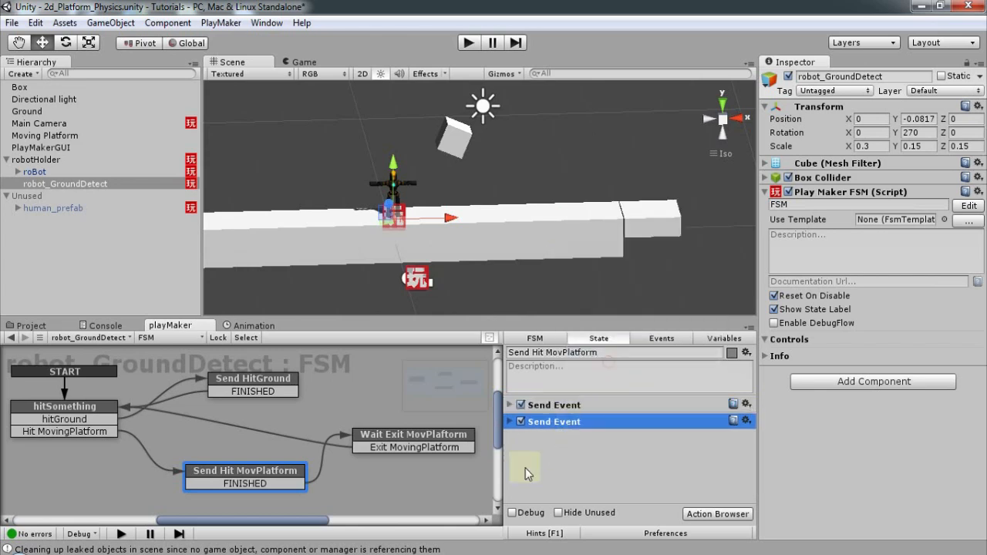
- Point the second Send Event action at robotHolder's Moving Platform FSM and set its event to Hit MovingPlatform
click(511, 422)
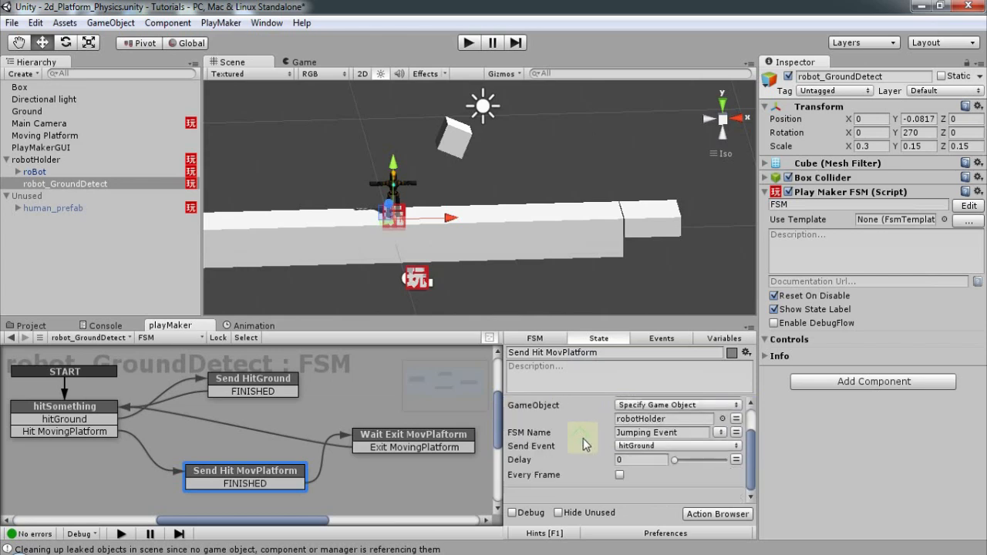
click(719, 438)
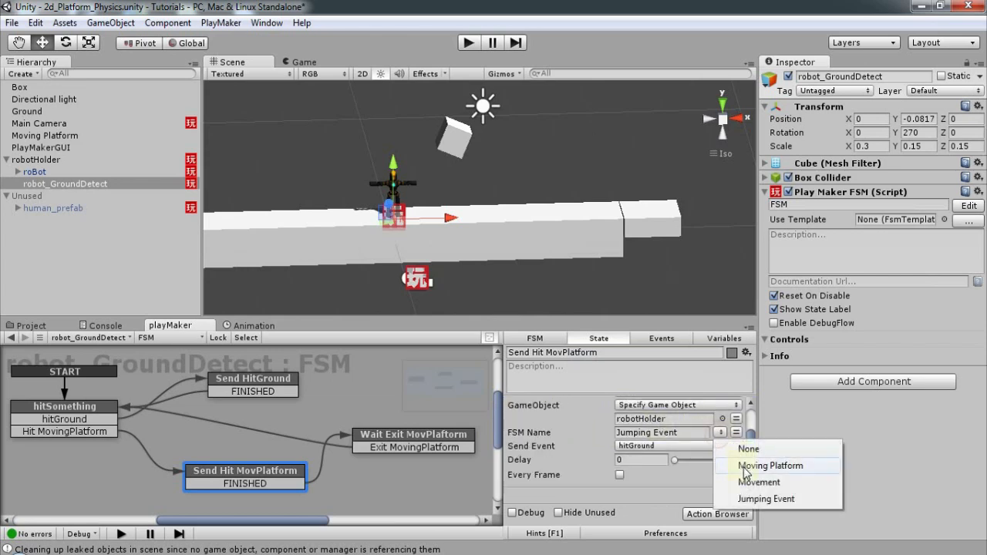
click(751, 465)
click(698, 447)
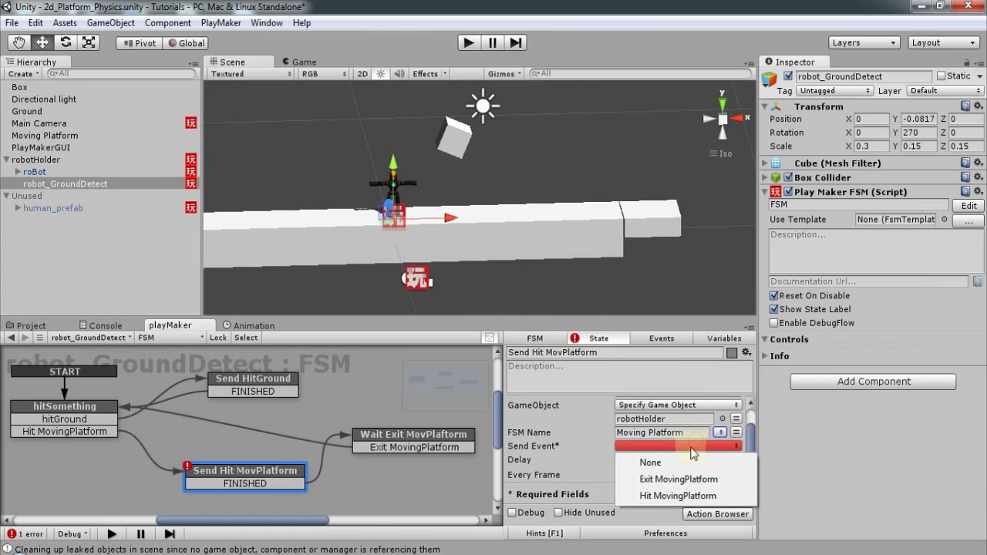
click(670, 498)
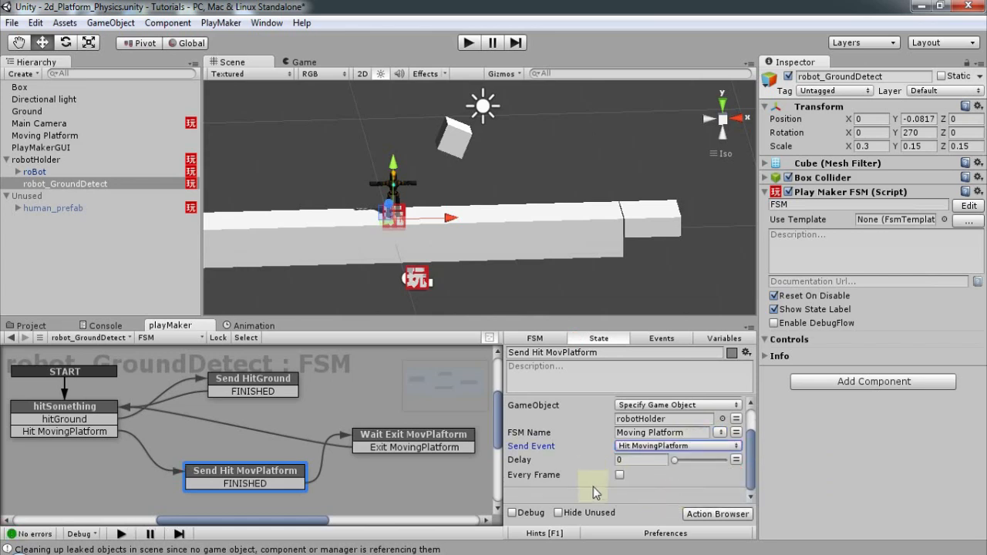
- Examine the Set Parent actions in both states of robotHolder's Moving Platform FSM
click(35, 159)
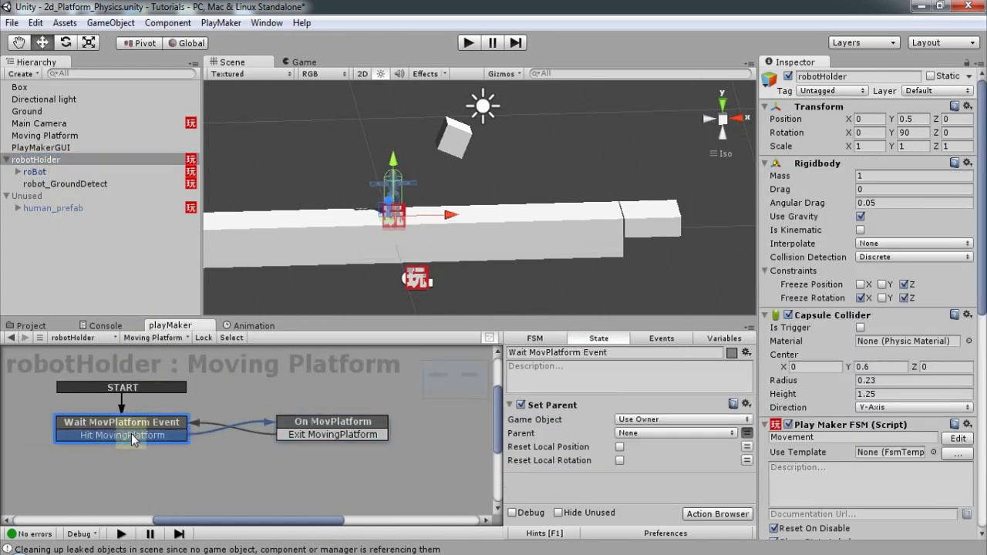
click(130, 429)
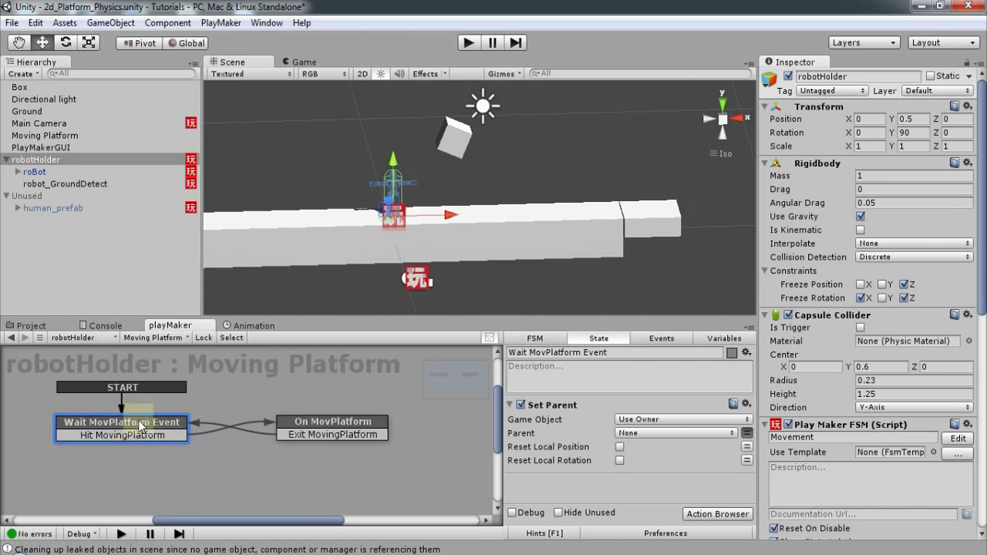
click(306, 426)
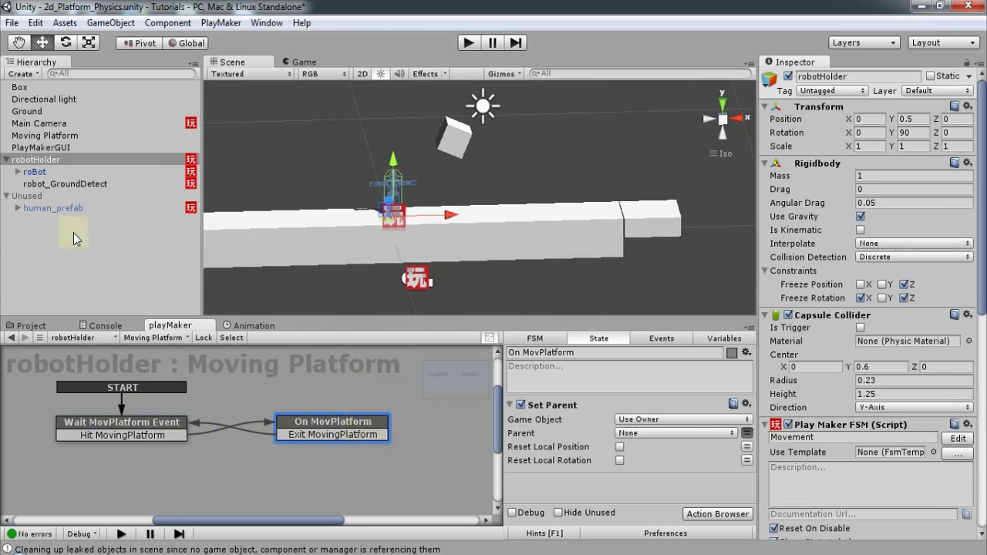
- Create a global GameObject variable named movingPlatformVar from robot_GroundDetect's FSM, and return to the hitSomething state
click(70, 183)
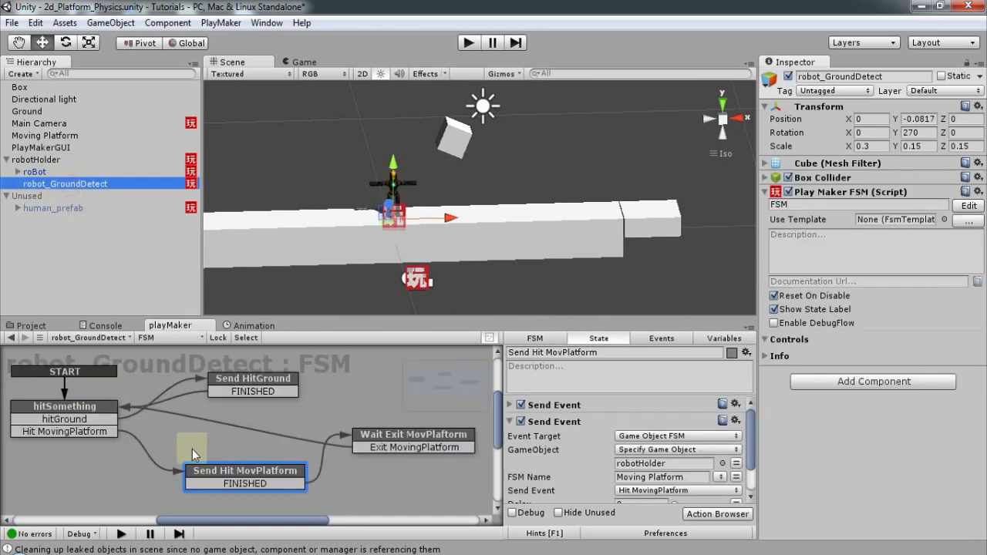
click(109, 417)
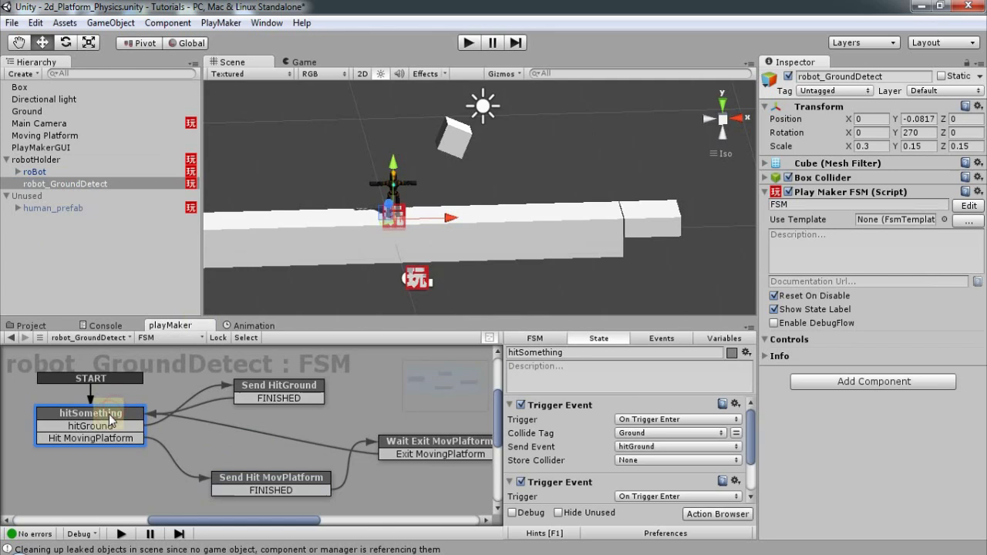
click(710, 339)
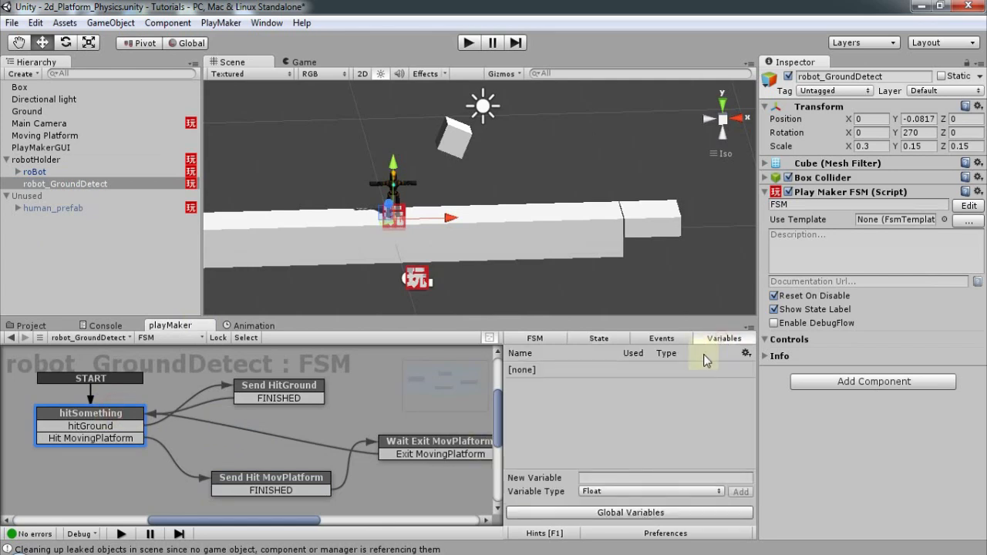
click(717, 513)
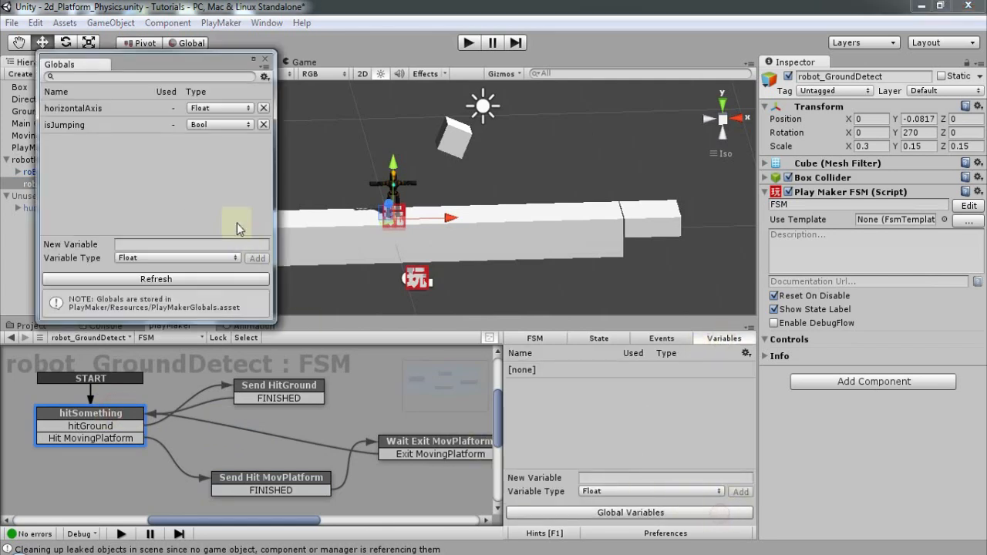
click(162, 245)
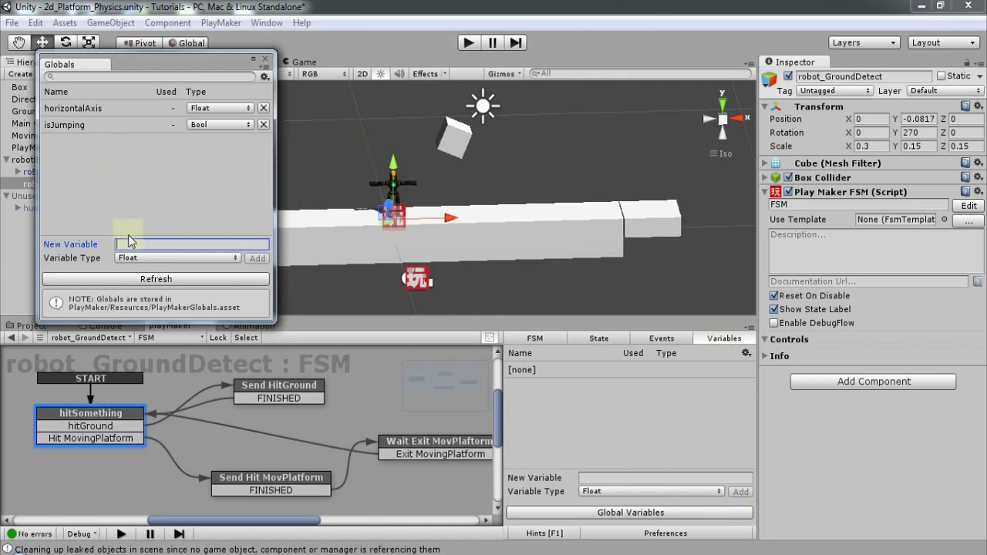
click(142, 261)
click(175, 326)
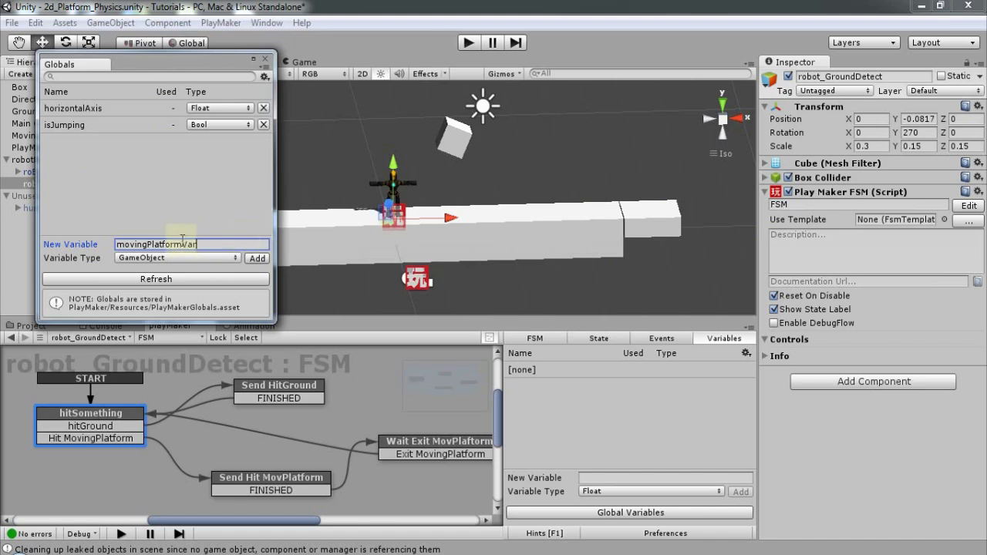
click(256, 258)
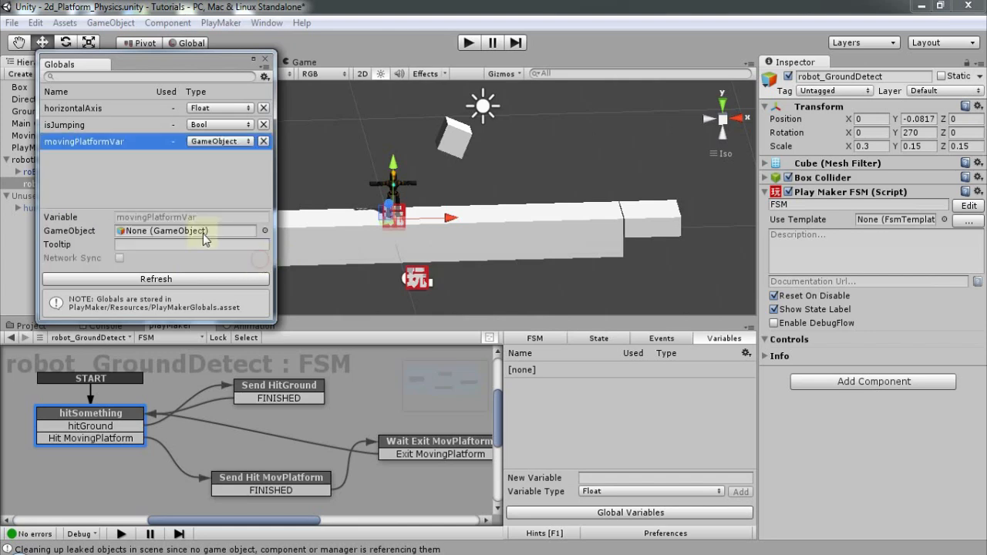
click(266, 60)
click(127, 410)
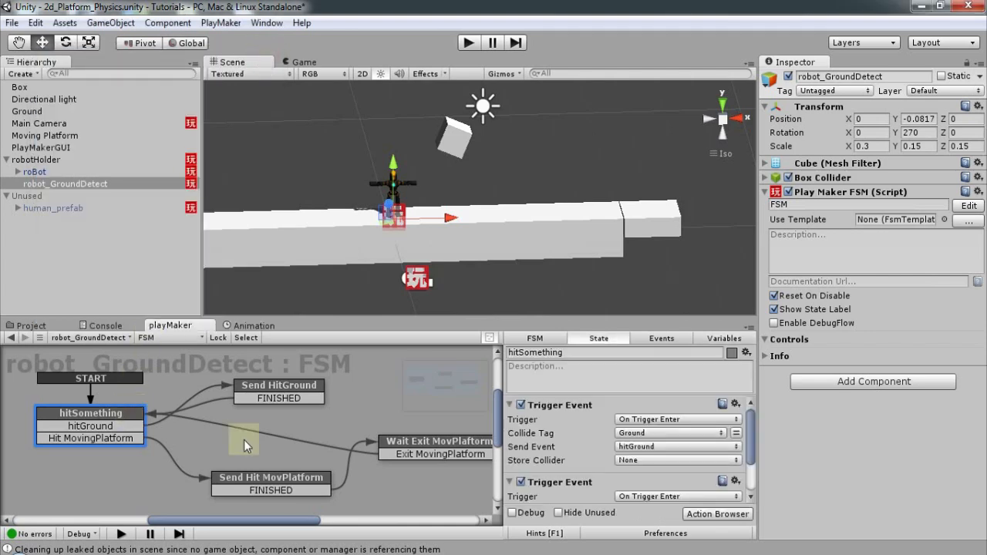
- Store the collider of hitSomething's MovingPlatform Trigger Event in the global variable movingPlatformVar
scroll(635, 436, down, 3)
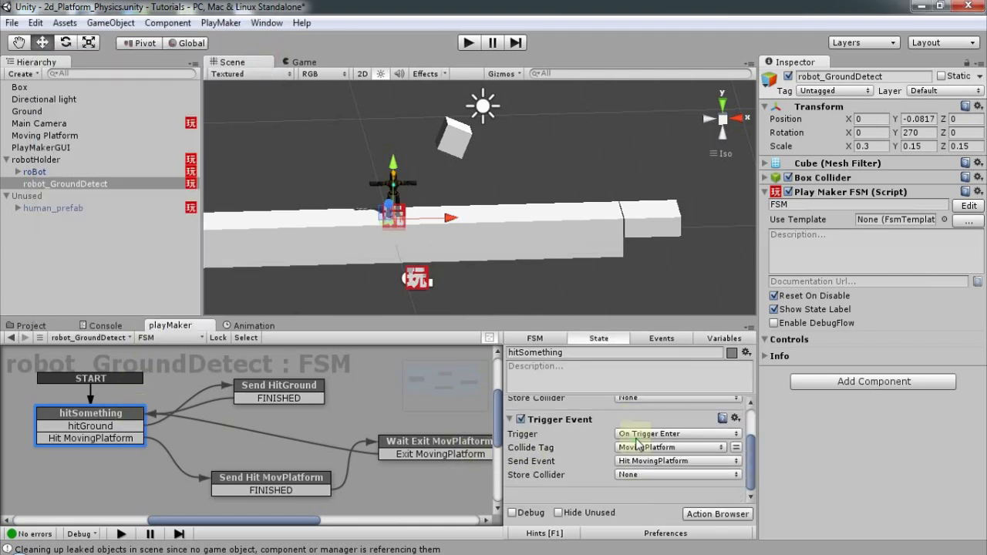
click(648, 475)
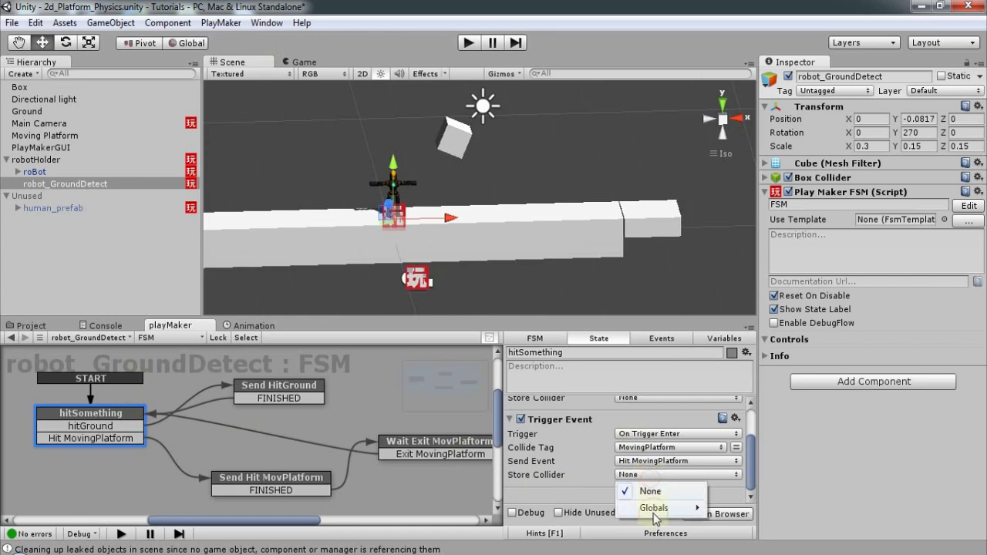
mouse_move(654, 515)
click(741, 508)
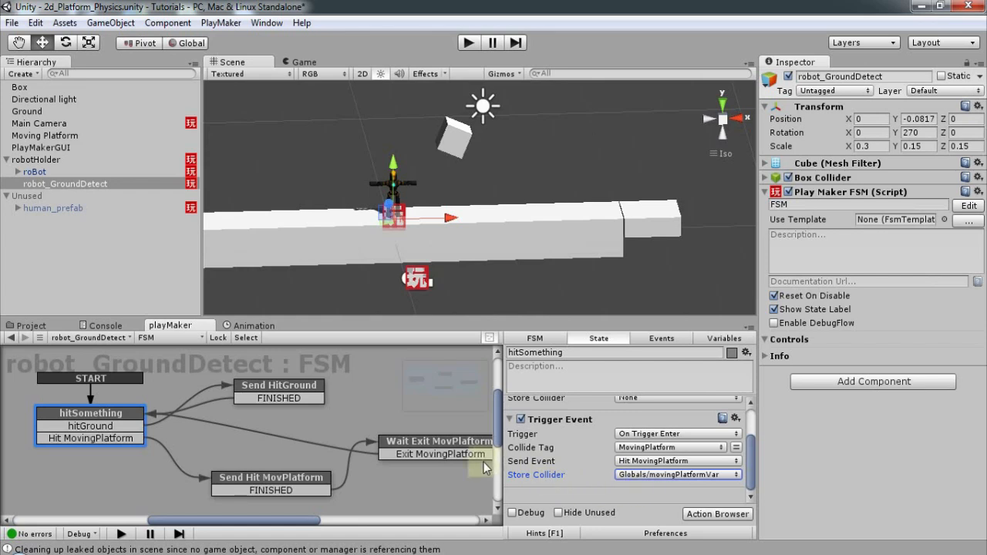
click(703, 478)
mouse_move(668, 510)
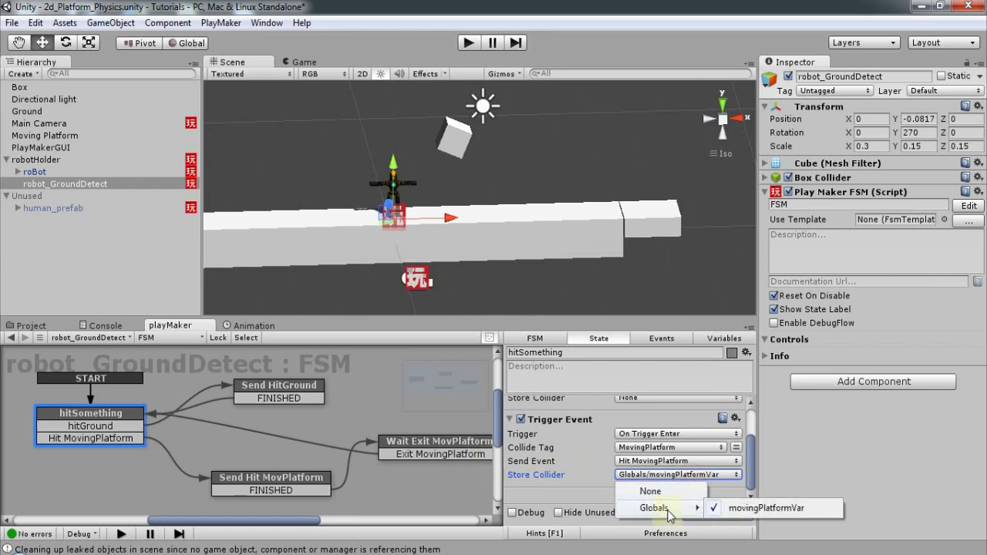
click(767, 508)
click(661, 474)
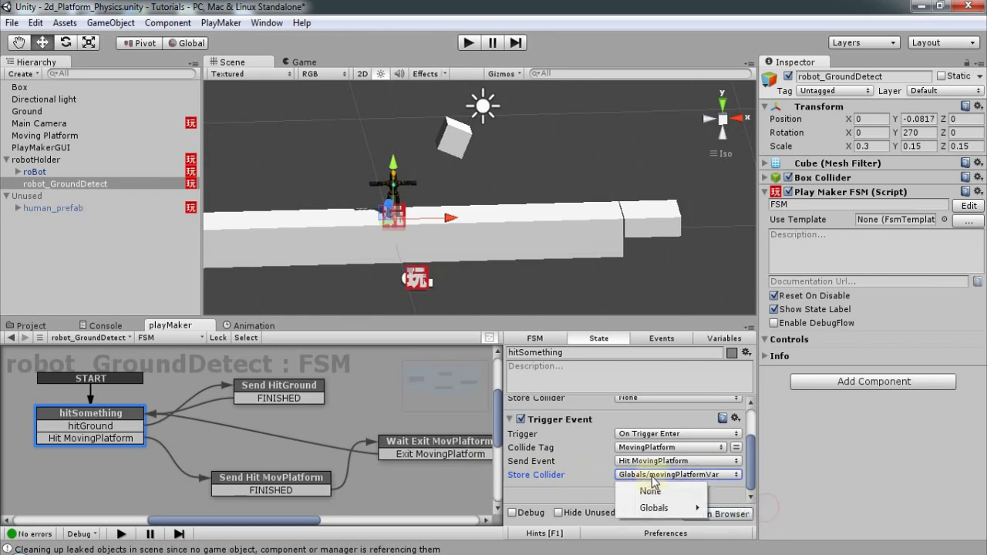
mouse_move(661, 509)
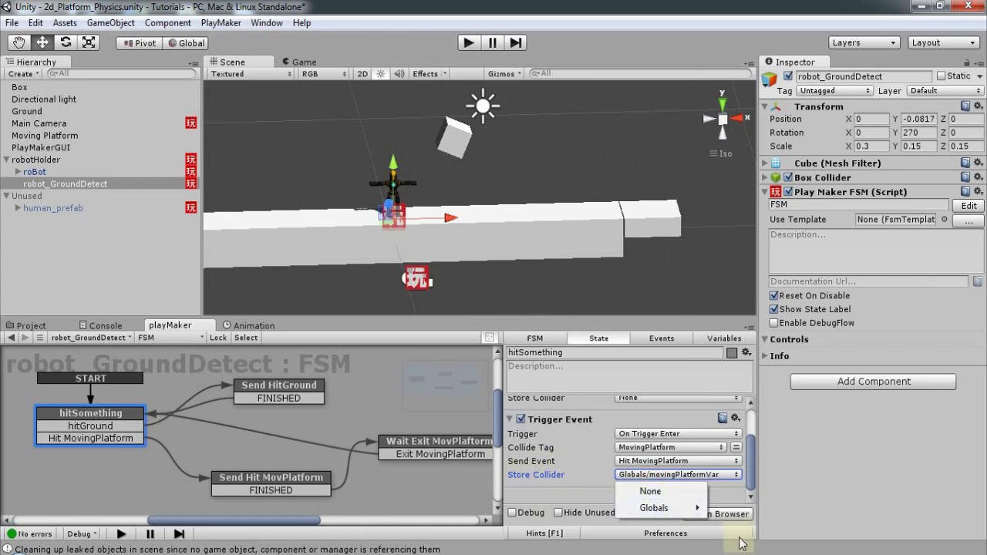
click(665, 513)
click(725, 510)
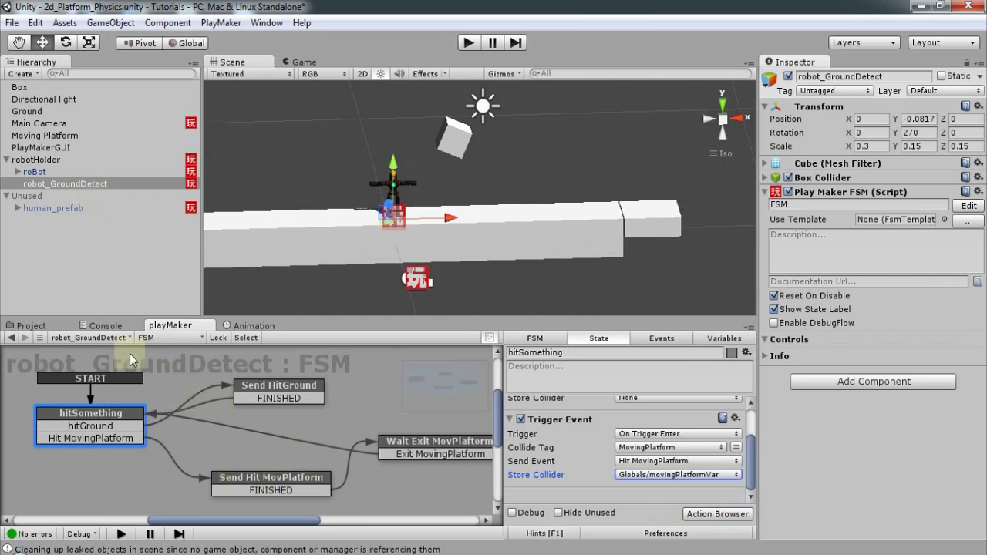
- Add a Trigger Event action to the Wait Exit MovPlaftorm state of robot_GroundDetect's FSM
click(117, 414)
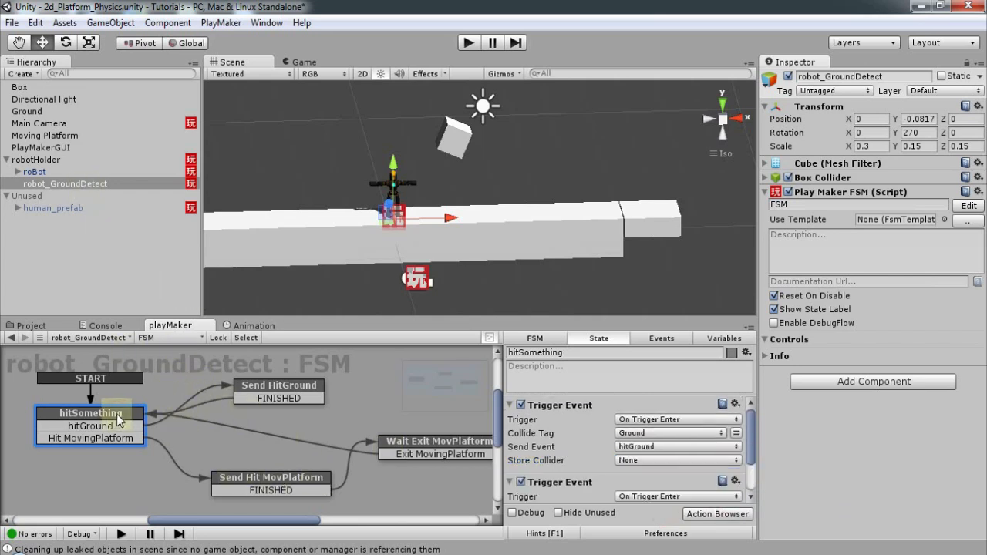
click(251, 485)
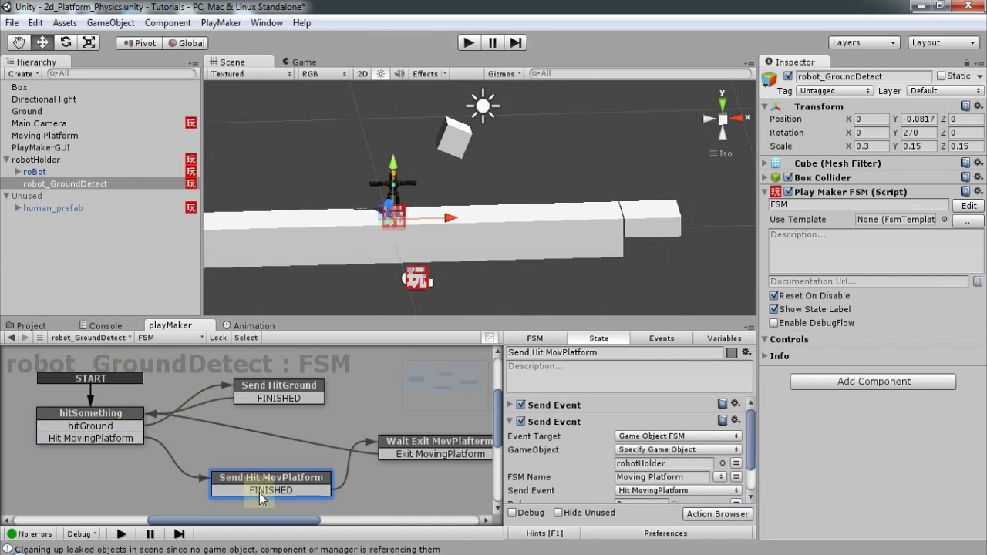
click(423, 448)
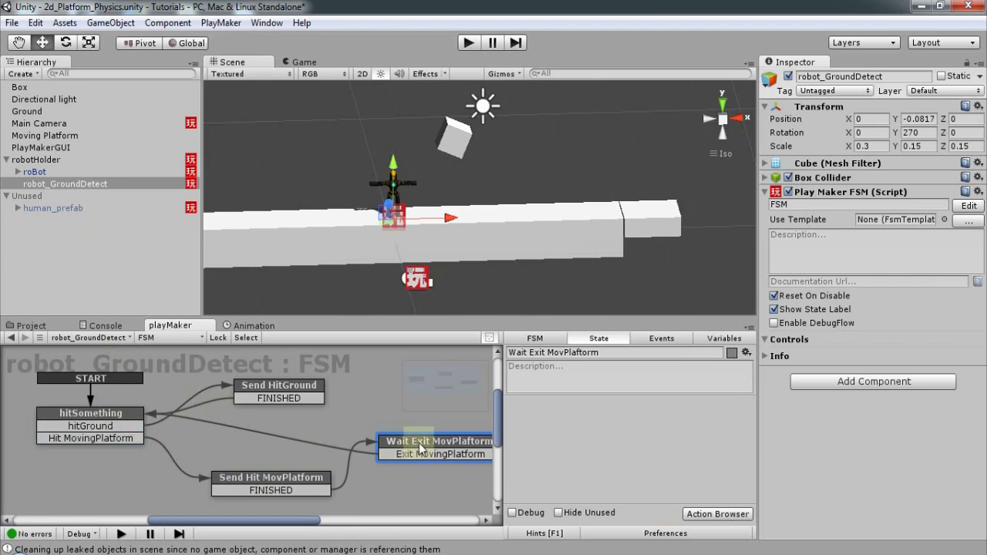
drag(419, 444, 411, 444)
middle_drag(283, 432, 254, 432)
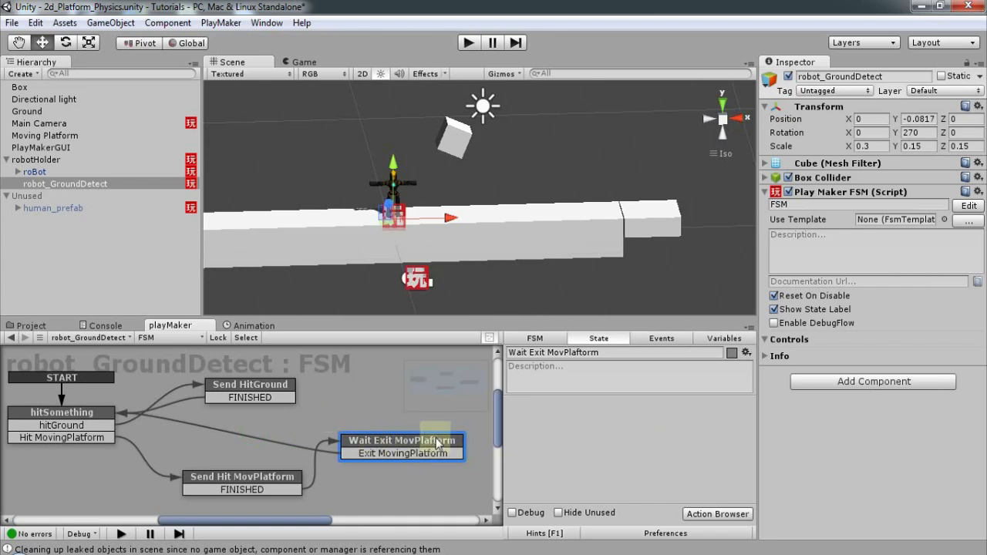
click(698, 516)
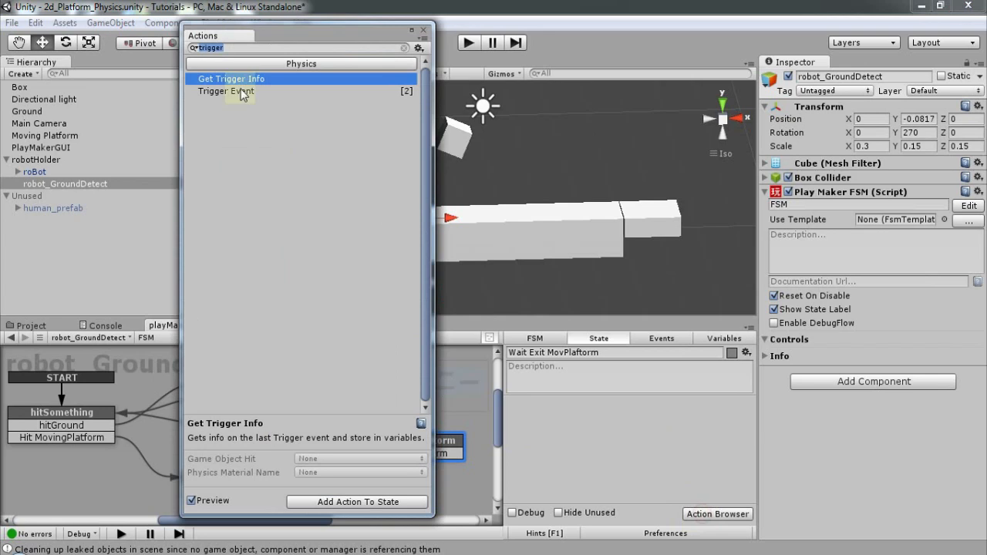
double_click(233, 93)
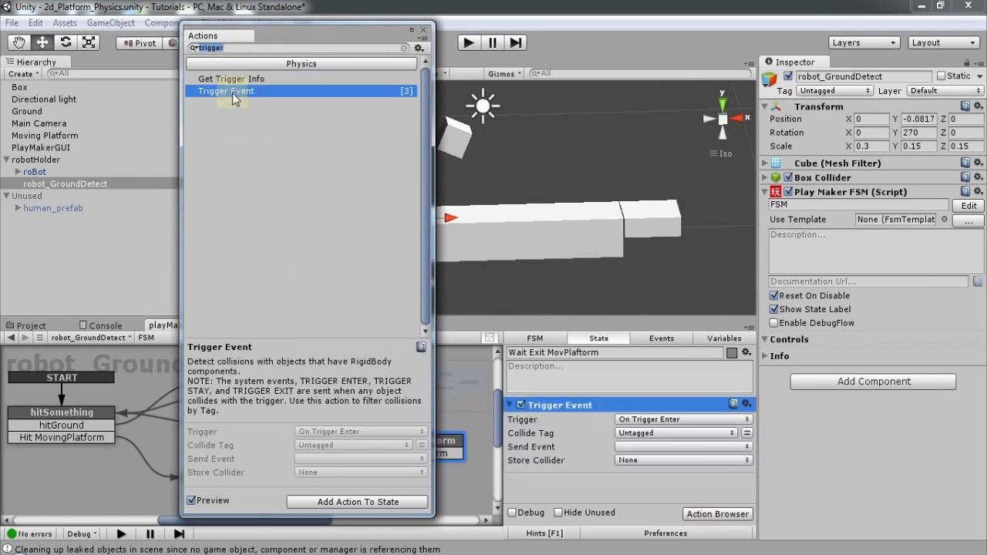
click(421, 30)
- Set the new Trigger Event to On Trigger Exit with collide tag MovingPlatform, sending the Exit MovingPlatform event
click(691, 421)
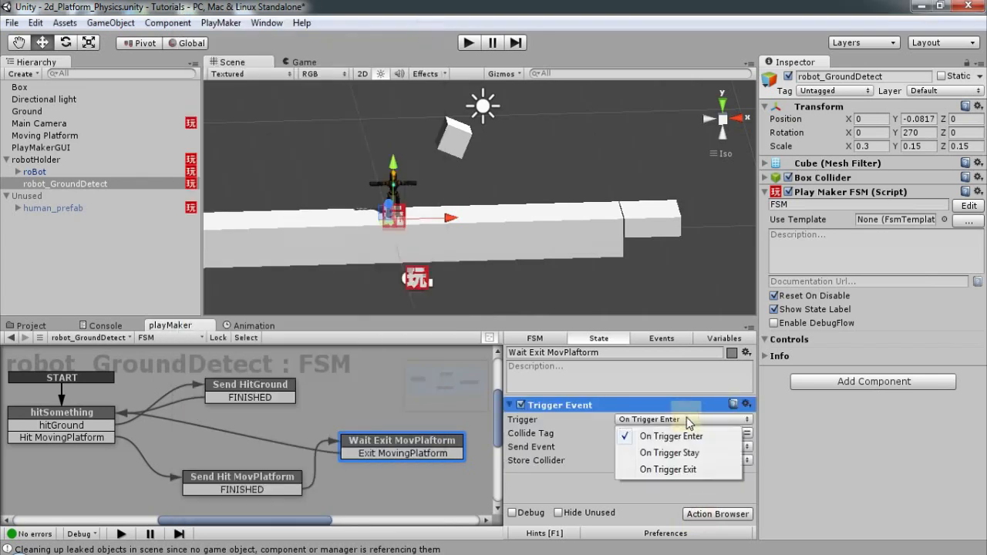
click(690, 468)
click(669, 434)
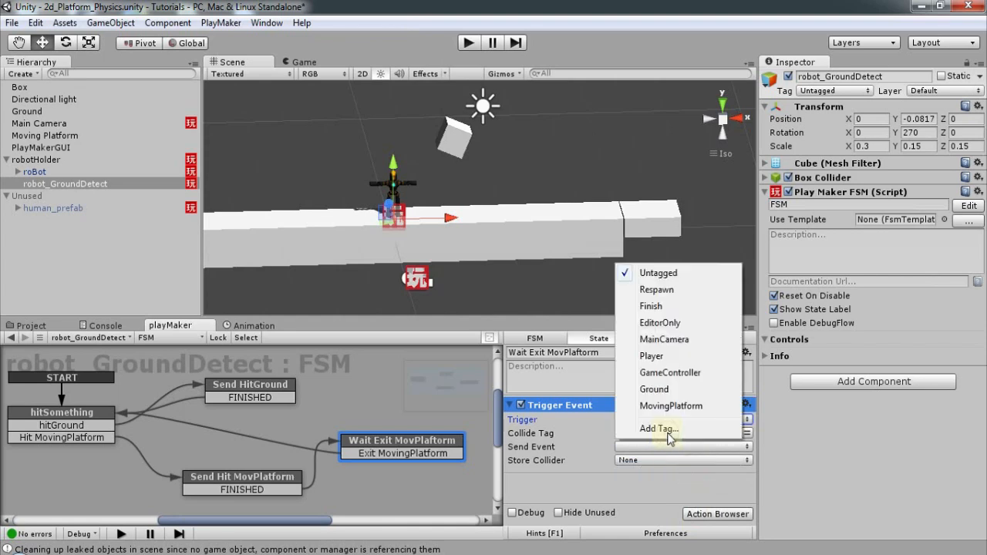
click(683, 408)
click(662, 447)
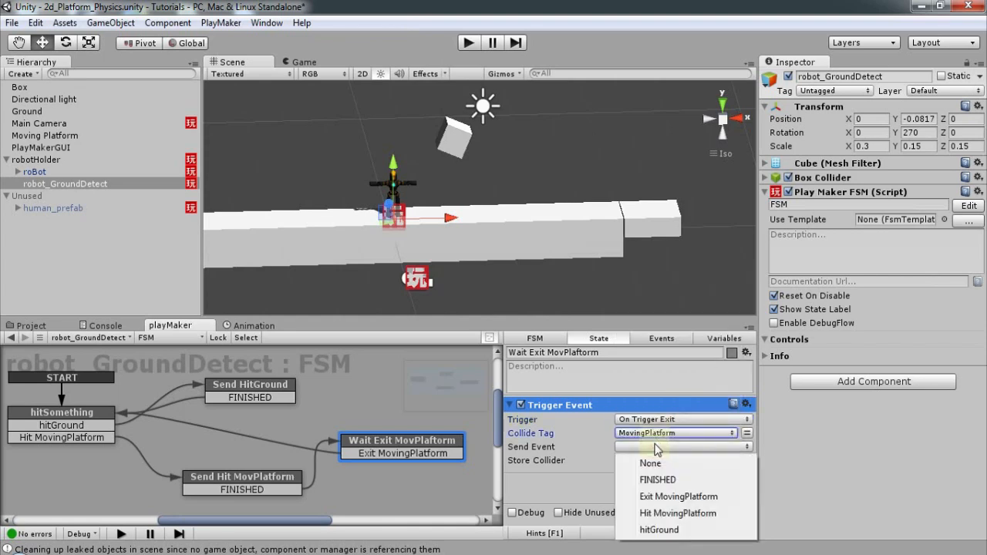
click(671, 496)
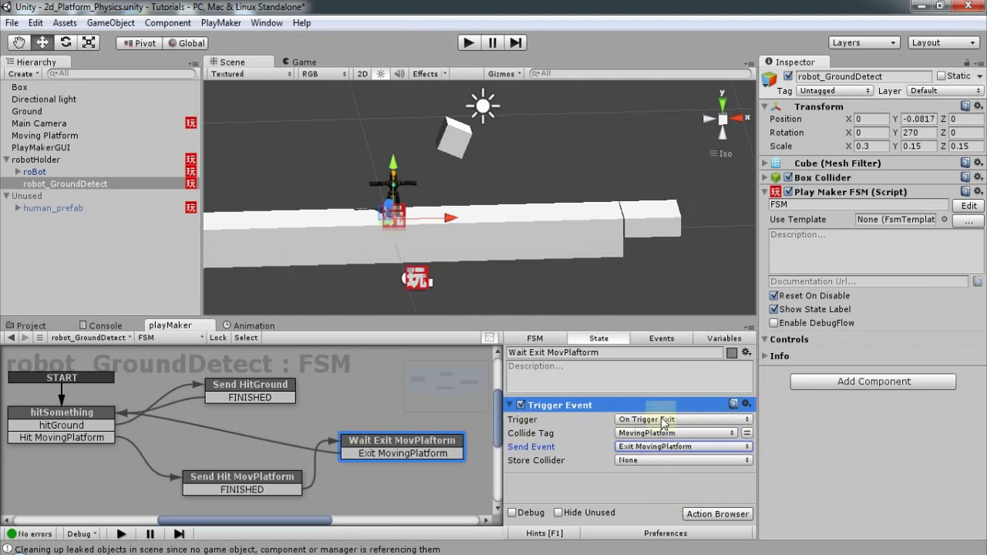
- Collapse both Trigger Event actions in the hitSomething state
click(358, 453)
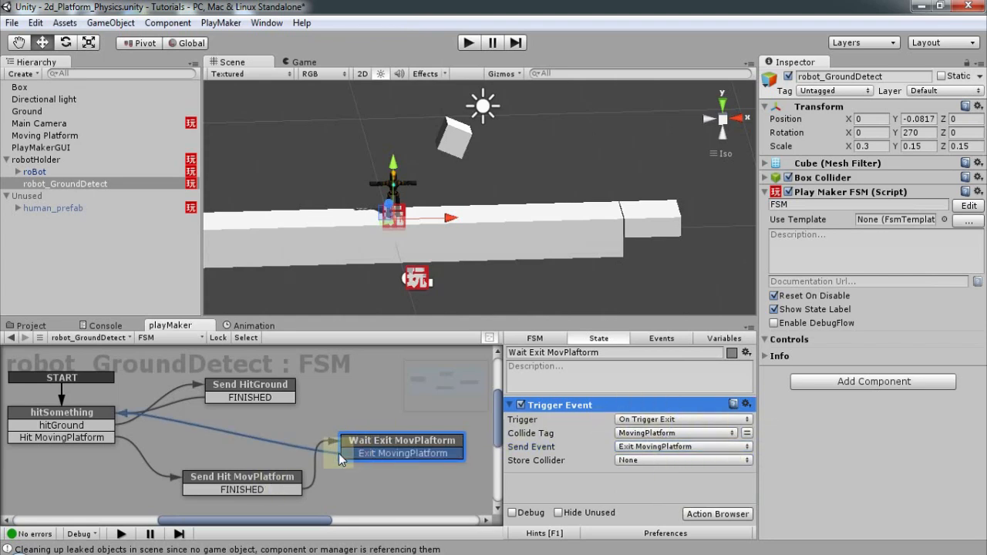
click(97, 417)
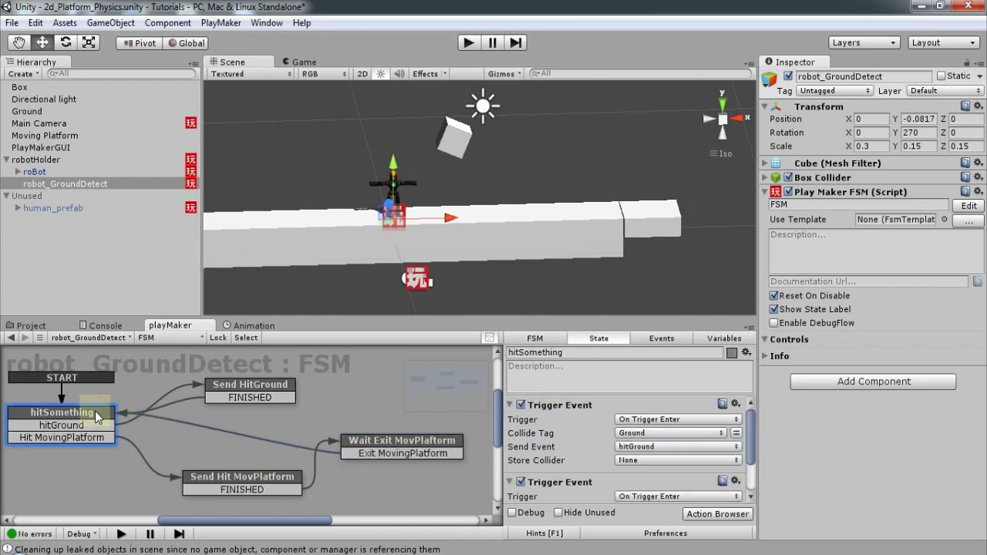
middle_drag(149, 434, 176, 431)
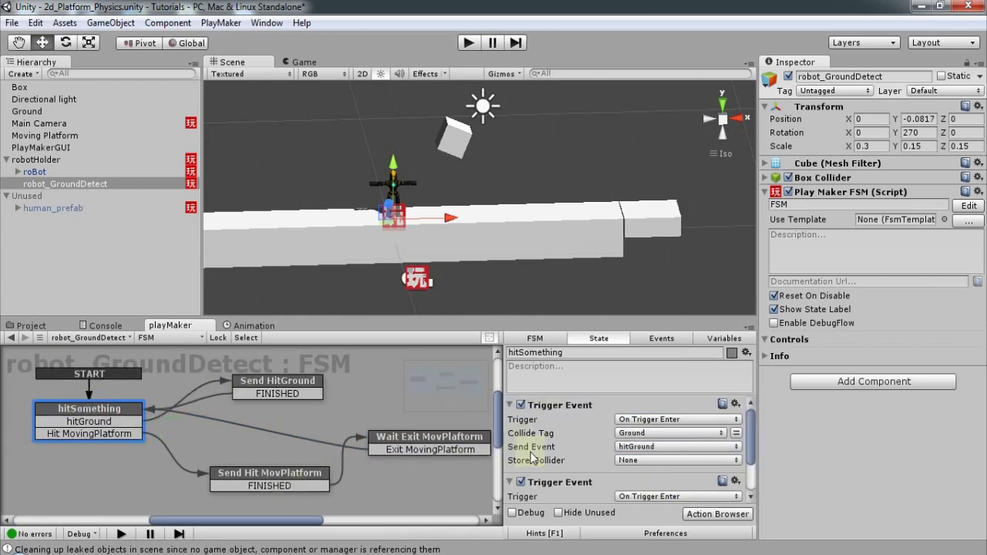
click(509, 405)
click(510, 422)
- Copy the Send Event action targeting robotHolder's Moving Platform FSM from Send Hit MovPlatform and paste it into hitSomething
click(312, 472)
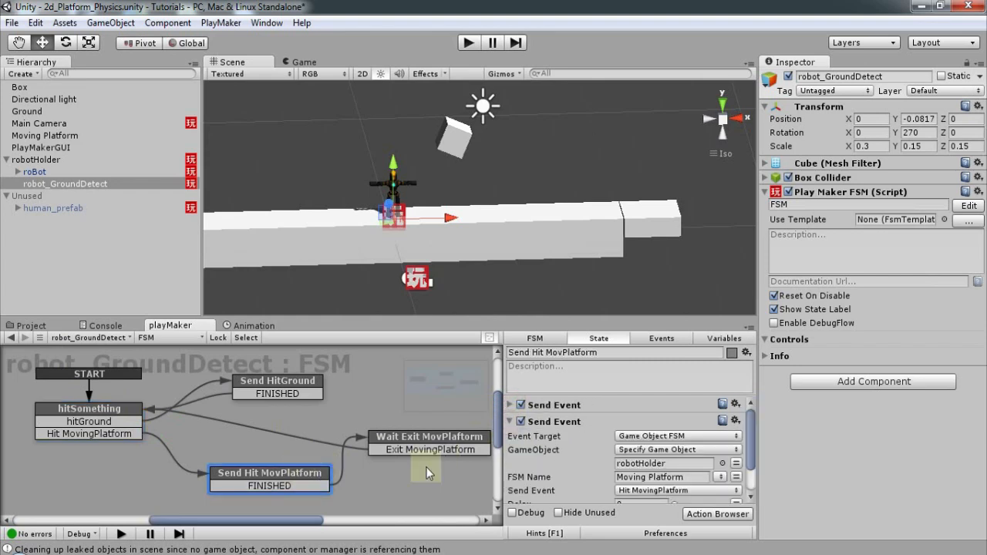
click(551, 422)
scroll(563, 446, down, 2)
scroll(598, 447, up, 2)
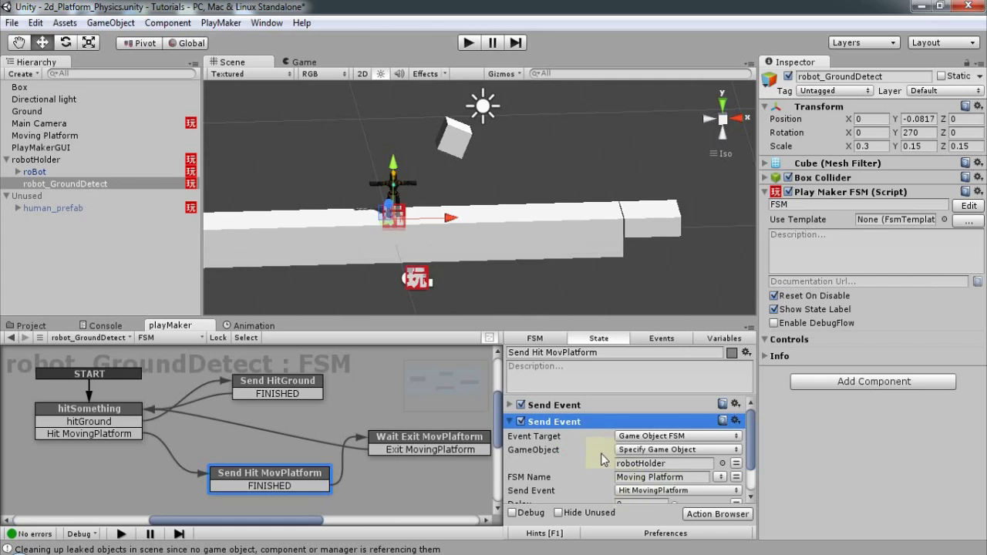
right_click(567, 422)
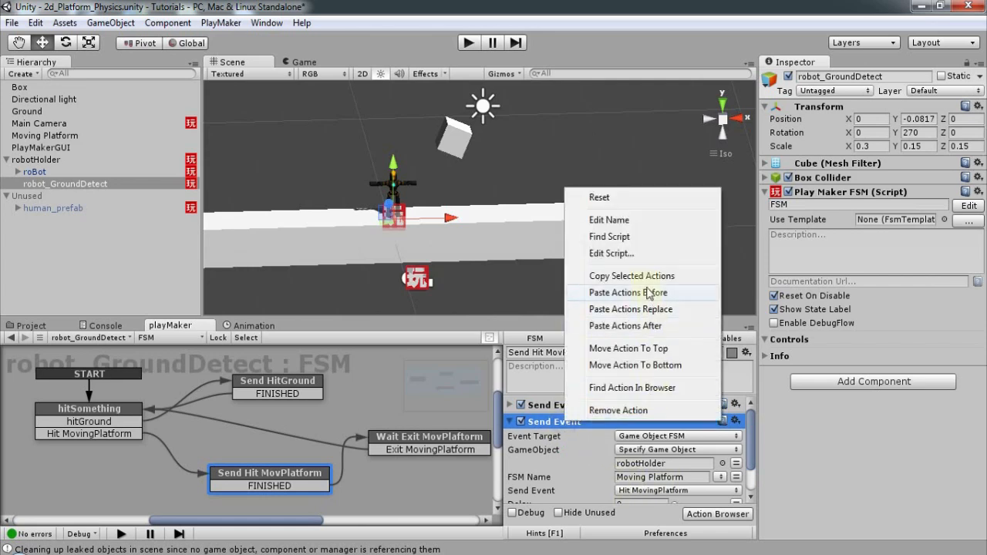
click(648, 278)
click(96, 408)
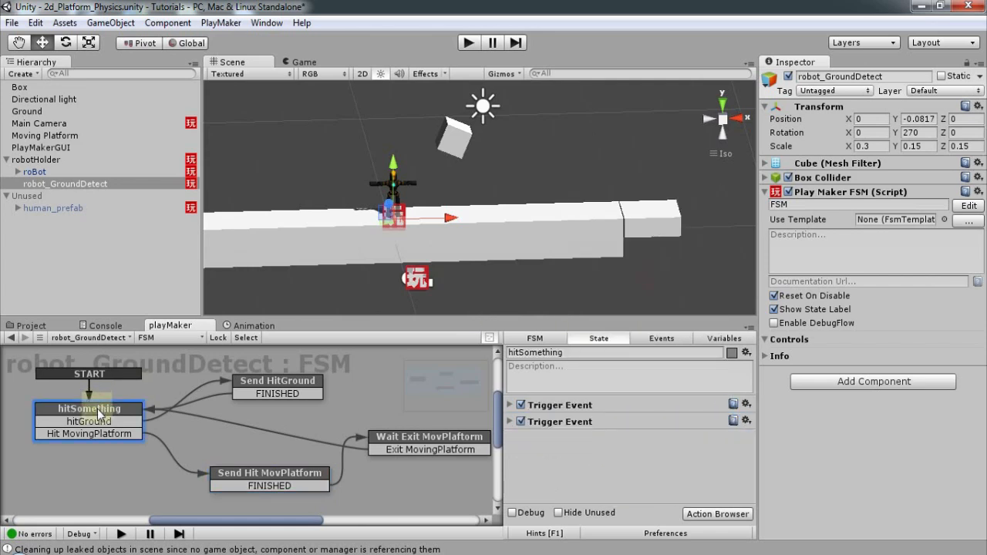
right_click(559, 463)
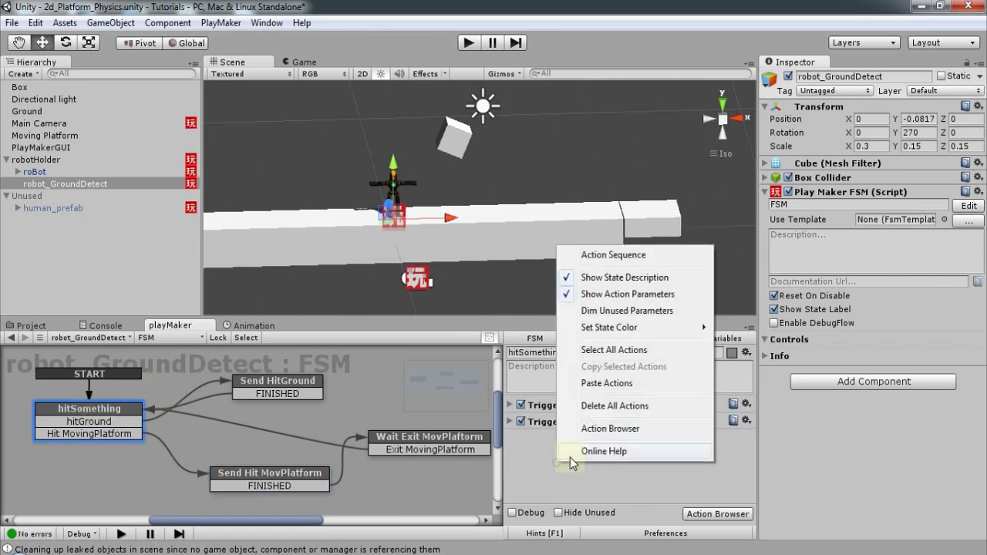
click(607, 384)
- Set the event of hitSomething's pasted Send Event action to Exit MovingPlatform
scroll(607, 432, down, 3)
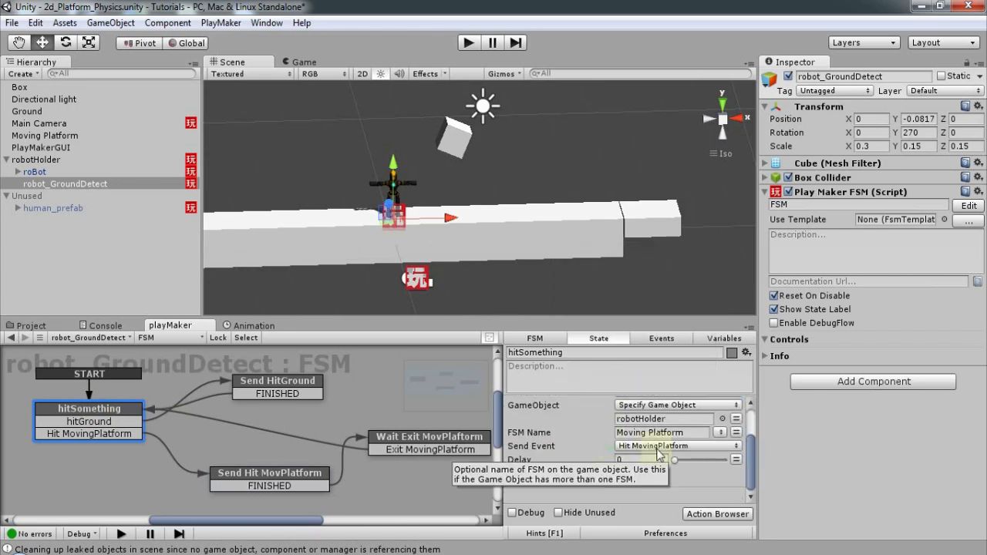
click(659, 447)
click(661, 479)
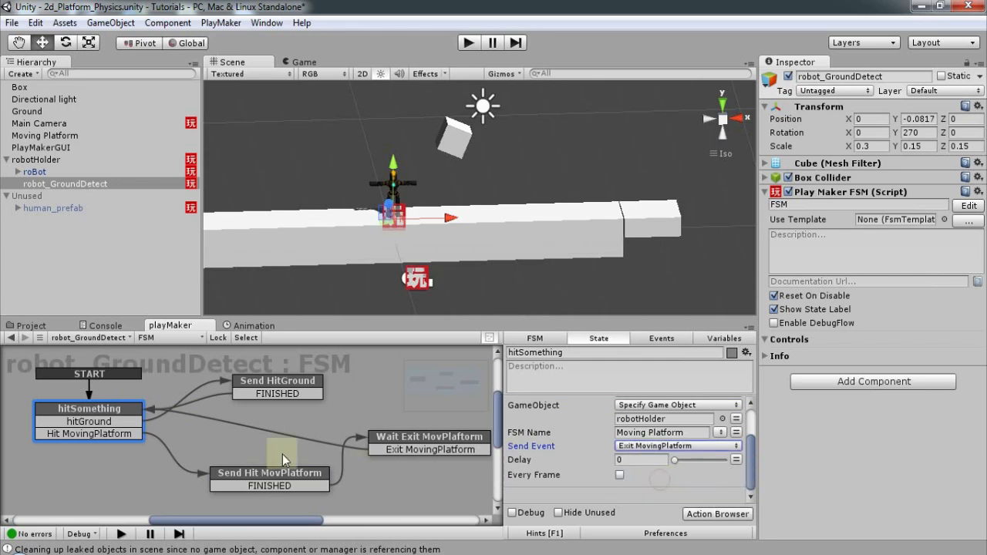
- Check the exit transition from Wait Exit MovPlaftorm and hitSomething's Send Event settings, and collapse that Send Event action
click(405, 443)
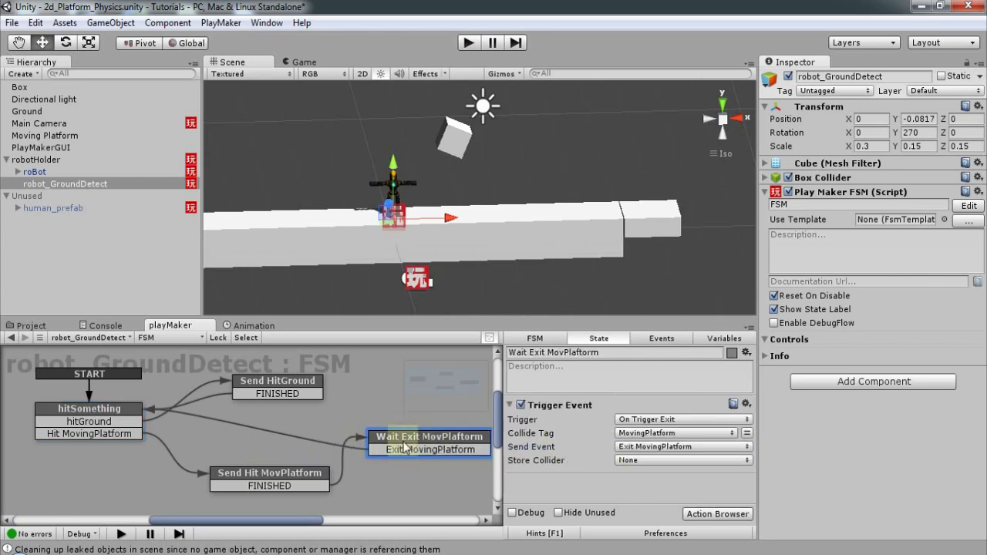
click(397, 450)
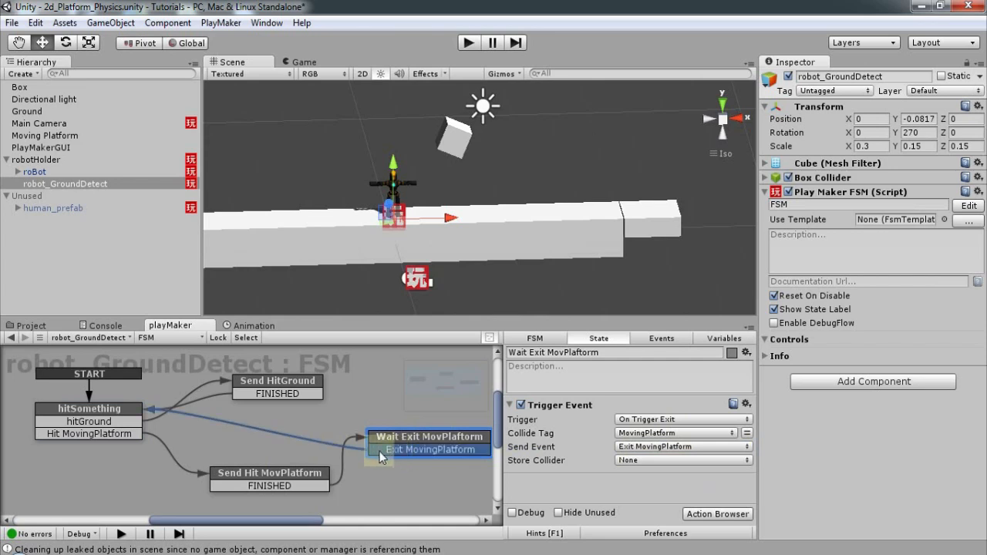
click(127, 425)
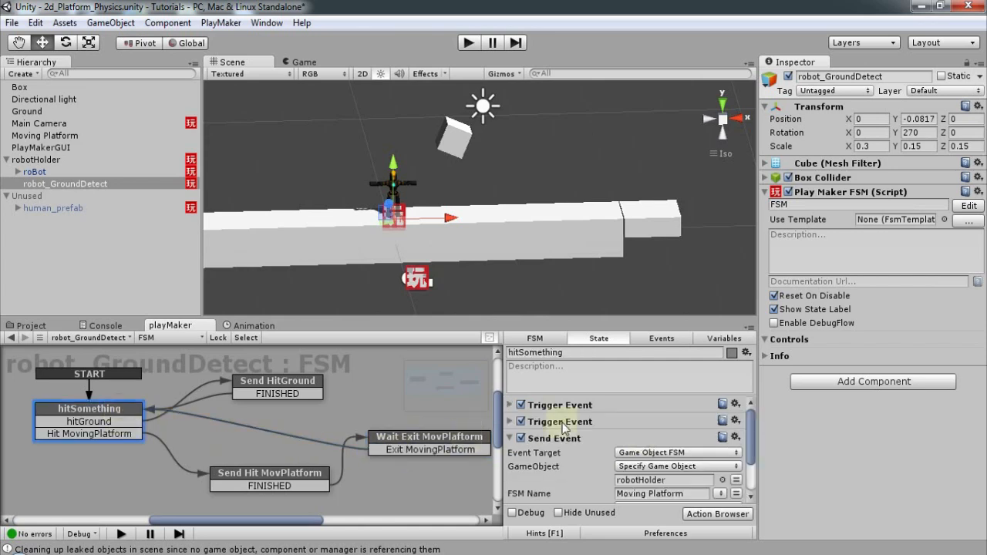
scroll(570, 489, down, 3)
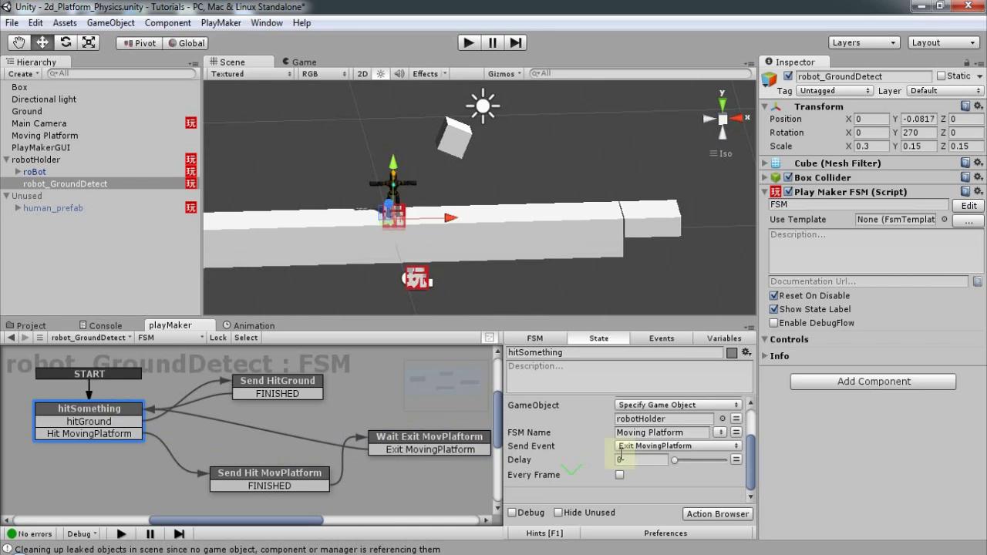
scroll(547, 463, up, 3)
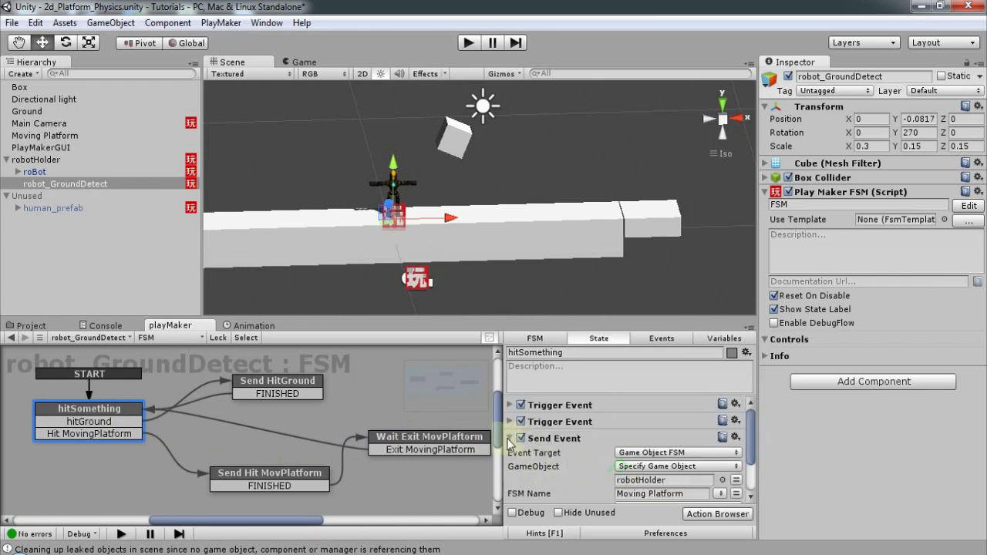
click(509, 438)
- In robotHolder's Moving Platform FSM, set the Parent of On MovPlatform's Set Parent action to the global movingPlatformVar and save the scene
click(32, 160)
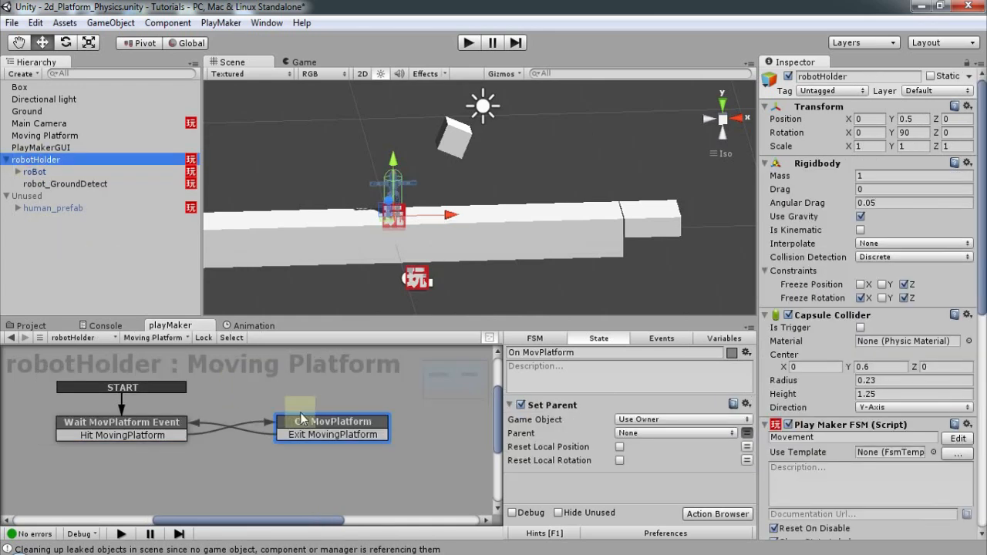
click(316, 423)
click(114, 428)
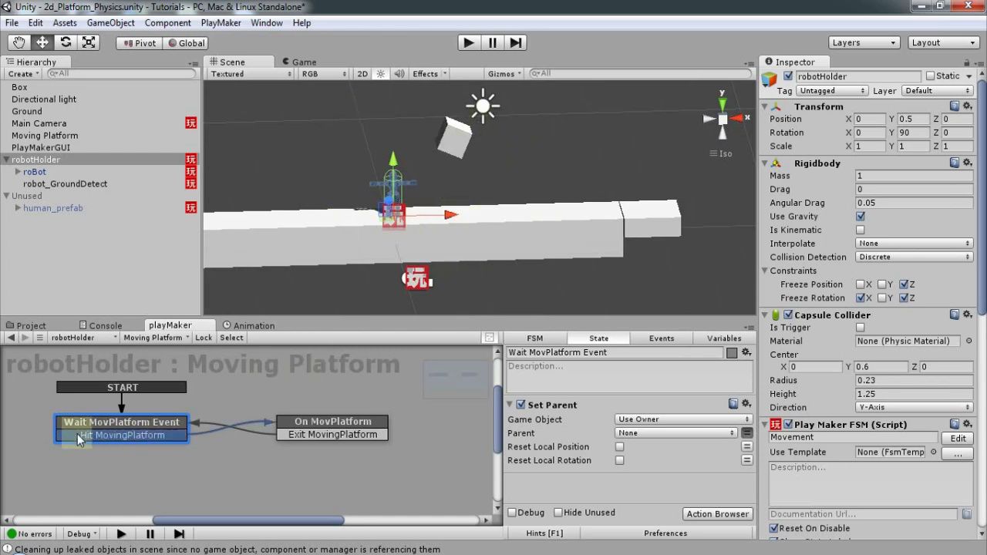
click(333, 421)
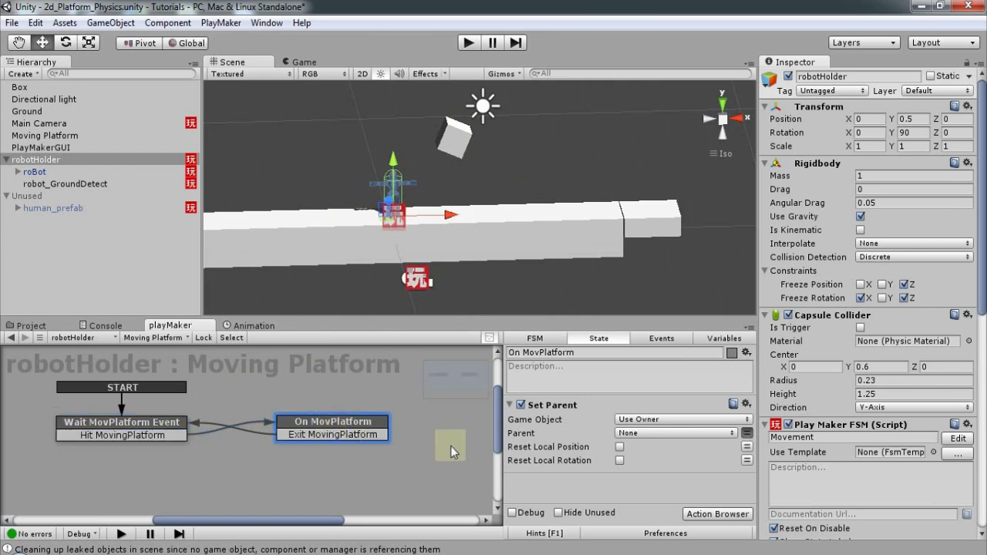
click(640, 433)
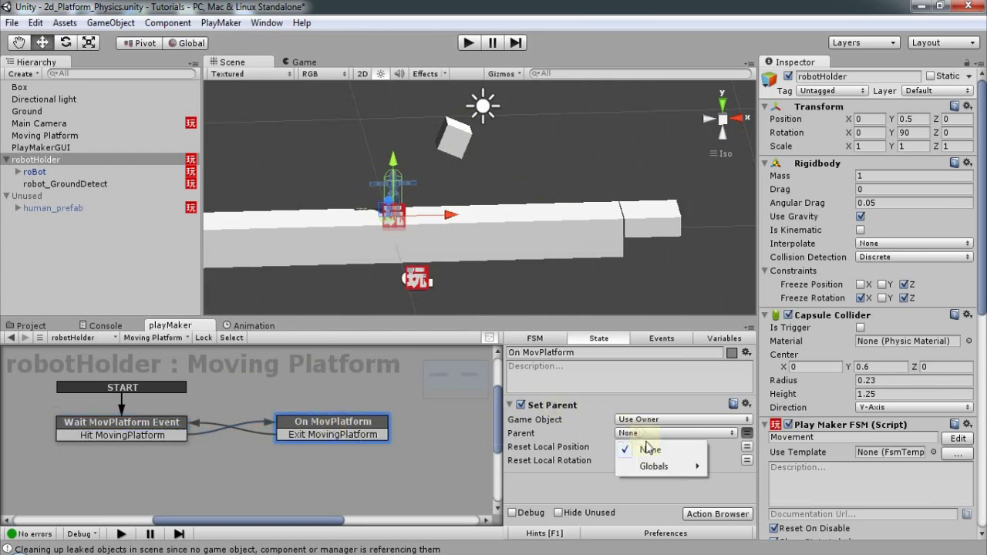
mouse_move(653, 468)
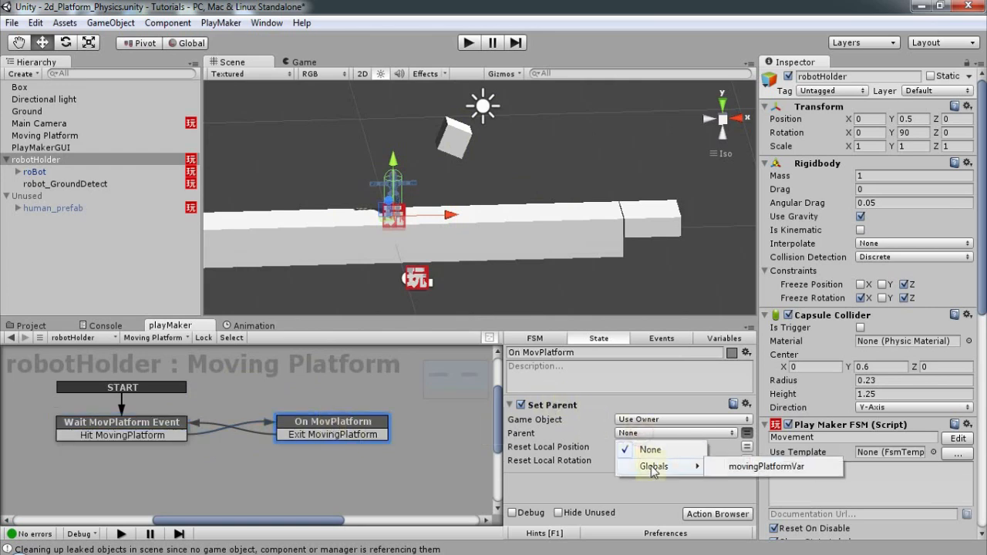
click(732, 470)
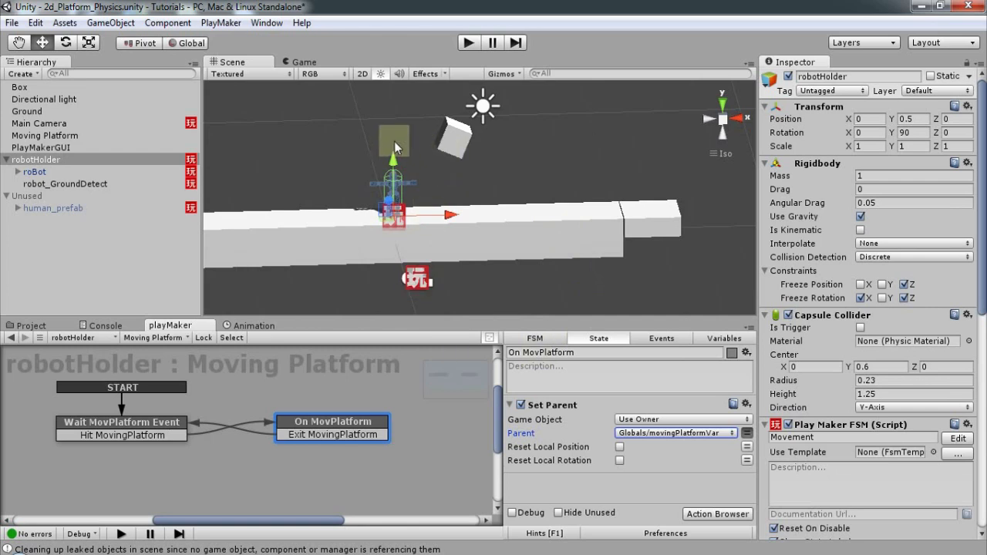
click(17, 25)
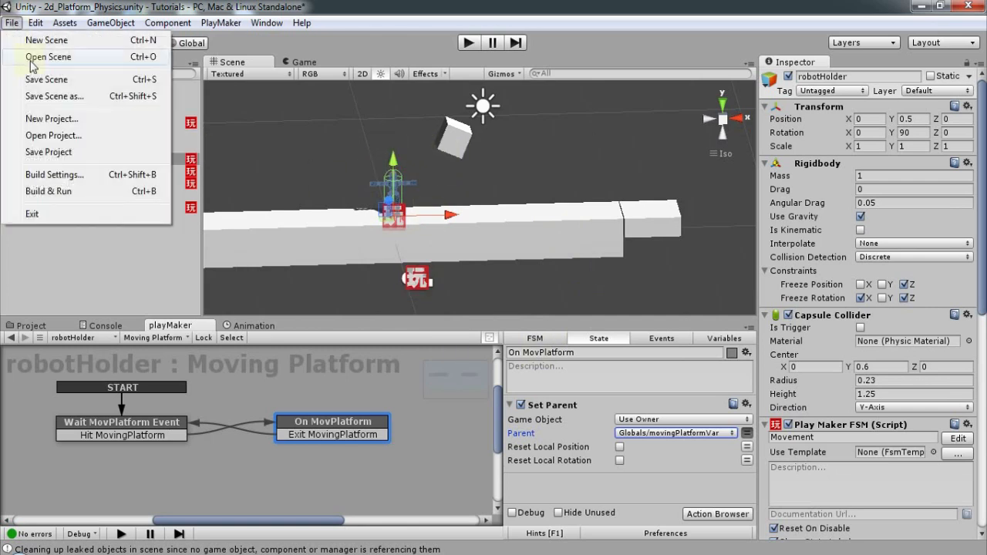
click(33, 76)
- Play the scene and run the robot past the box and jump it onto the moving platform
click(467, 44)
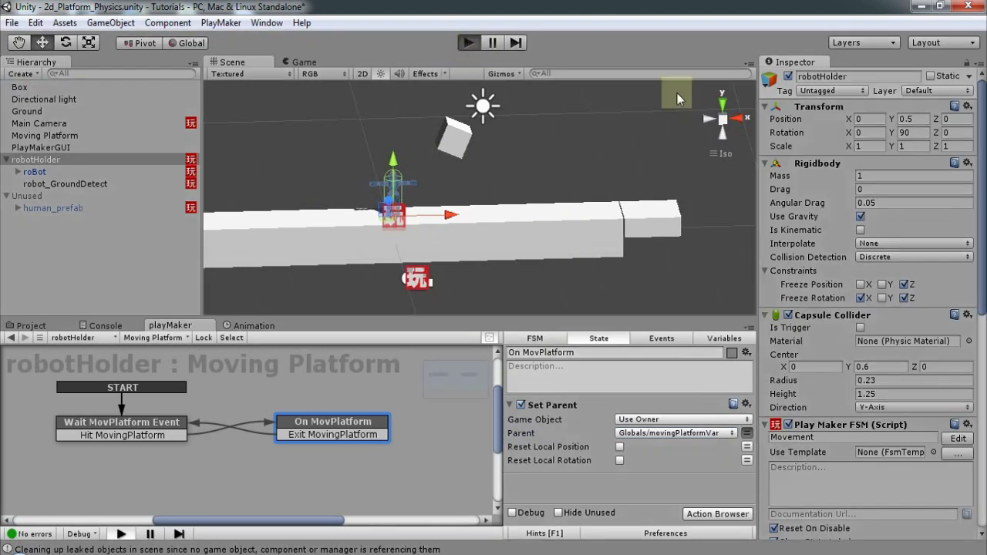
key(Left)
key(Right)
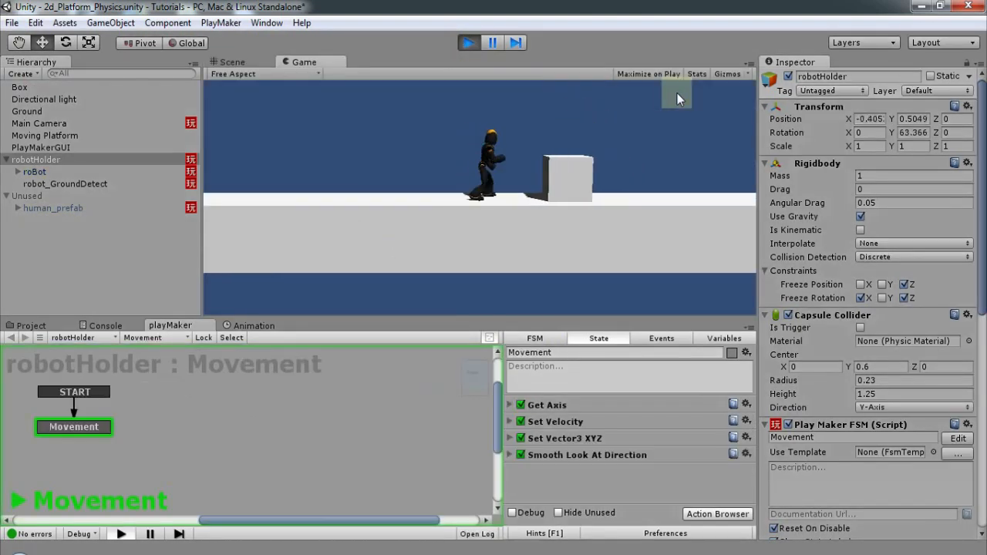
key(space)
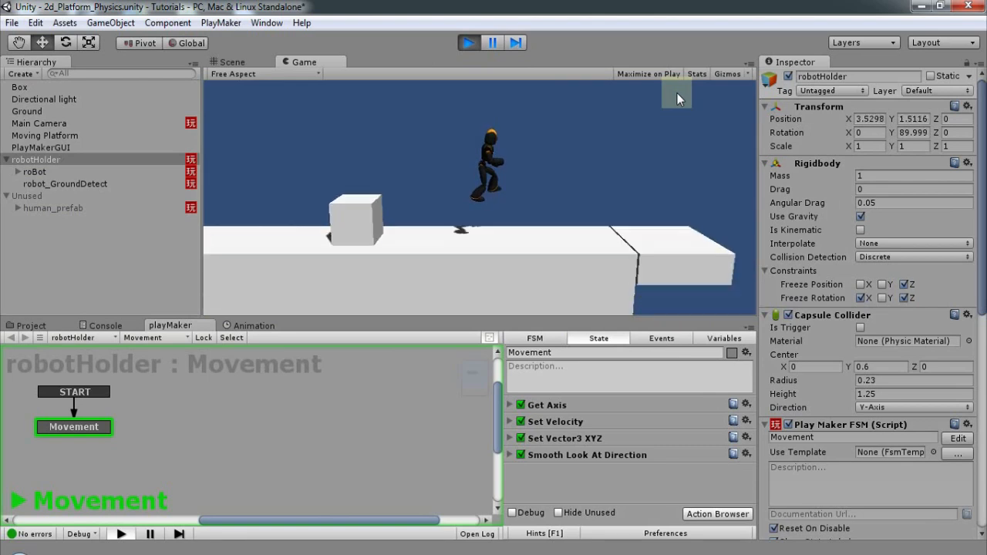
key(Left)
key(Right)
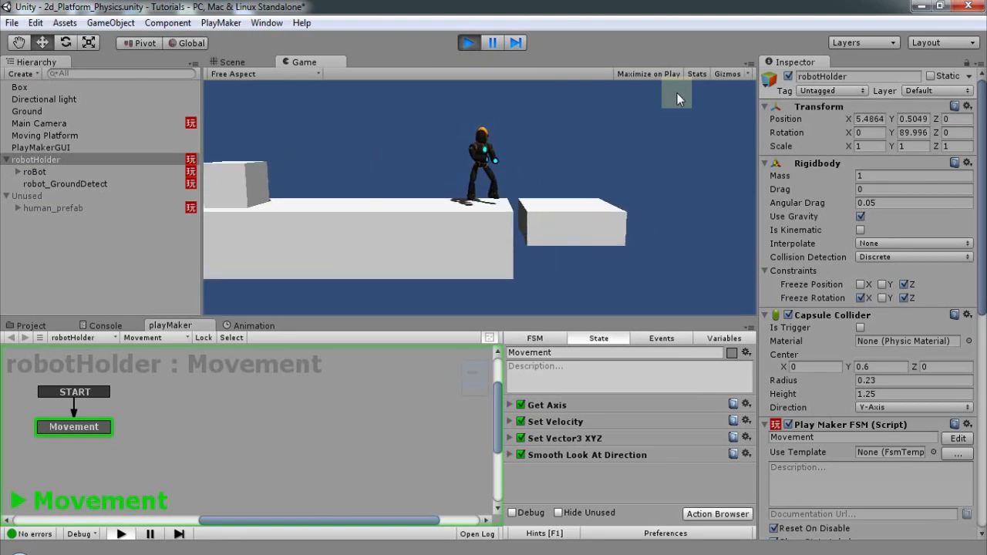
key(space)
- Test the robot's jumping and turning in both directions while it rides the moving platform
key(Left)
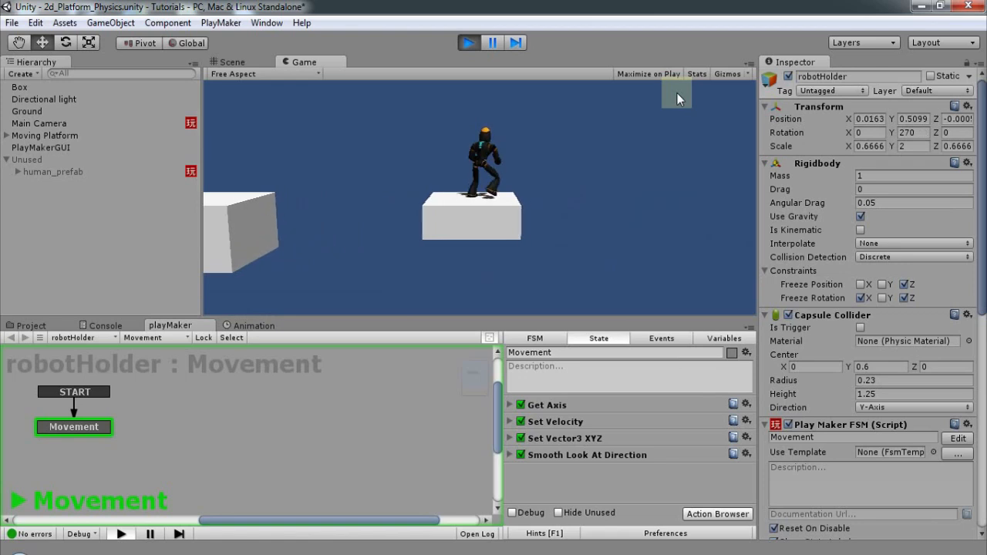
key(space)
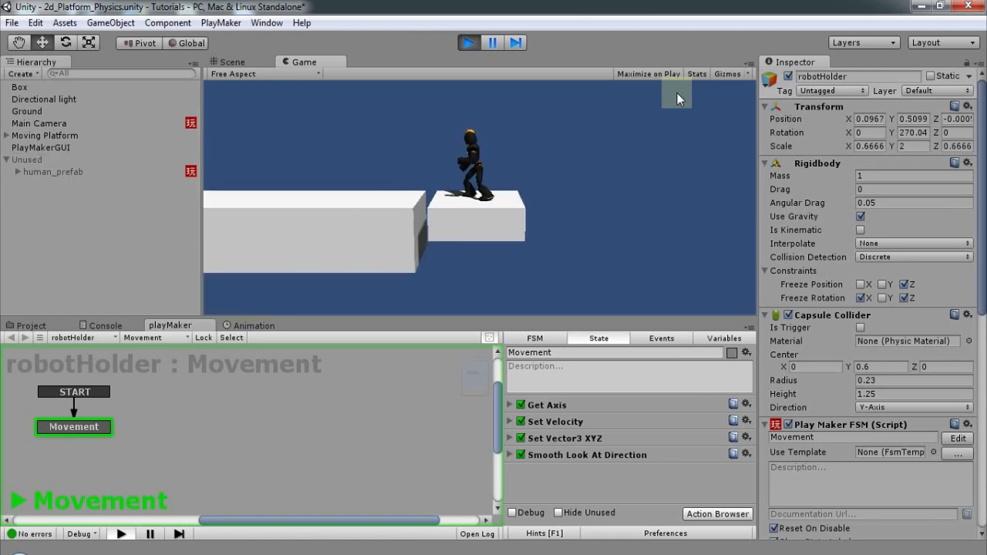
key(Right)
key(Left)
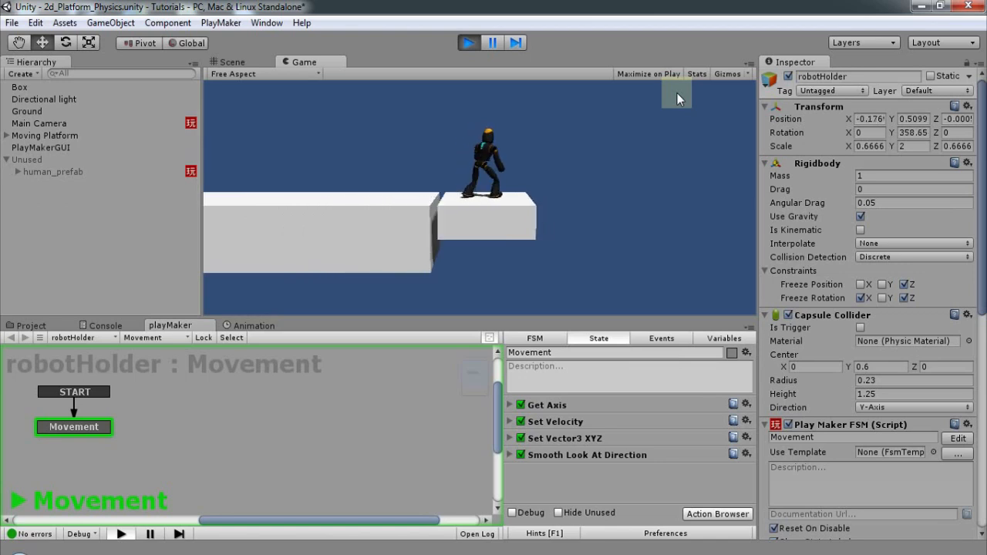
key(Right)
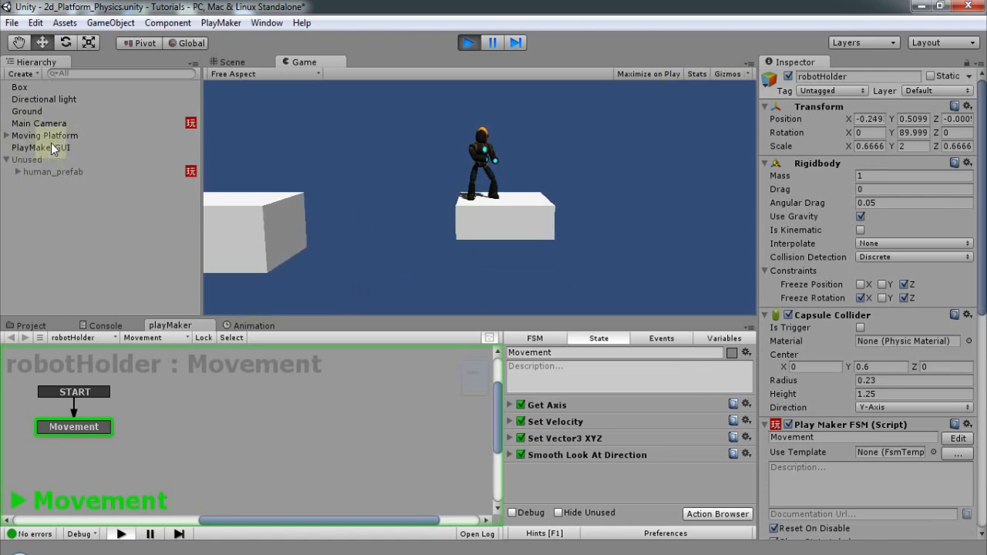
- Check robotHolder's parenting under Moving Platform while riding and after jumping off, and stop the play test
click(6, 135)
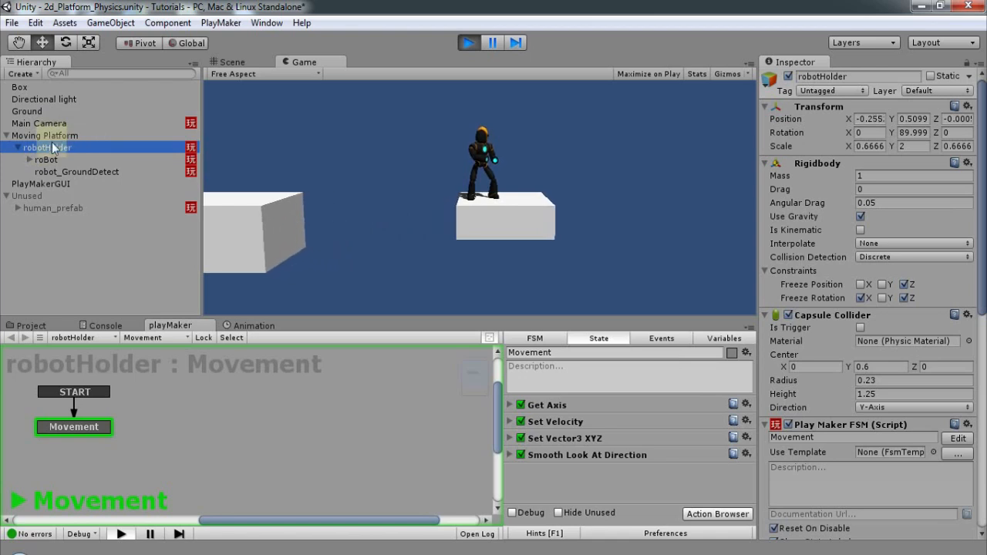
click(544, 252)
key(space)
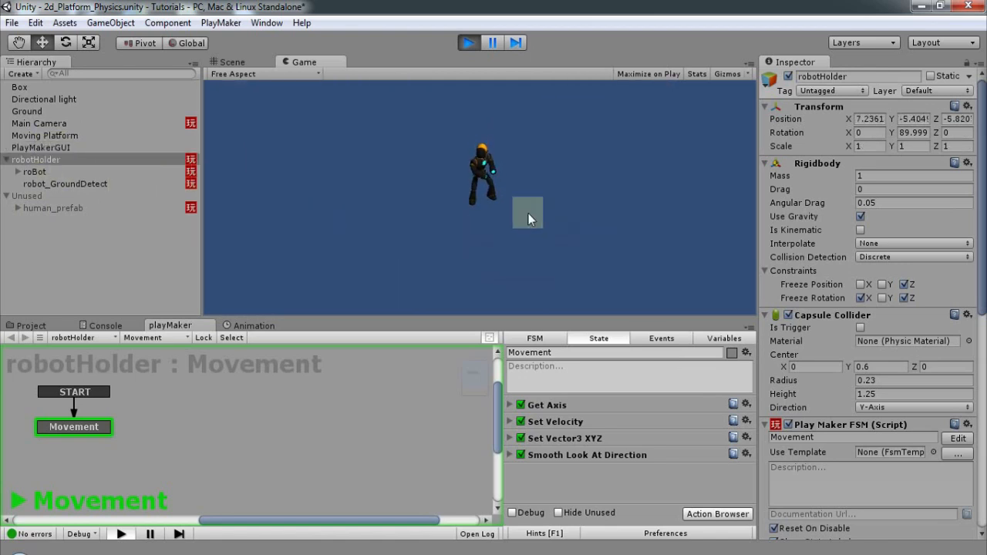
click(468, 44)
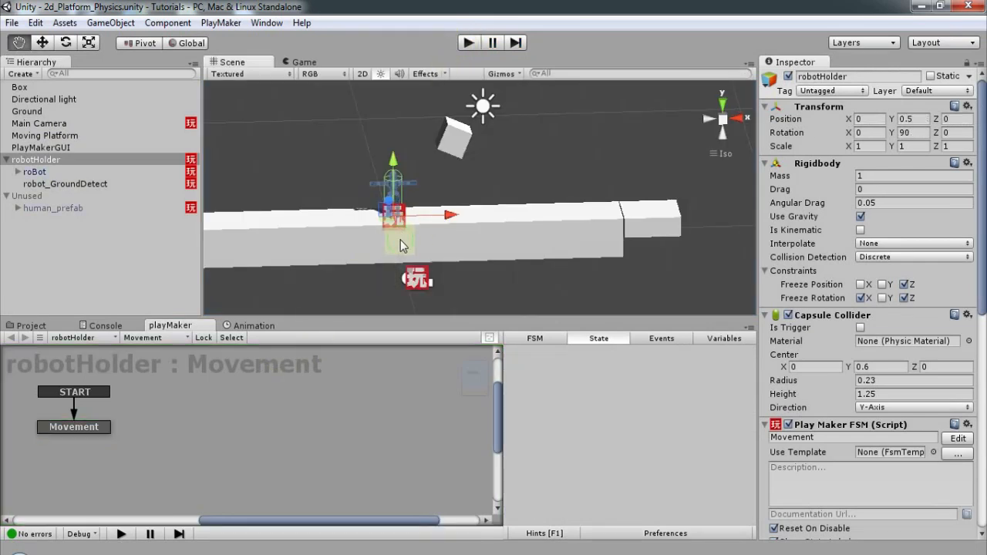
middle_drag(402, 244, 411, 241)
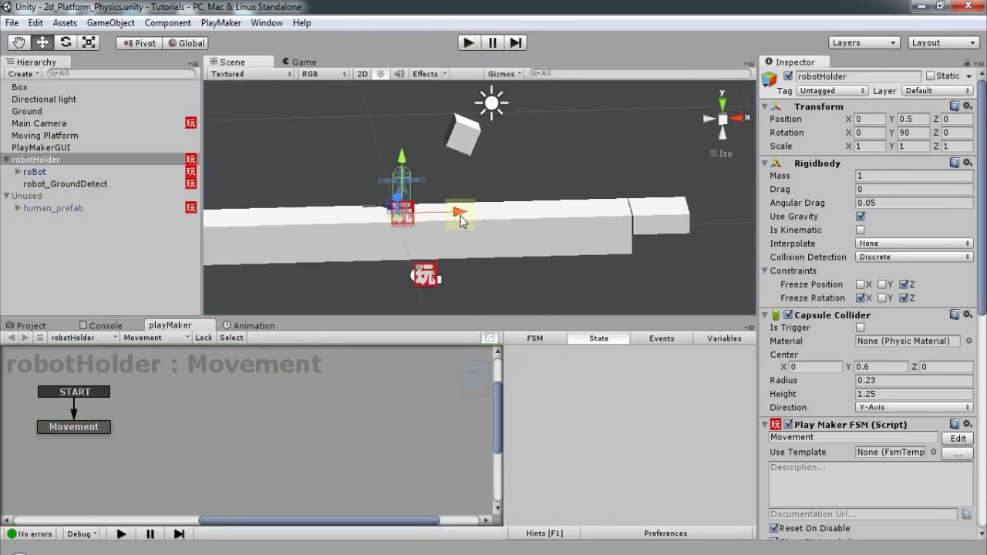
middle_drag(460, 222, 469, 224)
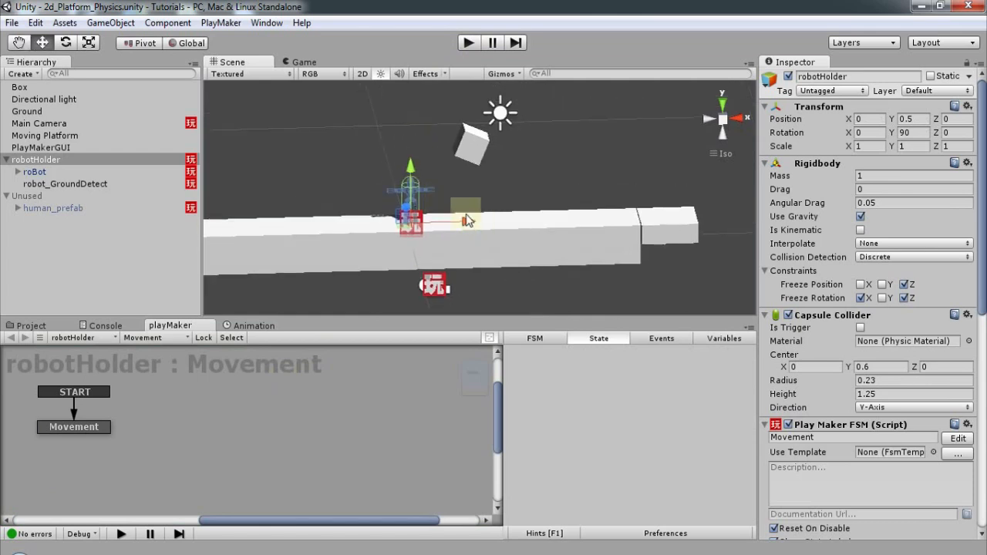
middle_drag(466, 218, 447, 216)
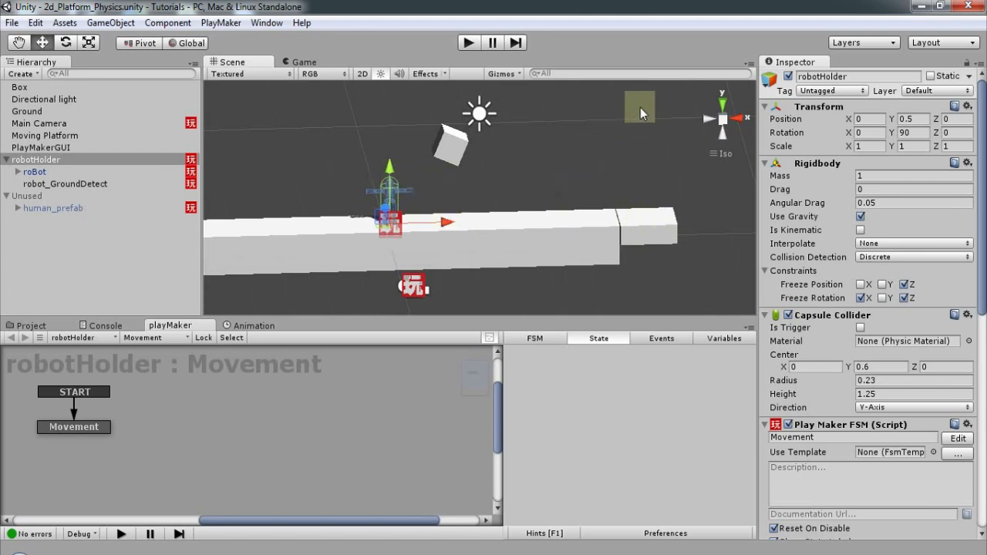
mouse_move(506, 205)
middle_down()
mouse_move(489, 216)
mouse_move(523, 200)
middle_up()
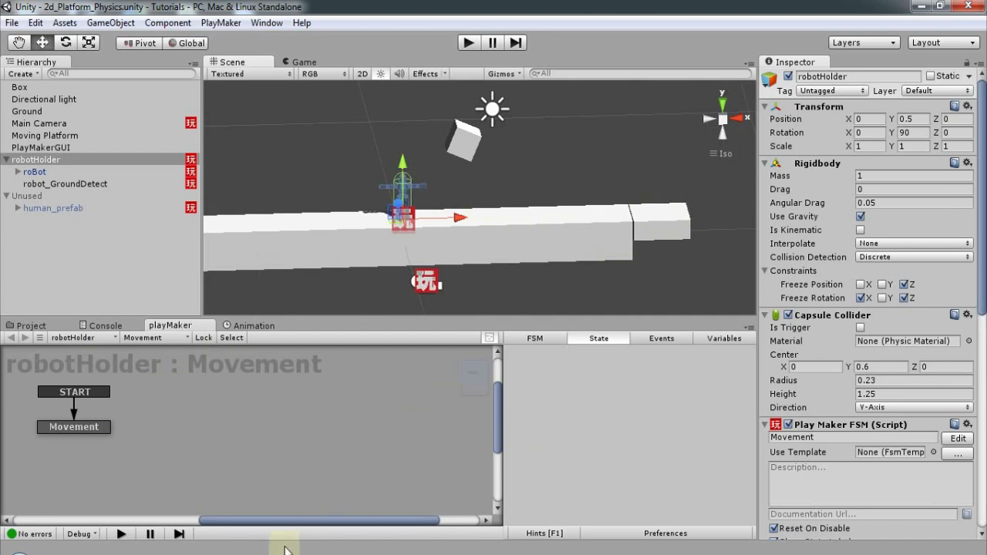
mouse_move(225, 554)
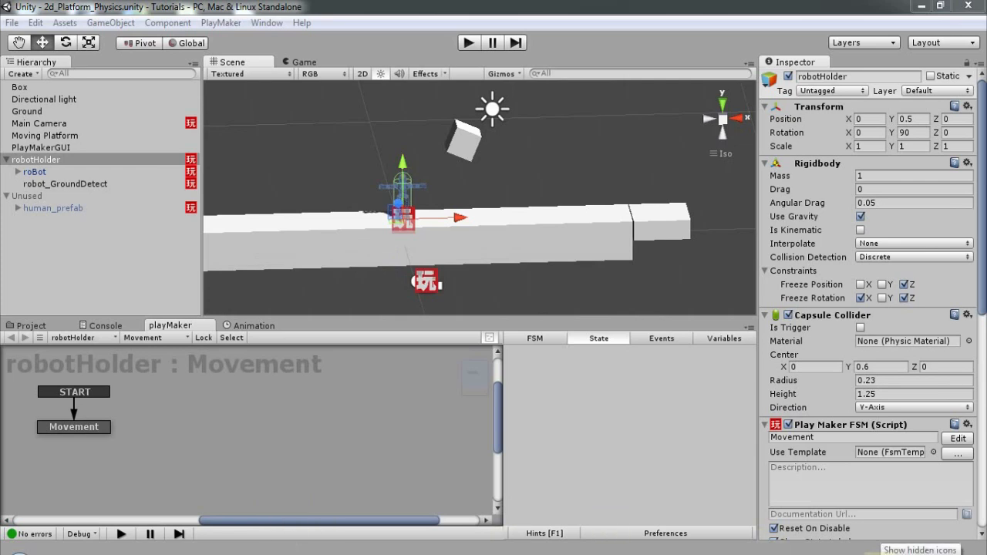
click(879, 552)
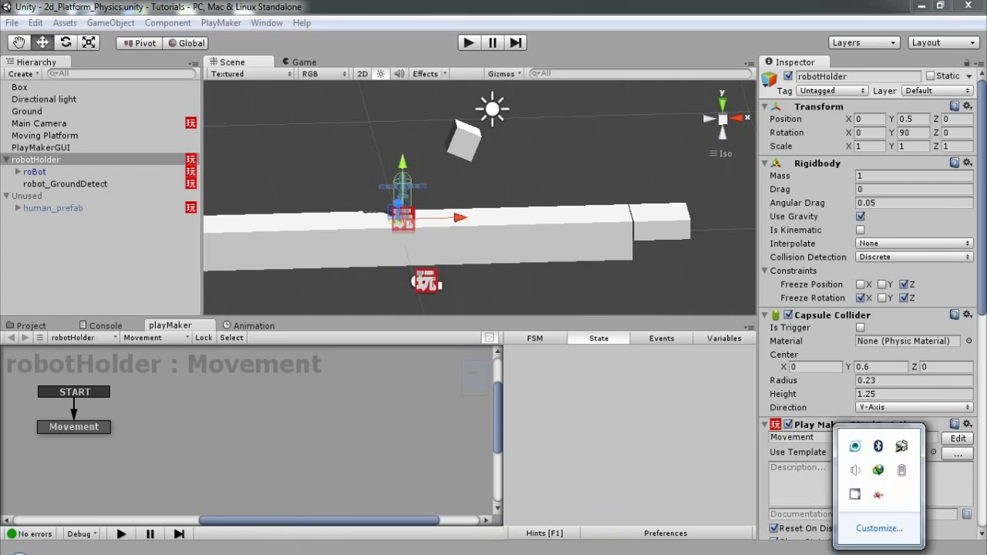
click(854, 496)
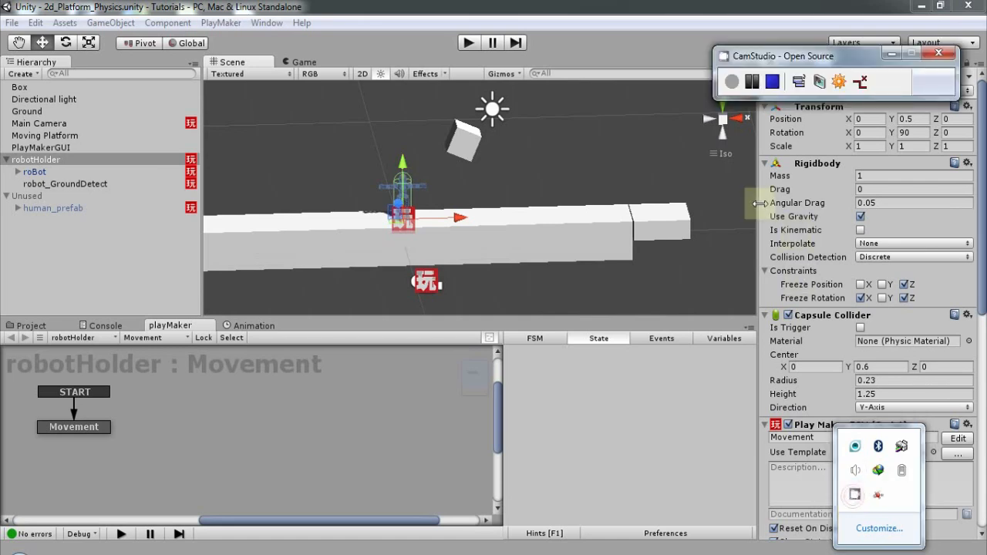